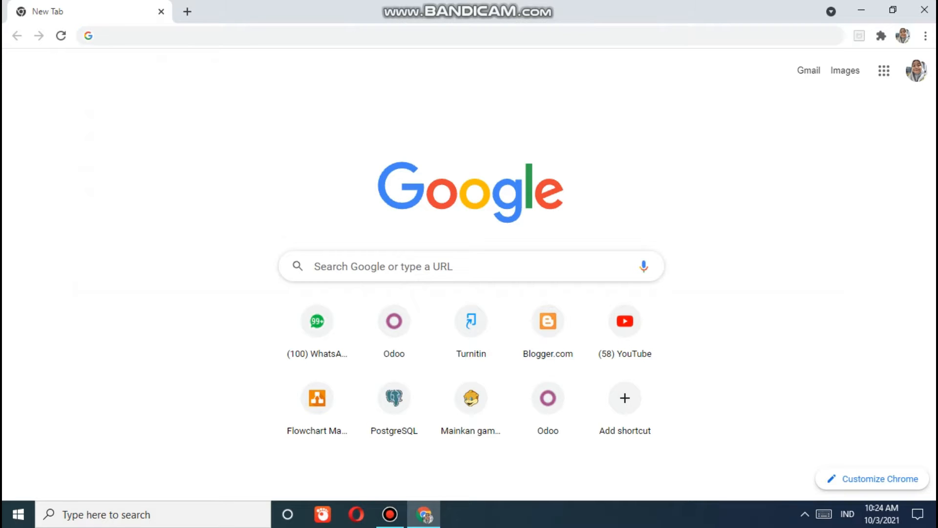
# - Load the local Odoo instance at localhost:8069 in Chrome using the address-bar suggestion
pyautogui.click(100, 36)
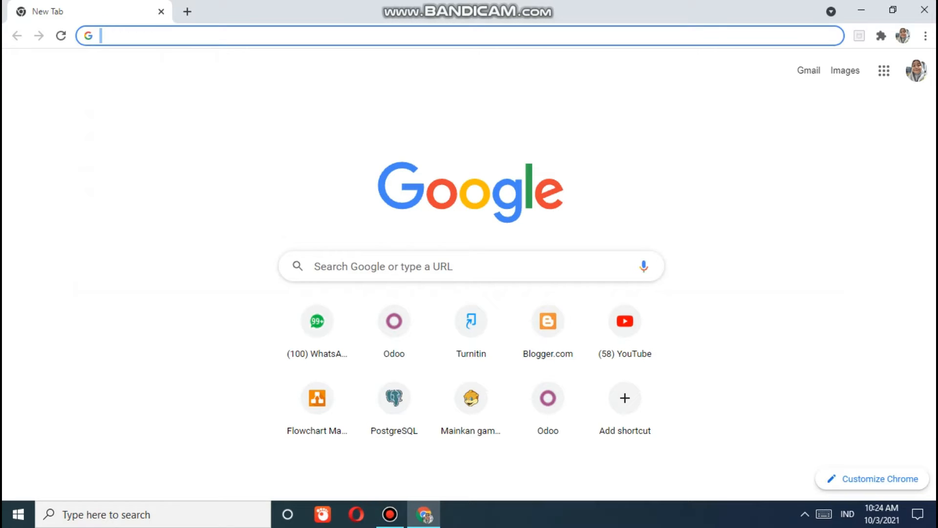
pyautogui.write('localhost:8069')
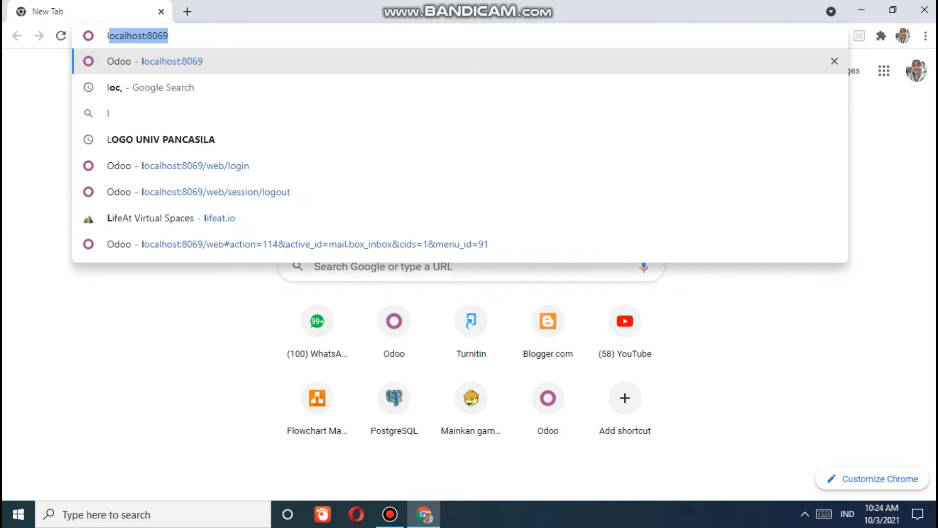
pyautogui.press('Return')
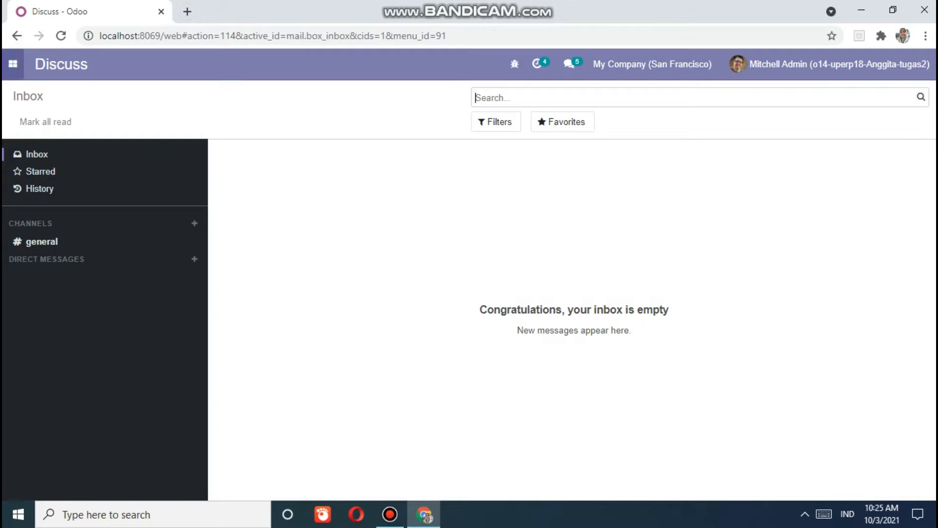
# - Open the My Company (San Francisco) record from the Settings companies list
pyautogui.click(13, 63)
pyautogui.click(32, 214)
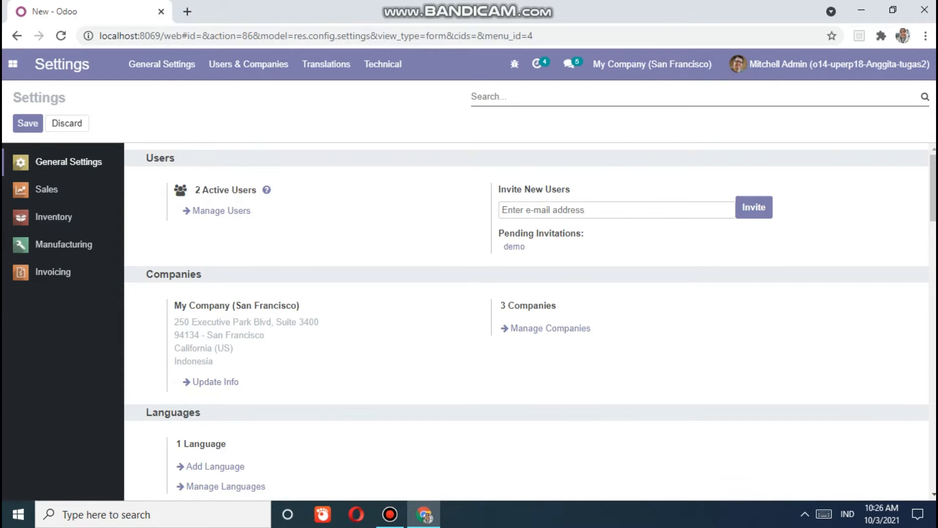
pyautogui.click(550, 328)
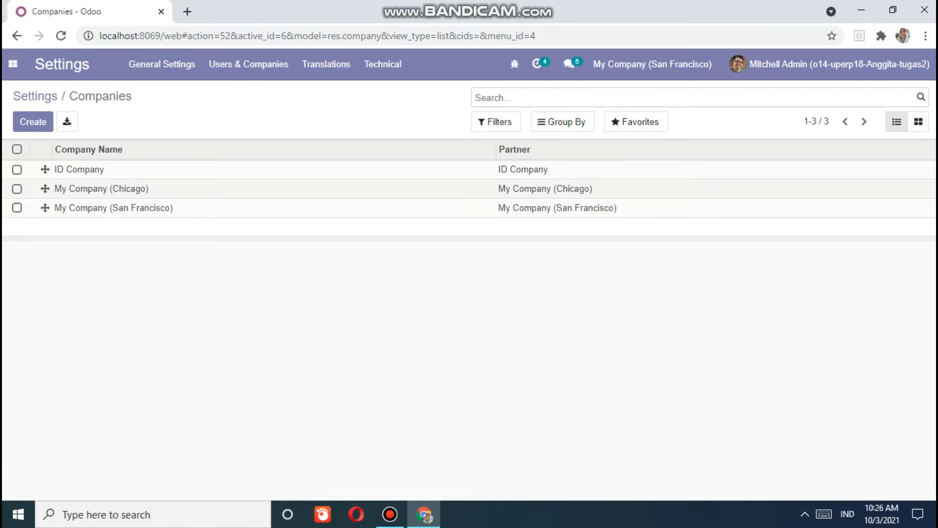
pyautogui.click(108, 208)
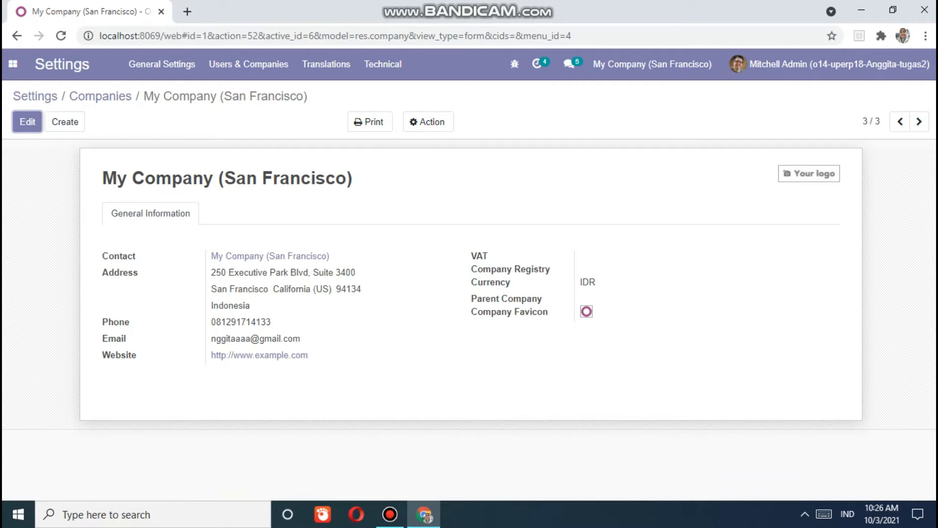
# - Rename the company to PT. Jura Tempes in edit mode
pyautogui.click(28, 122)
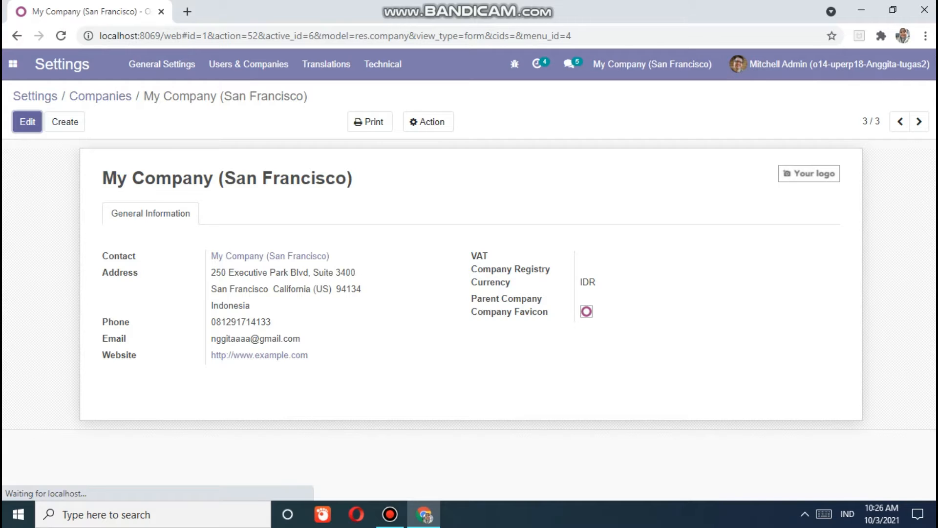
pyautogui.moveTo(256, 193); pyautogui.dragTo(105, 193)
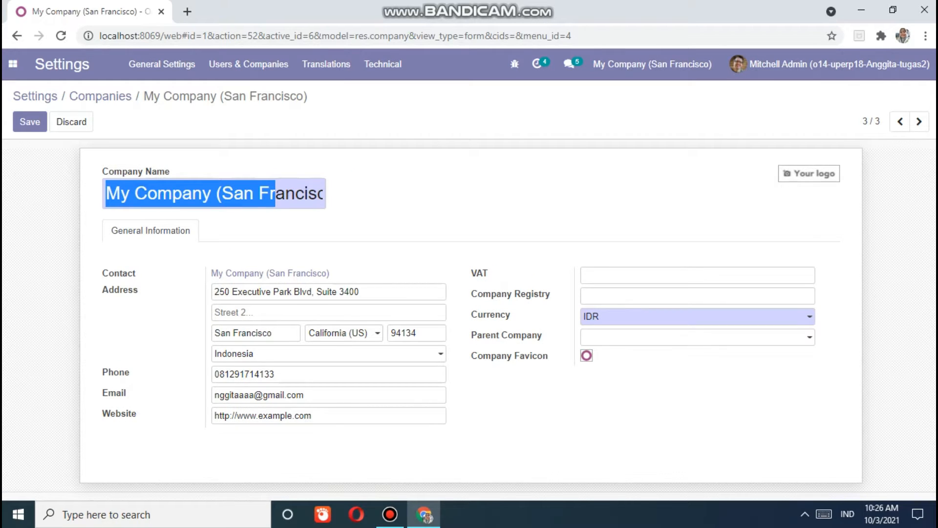
pyautogui.write('A')
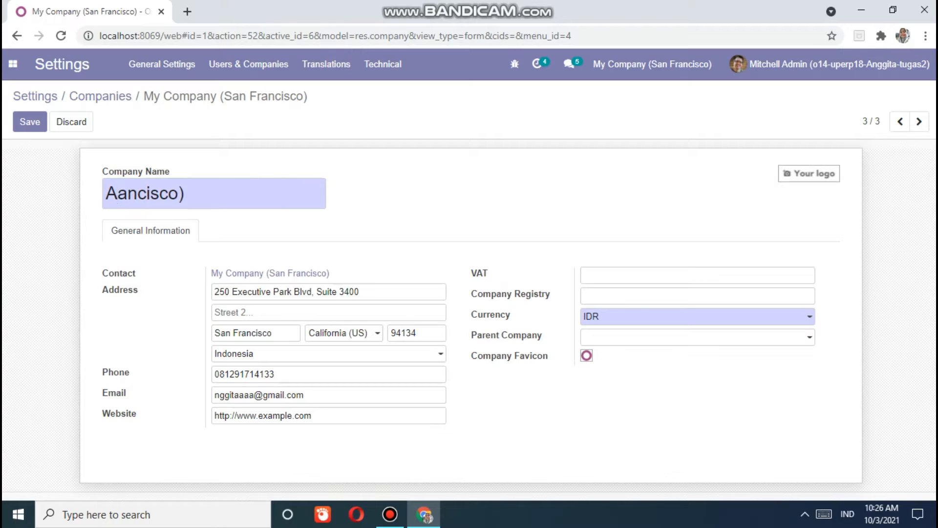
pyautogui.press('BackSpace')
pyautogui.press('Delete')
pyautogui.press('Delete')
pyautogui.press('Delete')
pyautogui.press('Delete')
pyautogui.press('Delete')
pyautogui.press('Delete')
pyautogui.press('Delete')
pyautogui.press('Delete')
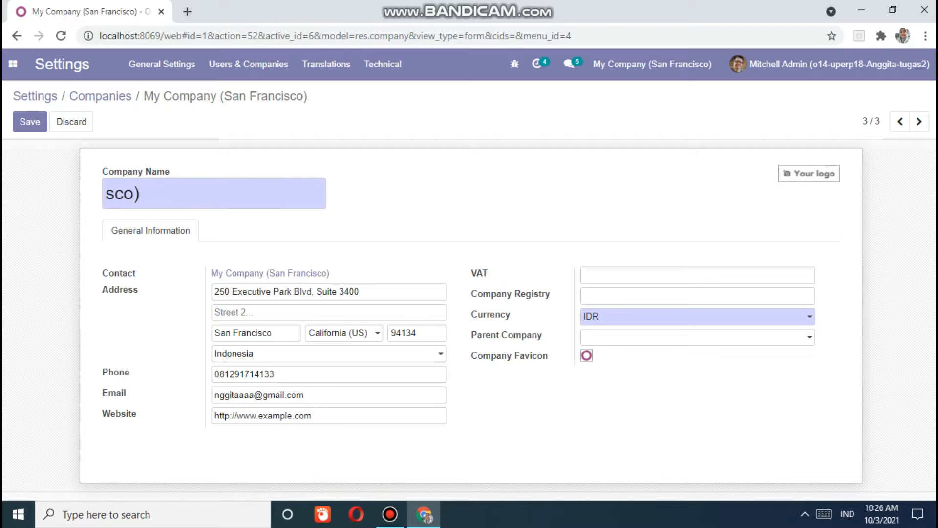
pyautogui.write(',,,,,,')
pyautogui.press('BackSpace')
pyautogui.press('BackSpace')
pyautogui.press('BackSpace')
pyautogui.press('BackSpace')
pyautogui.press('BackSpace')
pyautogui.press('BackSpace')
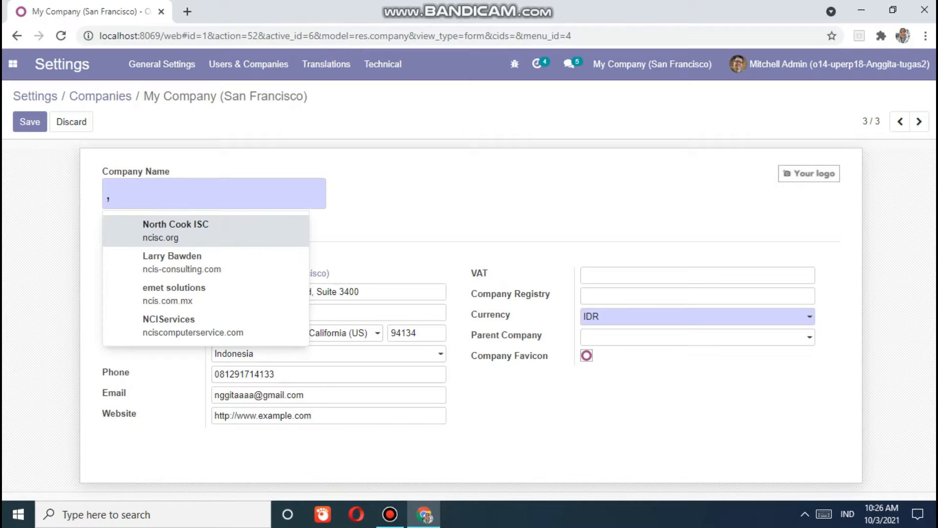
pyautogui.write('P')
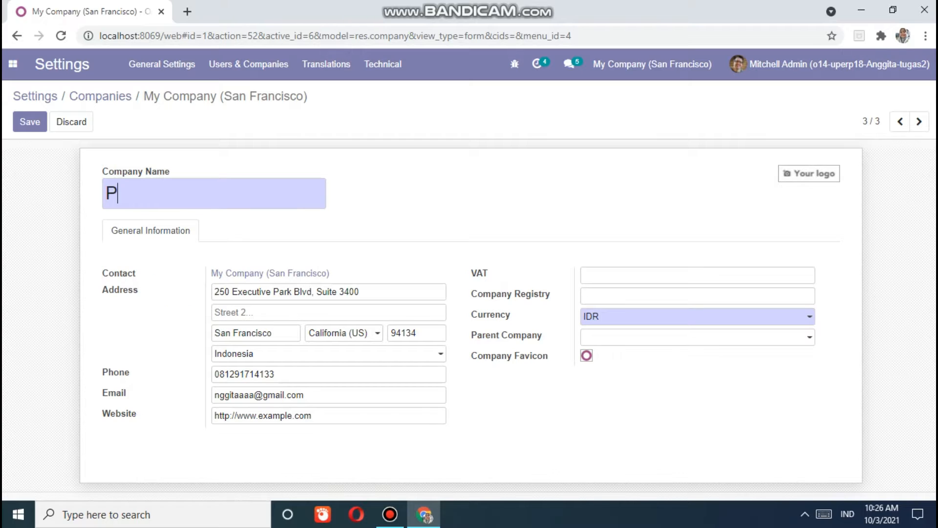
pyautogui.write('T. Jura ')
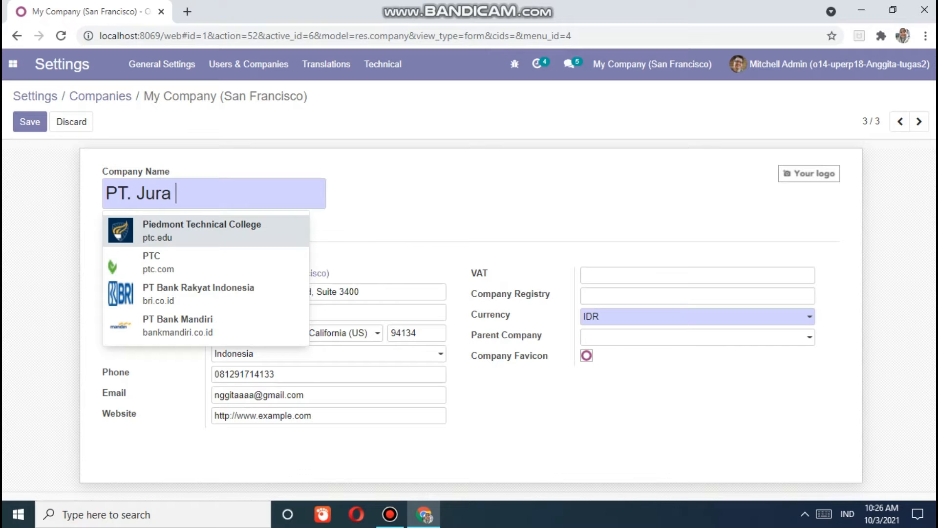
pyautogui.write('Tem,pe')
pyautogui.press('BackSpace')
pyautogui.press('BackSpace')
pyautogui.press('BackSpace')
pyautogui.write('pes')
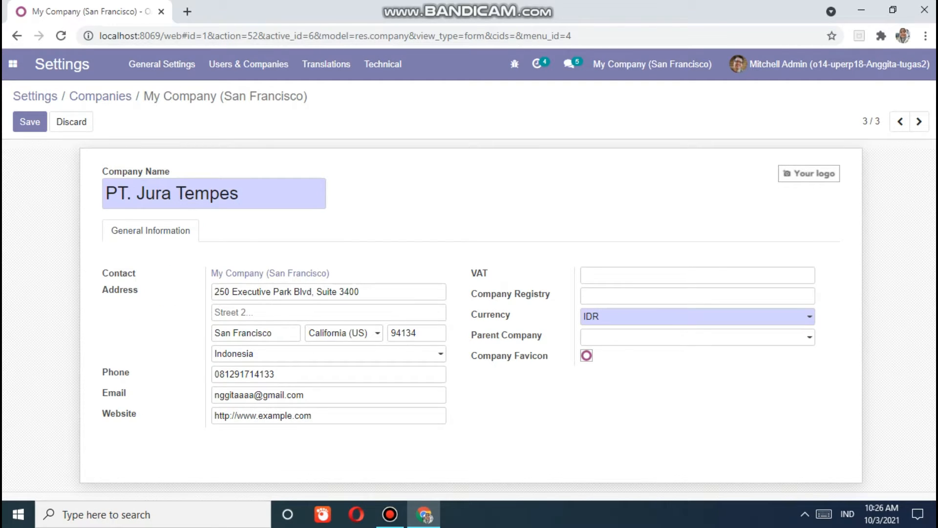
# - Change the street to Universitas Pancasila and clear the San Francisco city
pyautogui.click(355, 292)
pyautogui.hotkey('ctrl', 'a')
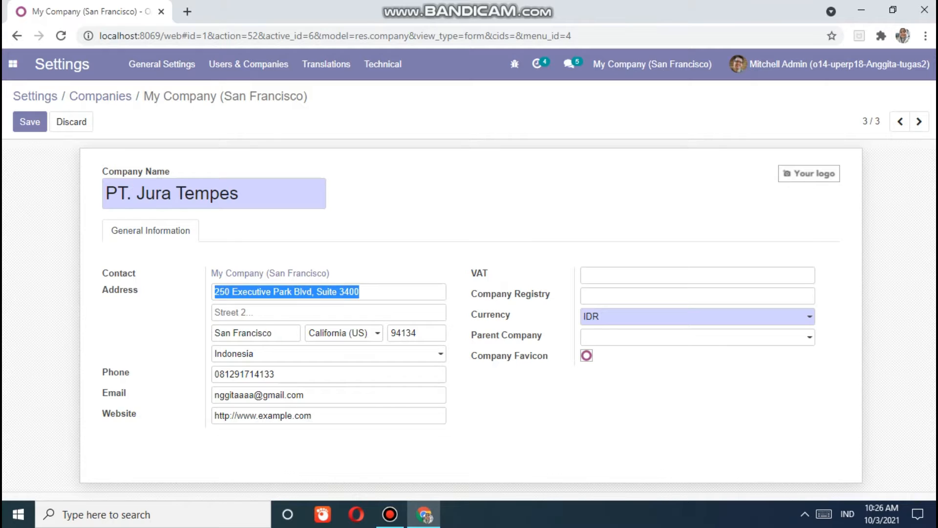
pyautogui.press('BackSpace')
pyautogui.write('Unive,rsi')
pyautogui.press('BackSpace')
pyautogui.press('BackSpace')
pyautogui.press('BackSpace')
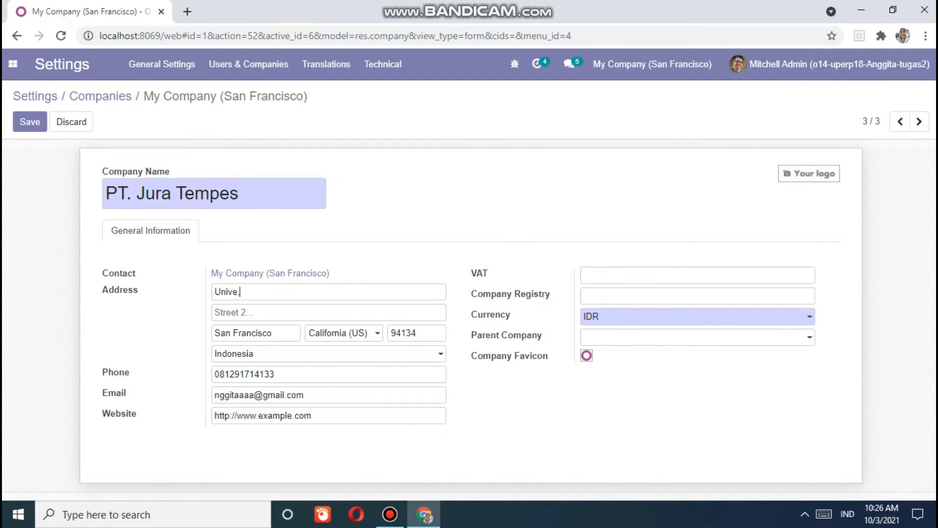
pyautogui.write('s')
pyautogui.press('BackSpace')
pyautogui.write('rsitas Panc,as')
pyautogui.press('BackSpace')
pyautogui.press('BackSpace')
pyautogui.press('BackSpace')
pyautogui.write('asila')
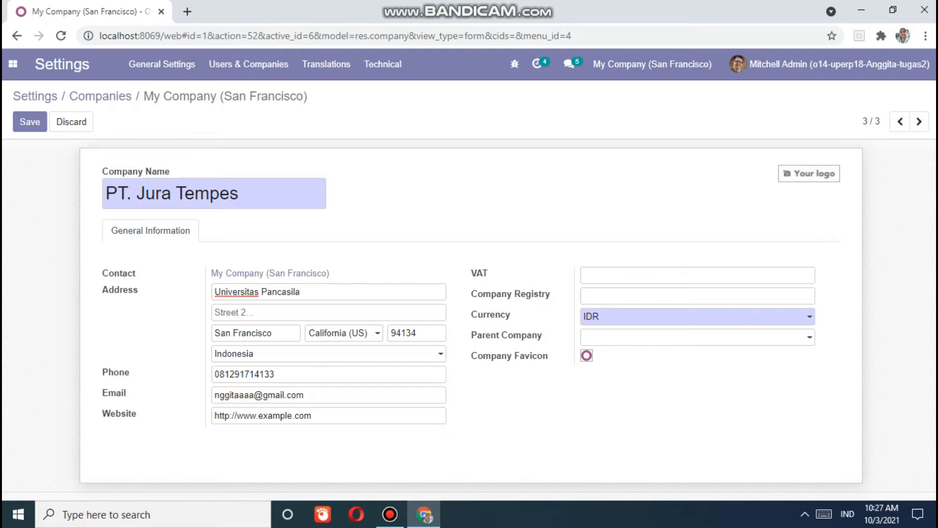
pyautogui.press('Tab')
pyautogui.press('Tab')
pyautogui.press('BackSpace')
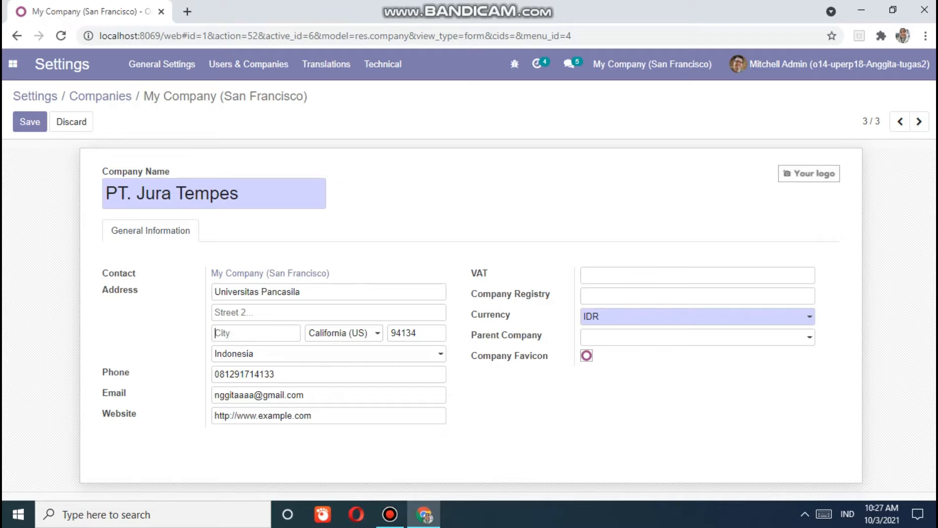
# - Set the company's state to Jakarta (ID) through Search More
pyautogui.click(369, 333)
pyautogui.click(369, 333)
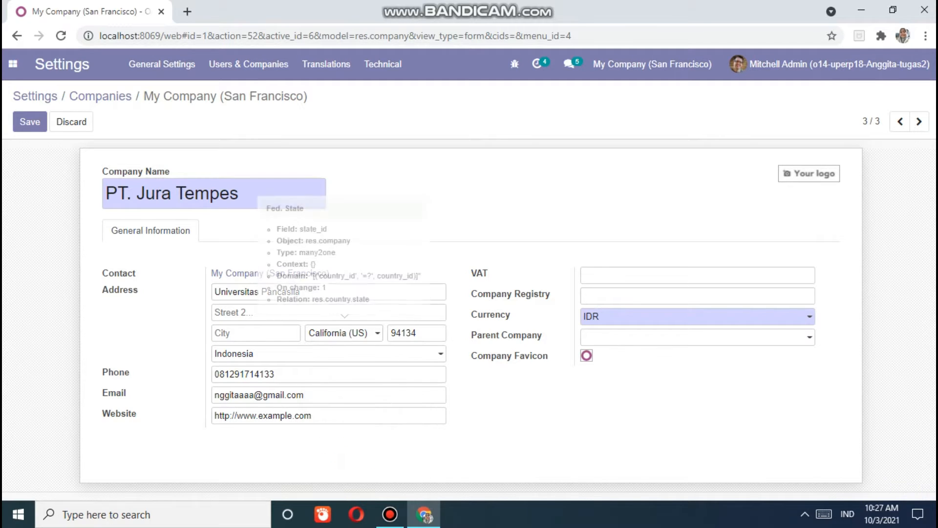
pyautogui.click(368, 333)
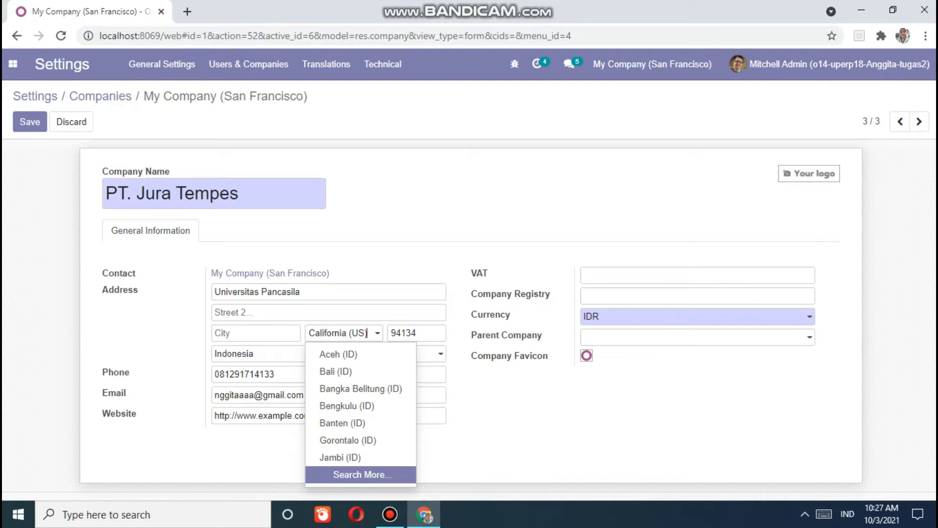
pyautogui.click(362, 474)
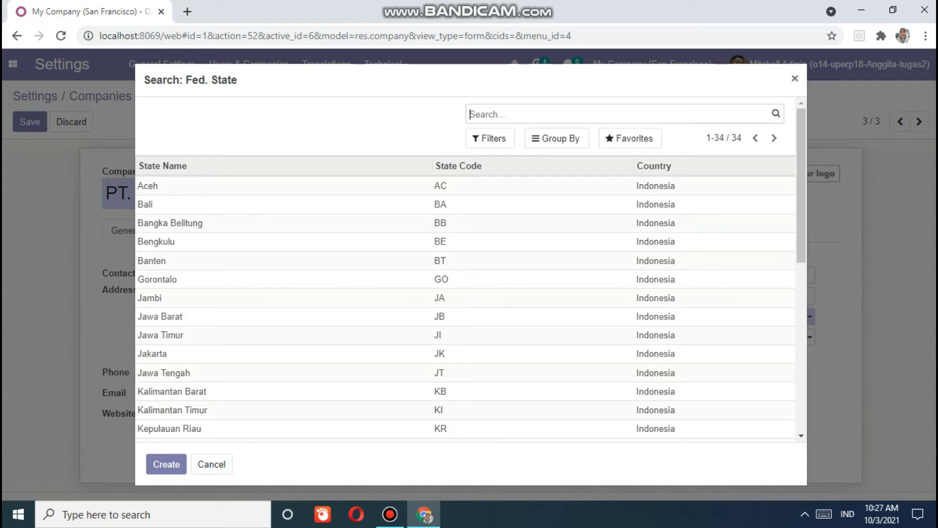
pyautogui.click(489, 353)
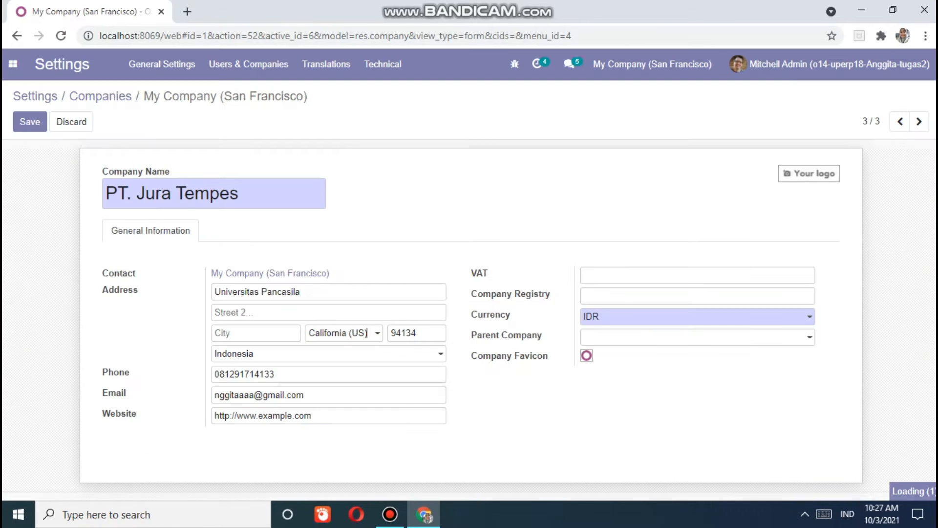
# - Clear the 94134 ZIP code and save the company record
pyautogui.press('Tab')
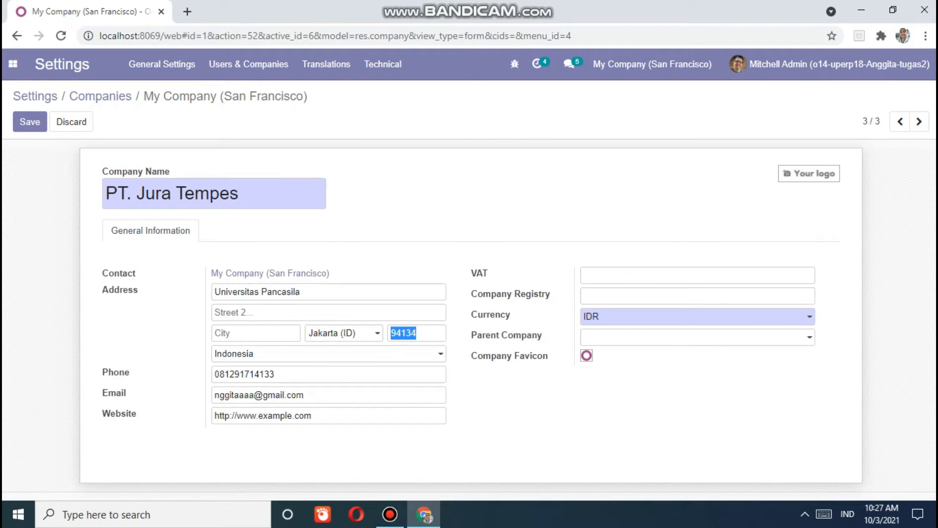
pyautogui.press('BackSpace')
pyautogui.click(30, 122)
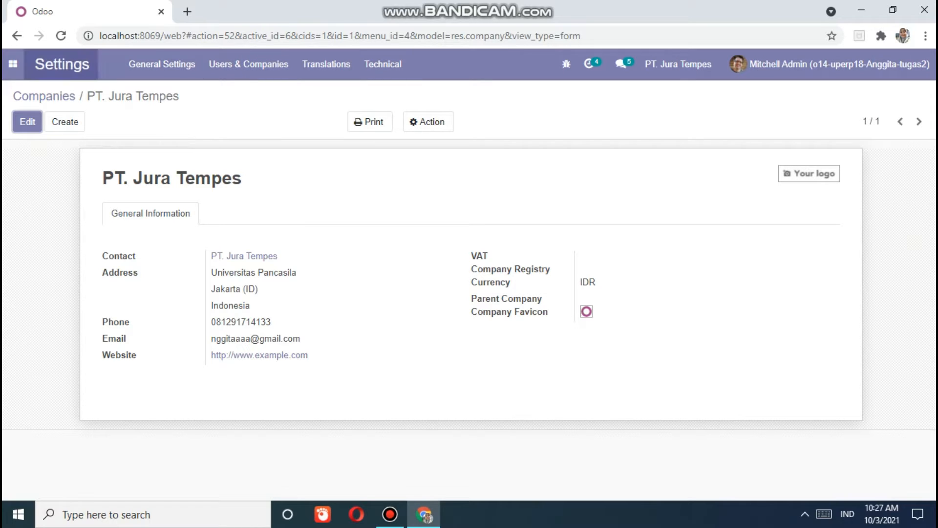
# - Open the internal Users list via Settings' Manage Users
pyautogui.click(13, 63)
pyautogui.click(20, 213)
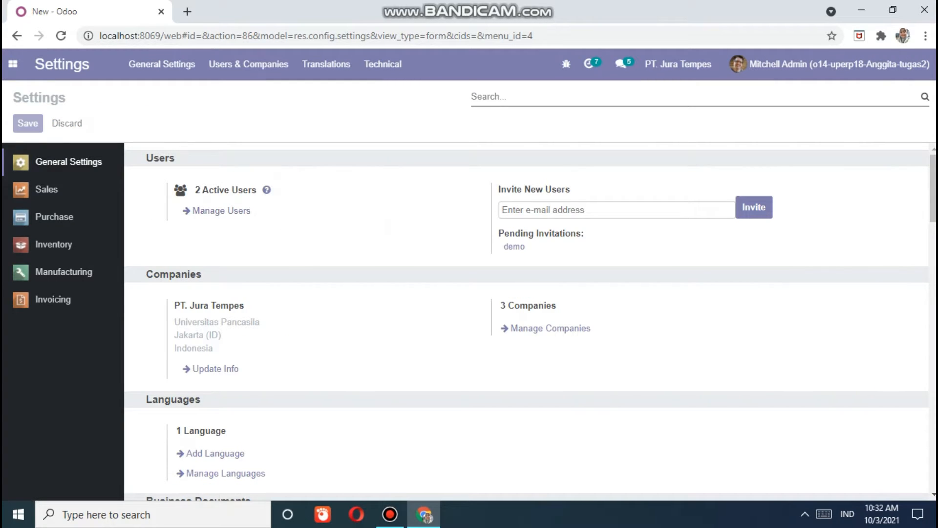
pyautogui.click(221, 210)
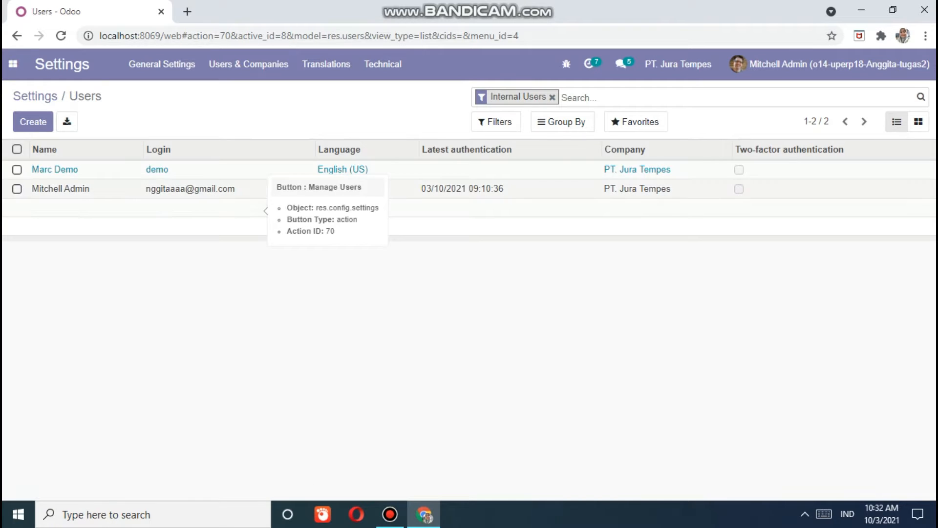
# - Create a new user named Purchasing PT. Jura Tempes
pyautogui.click(33, 122)
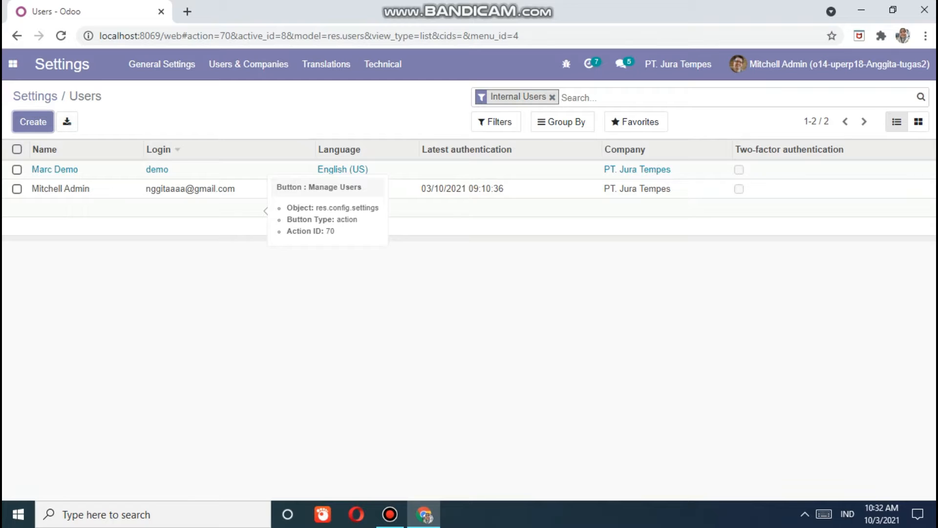
pyautogui.write('Purc,ha')
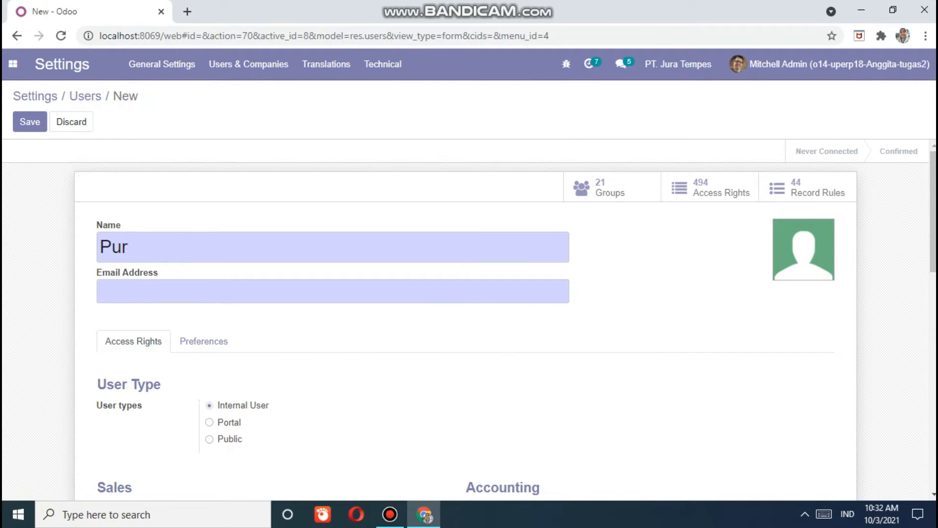
pyautogui.press('BackSpace')
pyautogui.press('BackSpace')
pyautogui.press('BackSpace')
pyautogui.write('hs')
pyautogui.press('BackSpace')
pyautogui.write('asi')
pyautogui.write('PT., ')
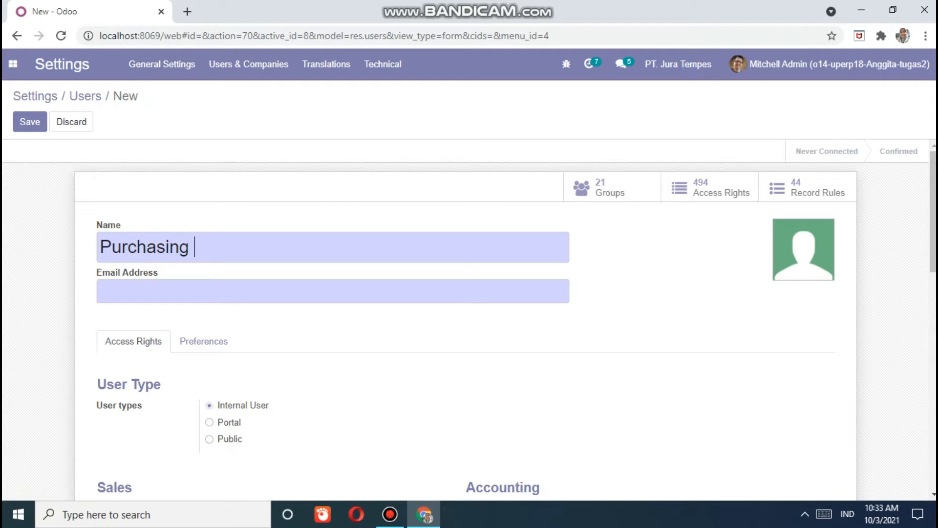
pyautogui.write('Ju')
pyautogui.press('BackSpace')
pyautogui.press('BackSpace')
pyautogui.press('BackSpace')
pyautogui.press('BackSpace')
pyautogui.write('Jura Tem,p')
pyautogui.press('BackSpace')
pyautogui.write('pes')
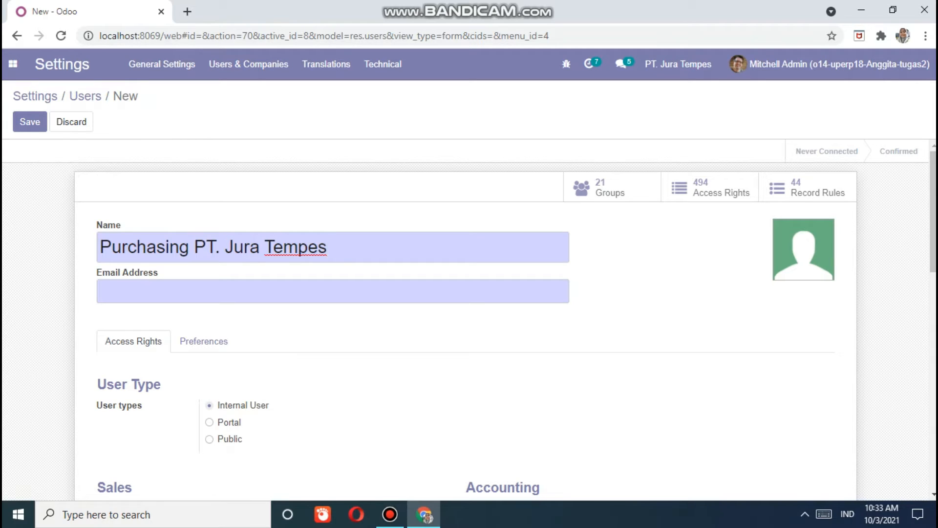
# - Enter the purchasing login e-mail address in the Email Address field
pyautogui.press('Tab')
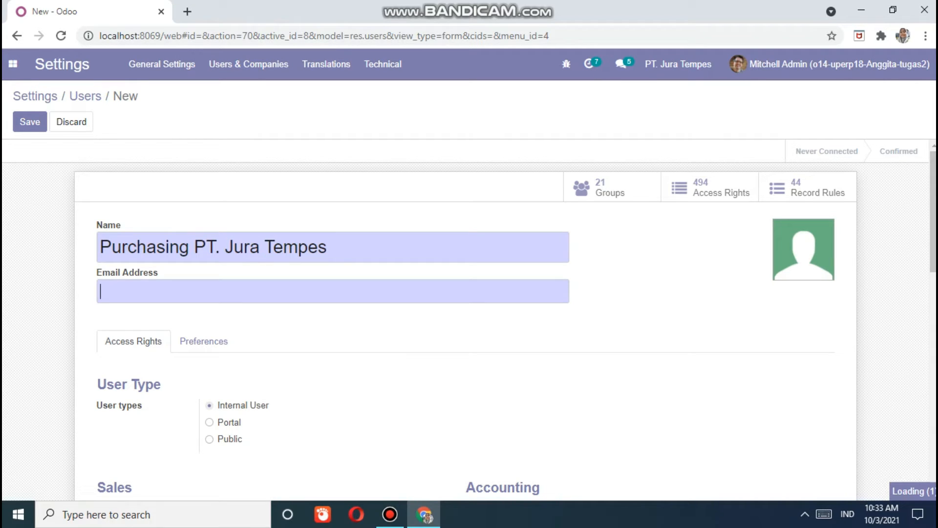
pyautogui.press('BackSpace')
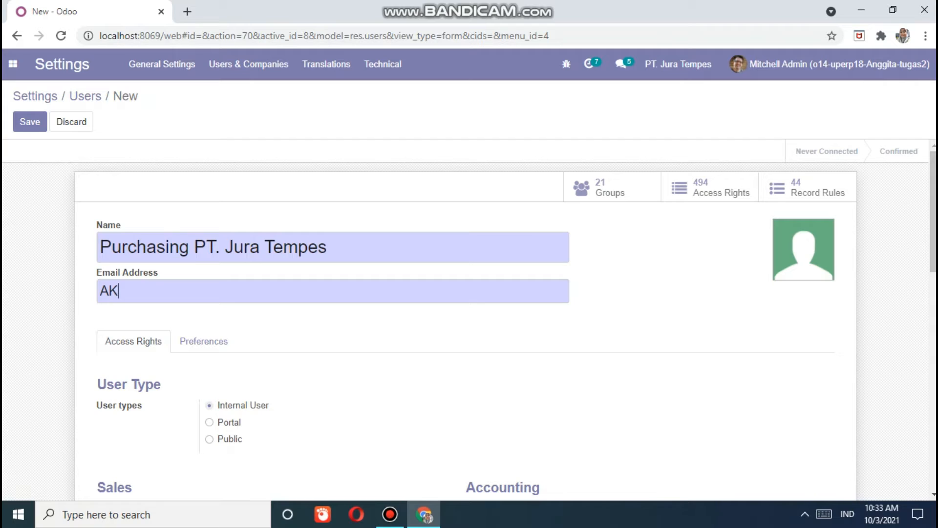
pyautogui.press('BackSpace')
pyautogui.press('BackSpace')
pyautogui.press('BackSpace')
pyautogui.press('BackSpace')
pyautogui.press('BackSpace')
pyautogui.press('BackSpace')
pyautogui.press('BackSpace')
pyautogui.press('BackSpace')
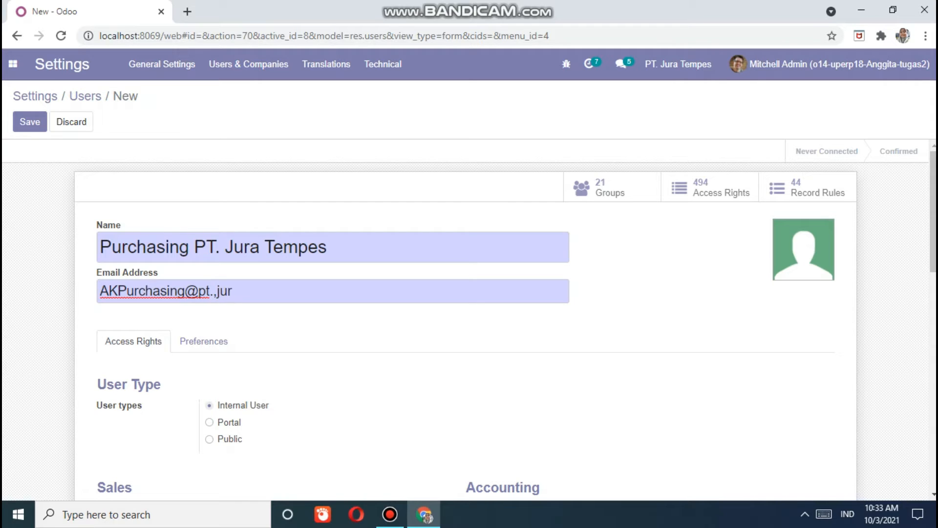
pyautogui.press('BackSpace')
pyautogui.press('BackSpace')
pyautogui.press('BackSpace')
pyautogui.press('BackSpace')
pyautogui.press('BackSpace')
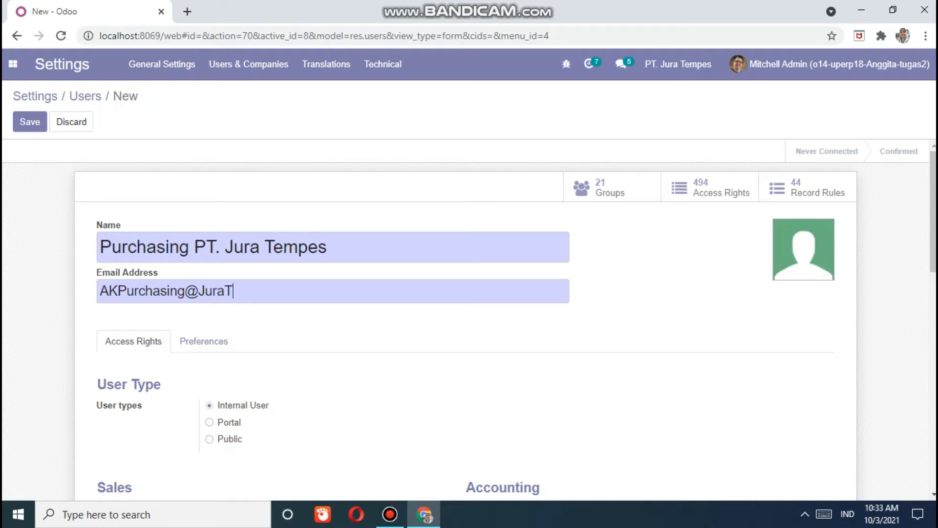
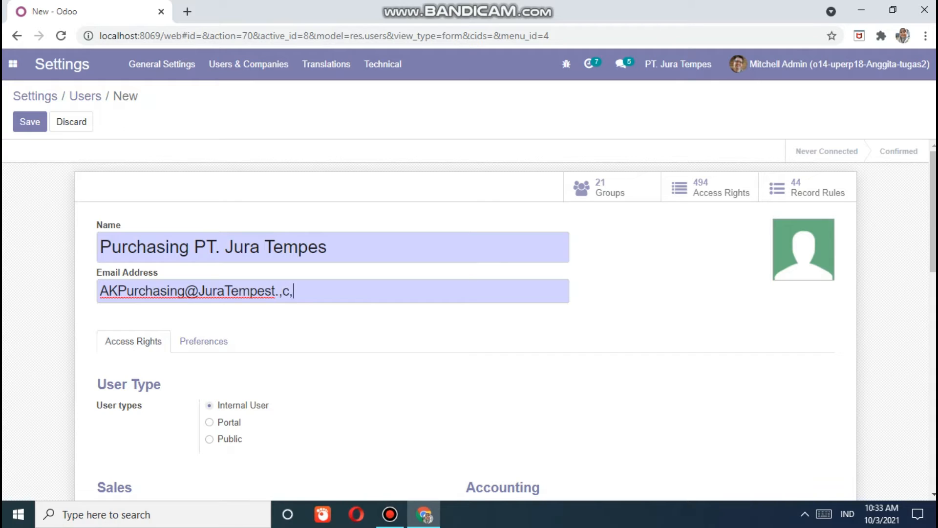
pyautogui.press('BackSpace')
pyautogui.press('BackSpace')
pyautogui.press('BackSpace')
pyautogui.press('BackSpace')
pyautogui.press('BackSpace')
pyautogui.press('BackSpace')
pyautogui.press('BackSpace')
pyautogui.press('BackSpace')
pyautogui.press('BackSpace')
pyautogui.press('BackSpace')
pyautogui.press('BackSpace')
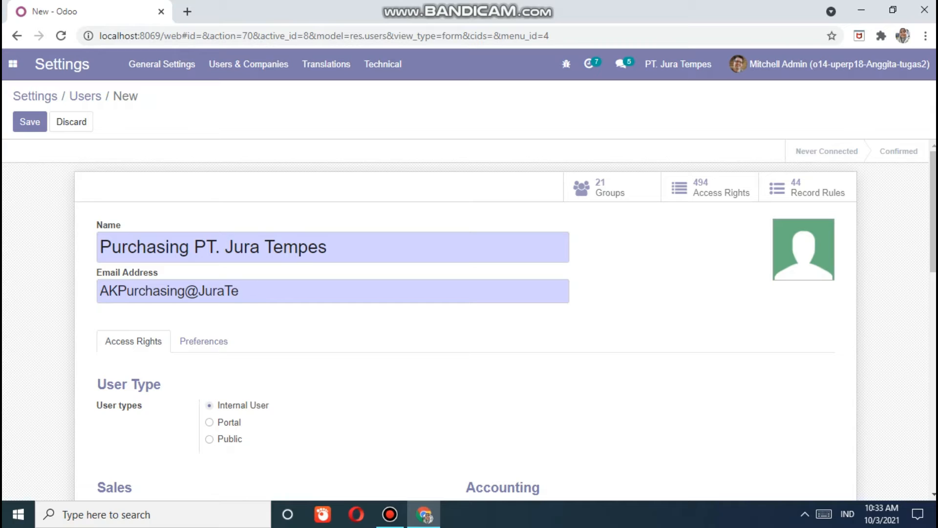
pyautogui.press('BackSpace')
pyautogui.press('BackSpace')
pyautogui.press('BackSpace')
pyautogui.press('BackSpace')
pyautogui.press('BackSpace')
pyautogui.press('BackSpace')
pyautogui.press('BackSpace')
pyautogui.press('BackSpace')
pyautogui.press('BackSpace')
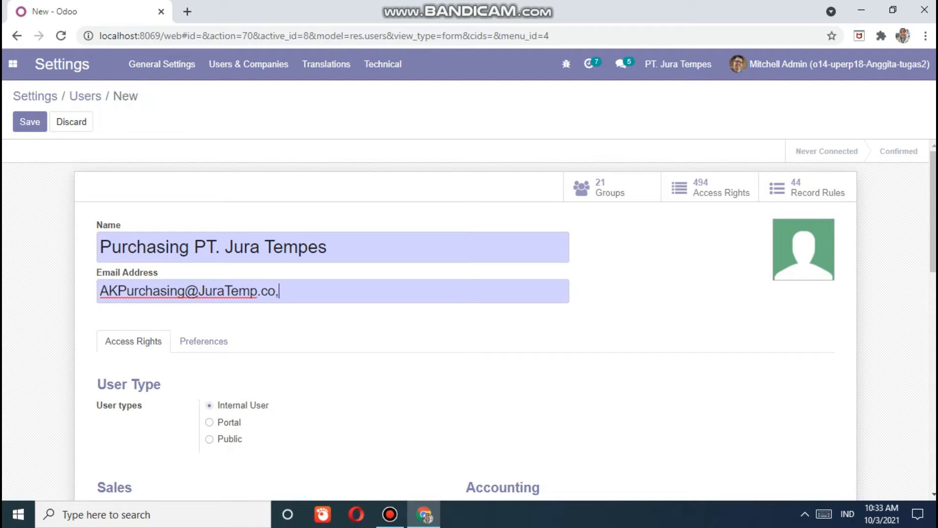
pyautogui.press('BackSpace')
pyautogui.press('BackSpace')
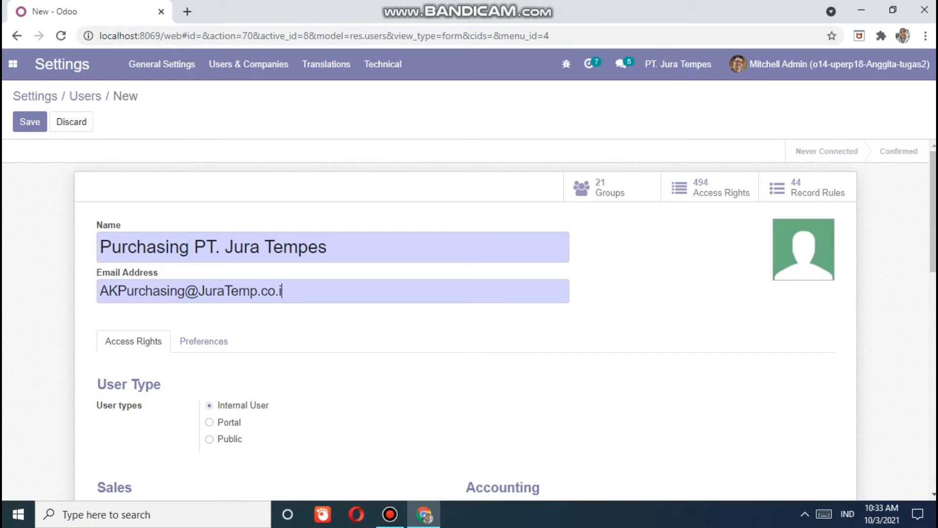
pyautogui.scroll(-3, 470, 318)
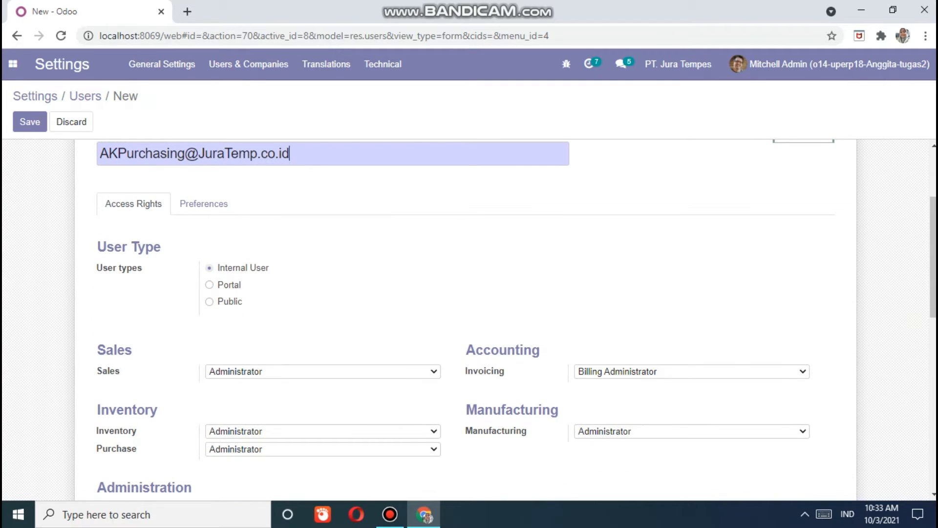
pyautogui.click(322, 371)
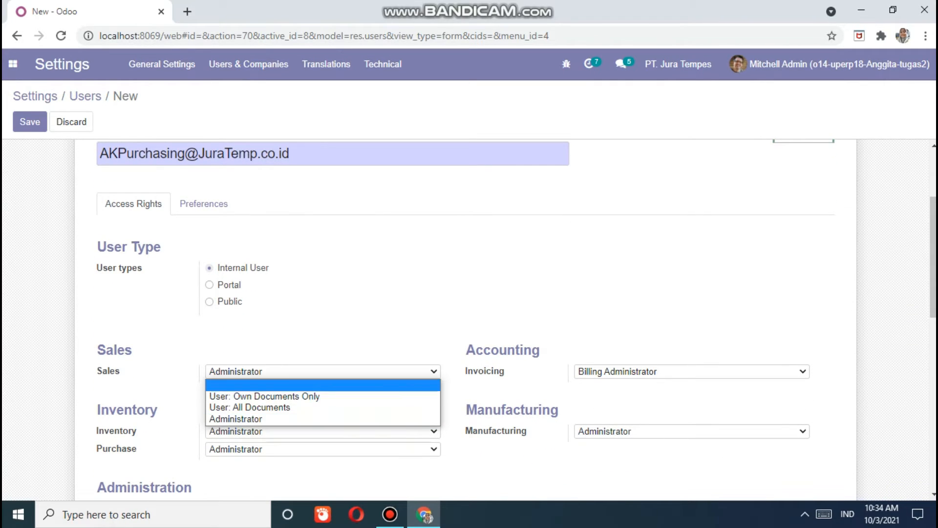
# - Set Sales to User: All Documents, and Inventory and Purchase to User
pyautogui.click(265, 396)
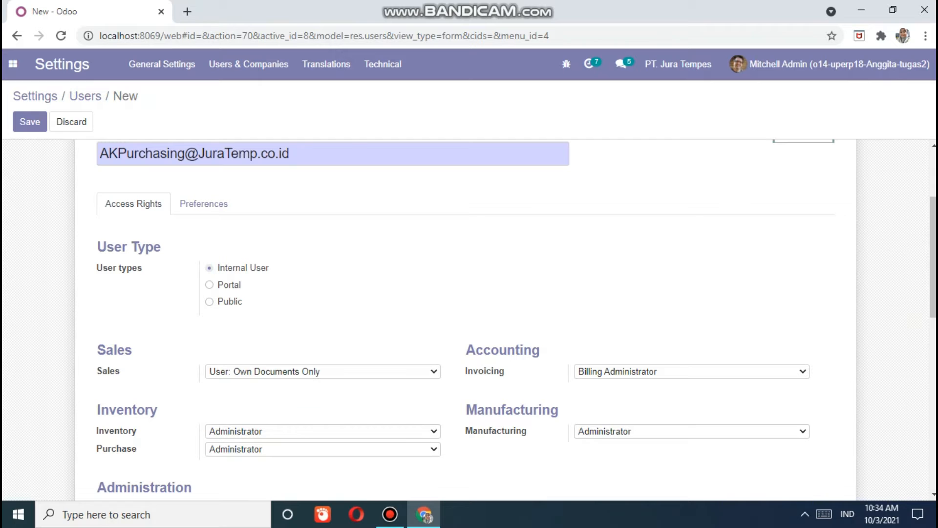
pyautogui.scroll(-1, 323, 342)
pyautogui.click(323, 303)
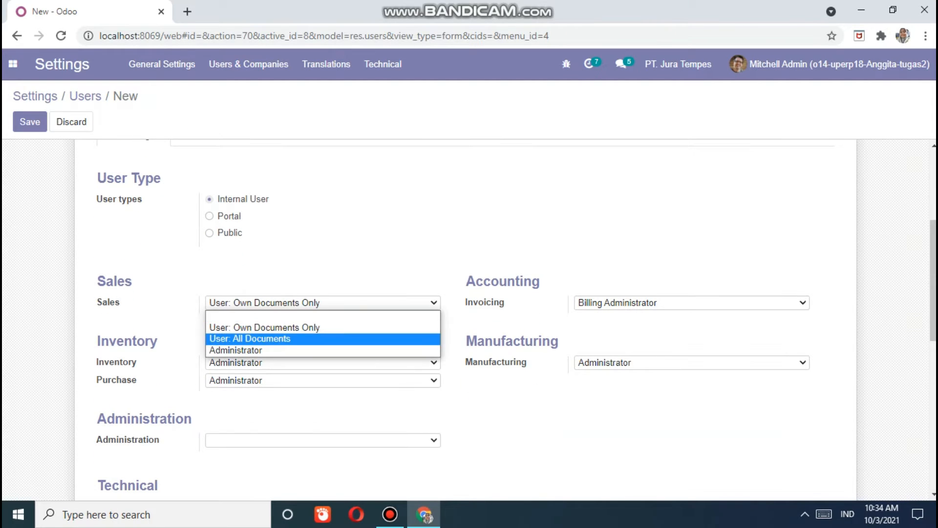
pyautogui.click(250, 339)
pyautogui.click(322, 362)
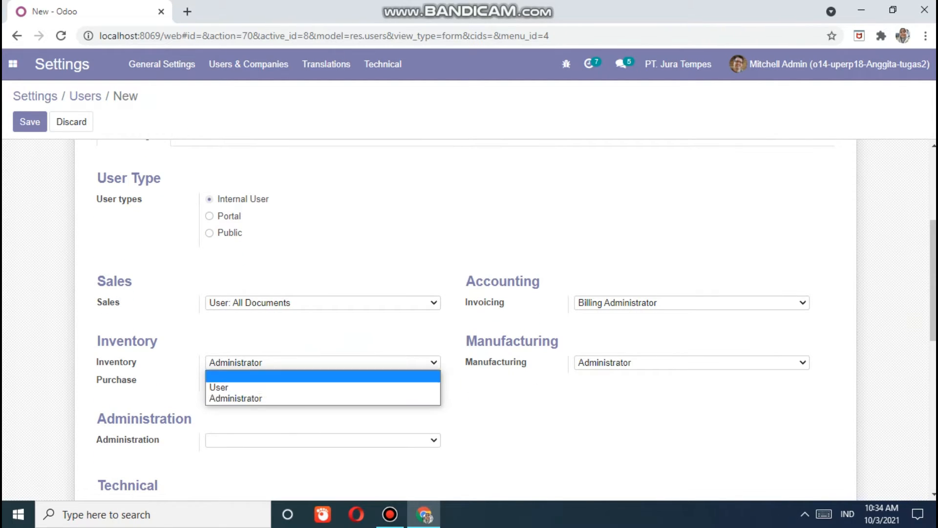
pyautogui.click(244, 387)
pyautogui.click(323, 380)
pyautogui.click(218, 404)
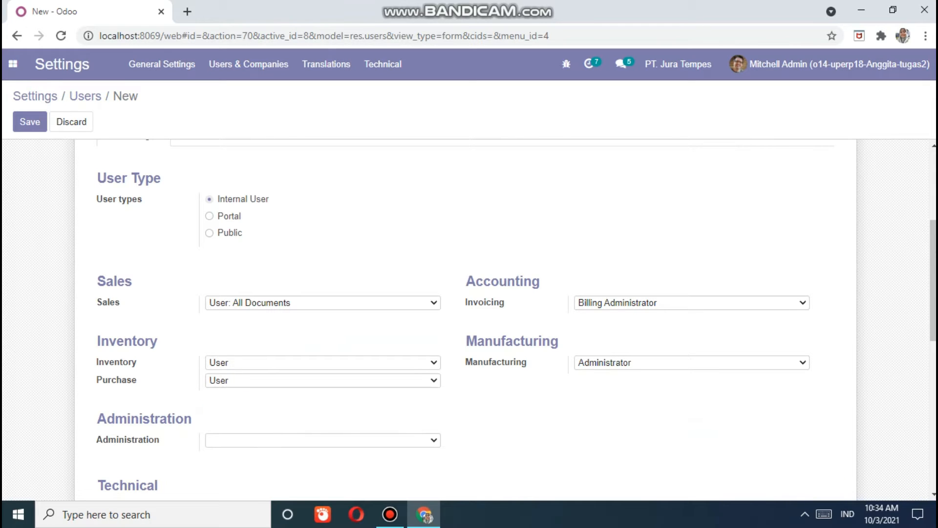
# - Clear the Invoicing and Manufacturing access levels and save the user
pyautogui.click(692, 303)
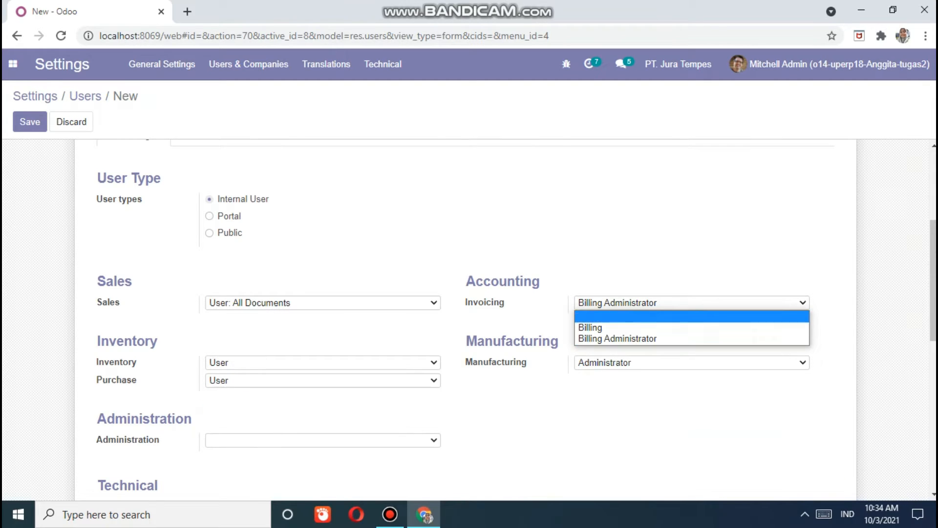
pyautogui.click(691, 316)
pyautogui.click(692, 362)
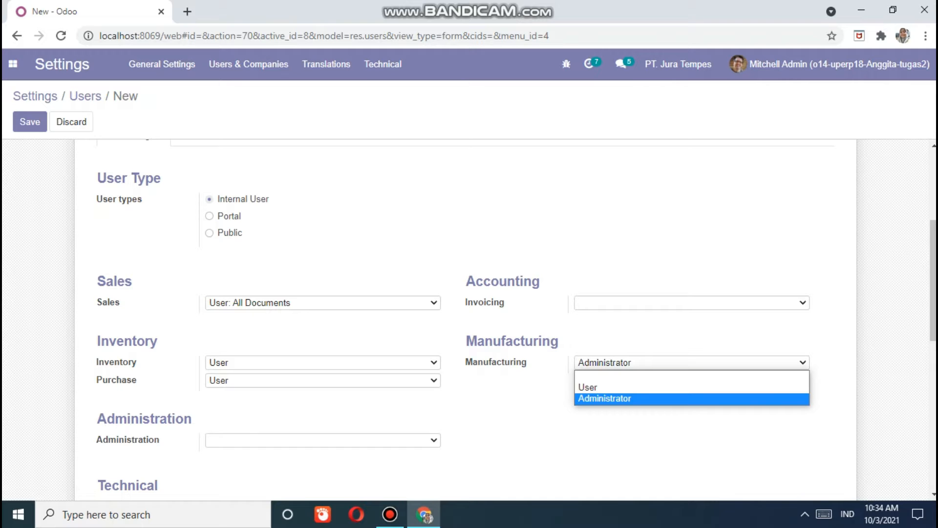
pyautogui.click(692, 375)
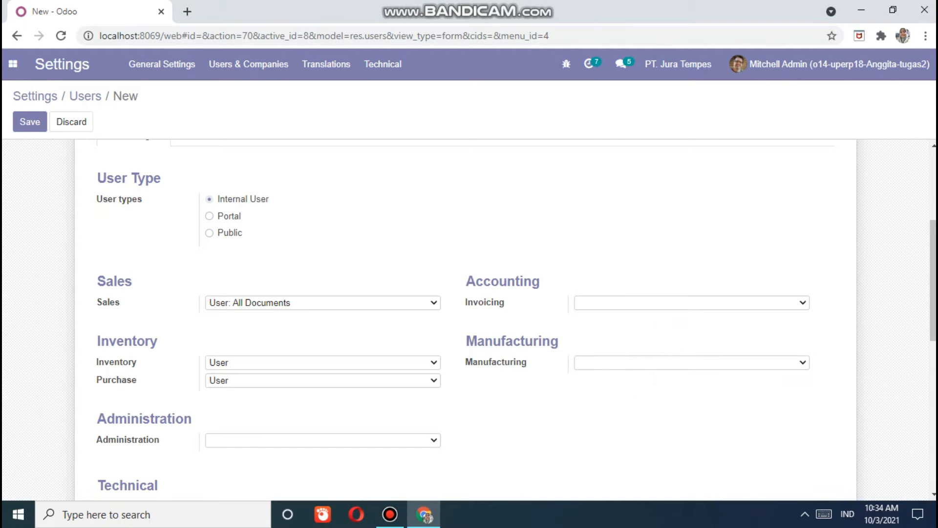
pyautogui.scroll(-2, 466, 318)
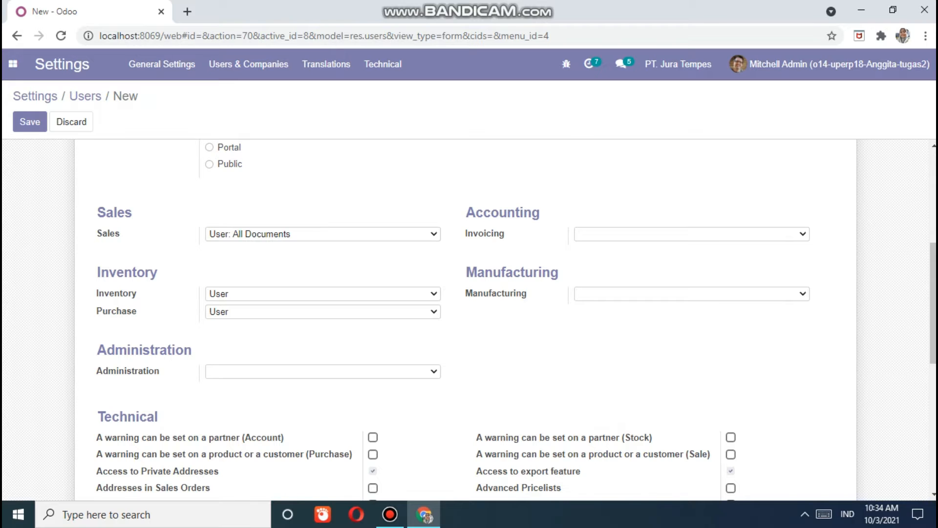
pyautogui.scroll(-8, 466, 318)
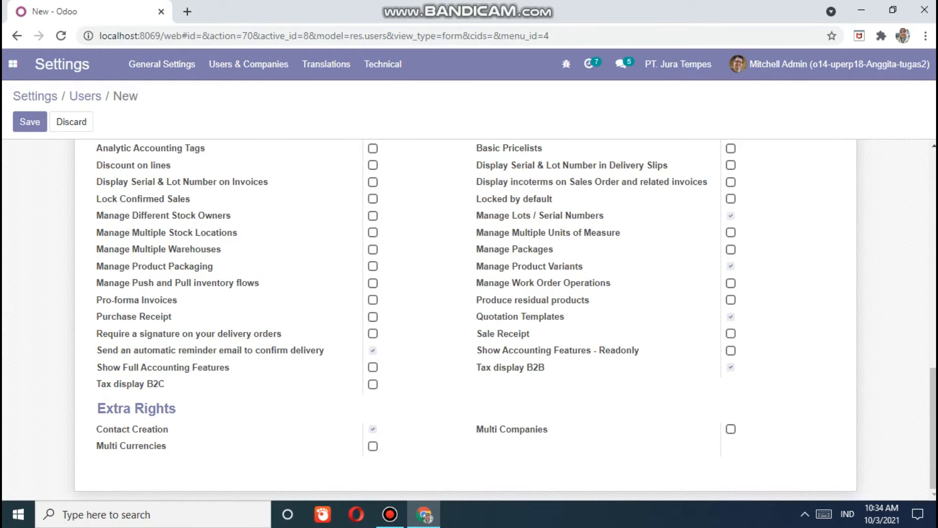
pyautogui.scroll(4, 469, 317)
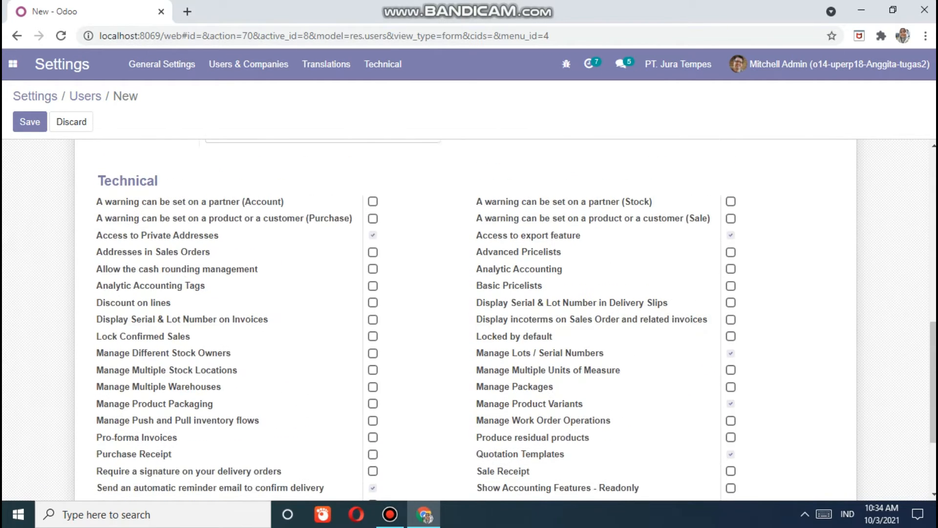
pyautogui.click(30, 122)
pyautogui.scroll(4, 469, 317)
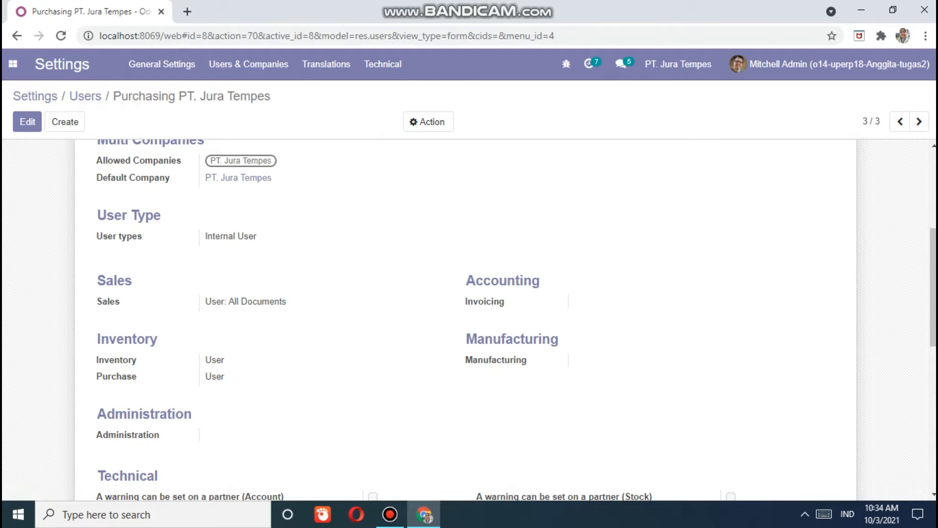
# - Give the Purchasing PT. Jura Tempes user a new password and decline Chrome's save-password prompt
pyautogui.scroll(3, 516, 320)
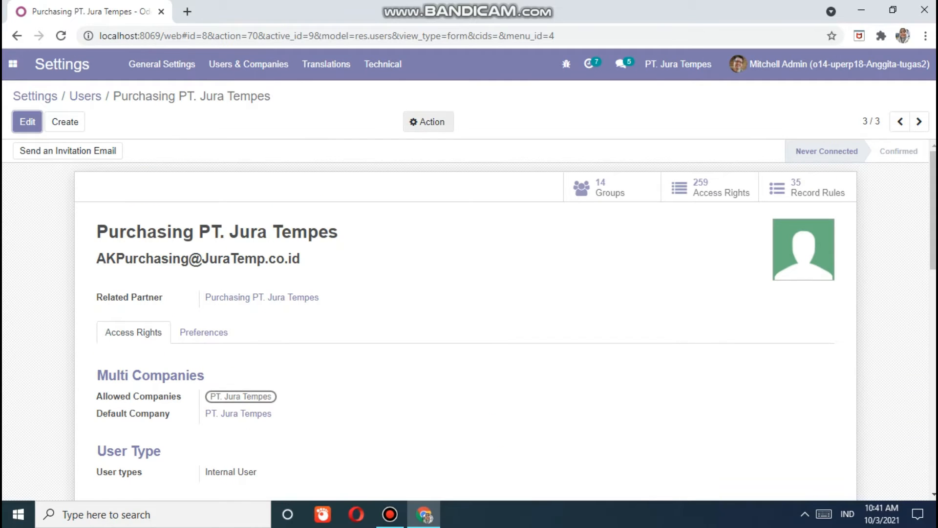
pyautogui.click(428, 122)
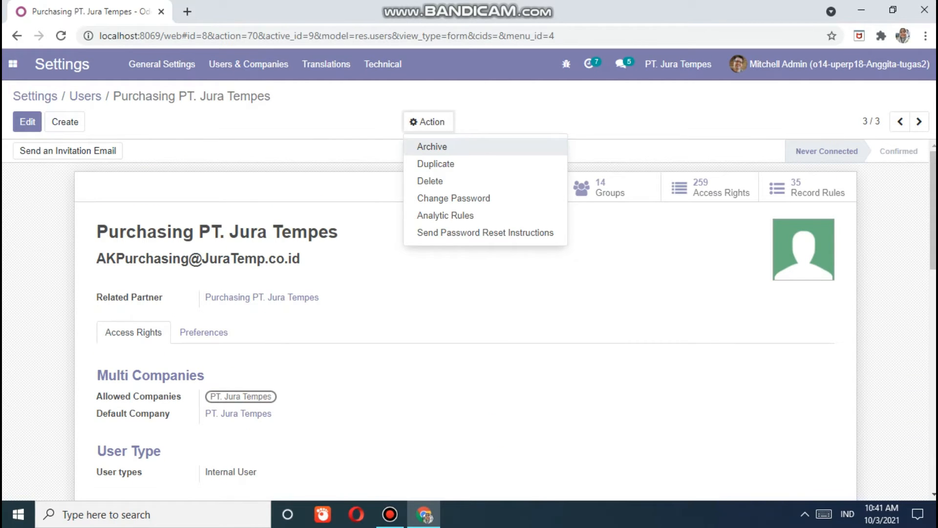
pyautogui.click(446, 215)
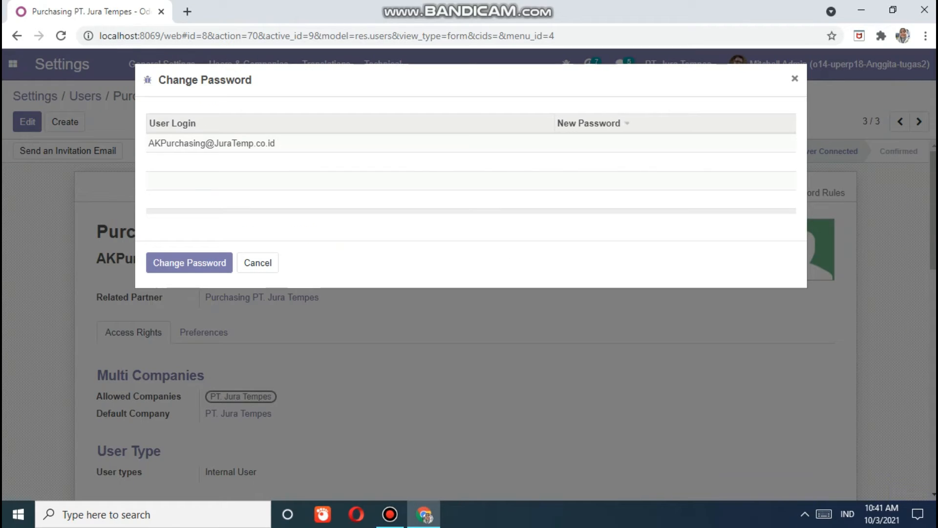
pyautogui.click(630, 144)
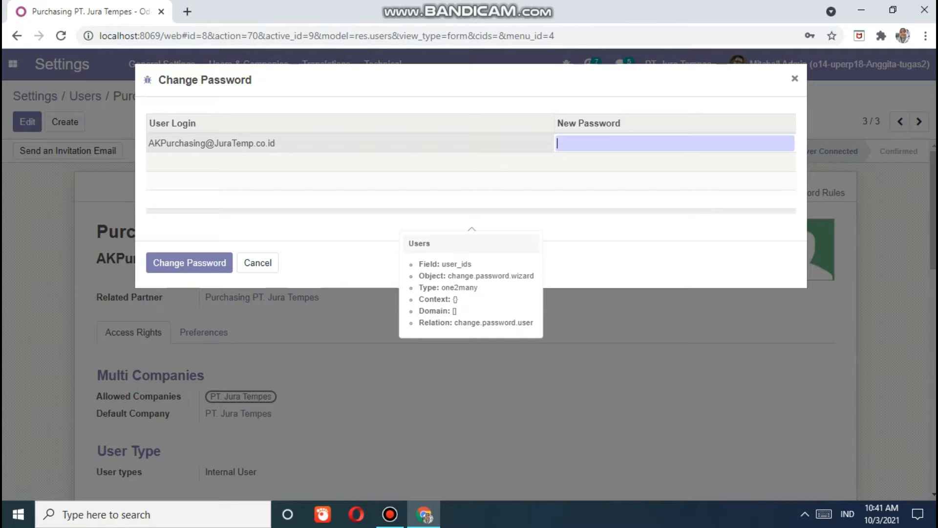
pyautogui.write('12')
pyautogui.write('•••••••••')
pyautogui.press('BackSpace')
pyautogui.press('BackSpace')
pyautogui.press('BackSpace')
pyautogui.press('BackSpace')
pyautogui.press('BackSpace')
pyautogui.press('BackSpace')
pyautogui.press('BackSpace')
pyautogui.press('BackSpace')
pyautogui.press('BackSpace')
pyautogui.write('•••••••••')
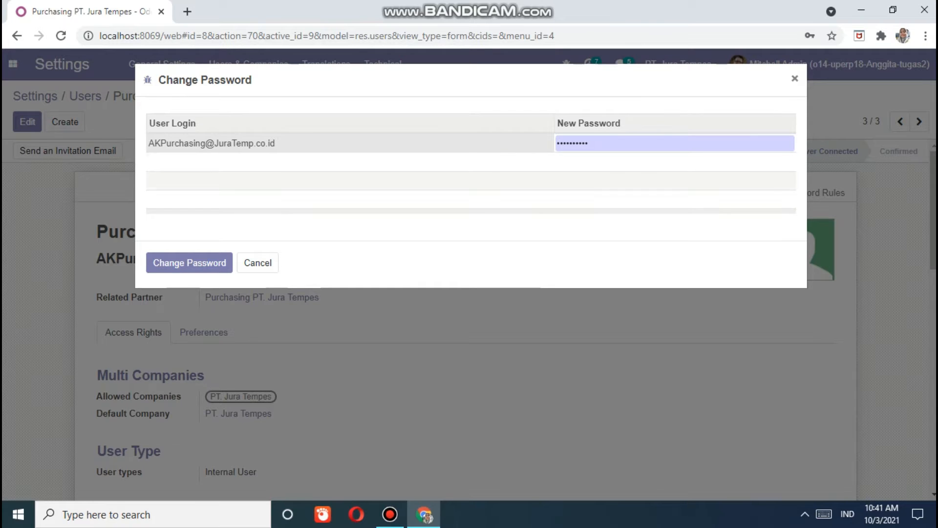
pyautogui.click(190, 263)
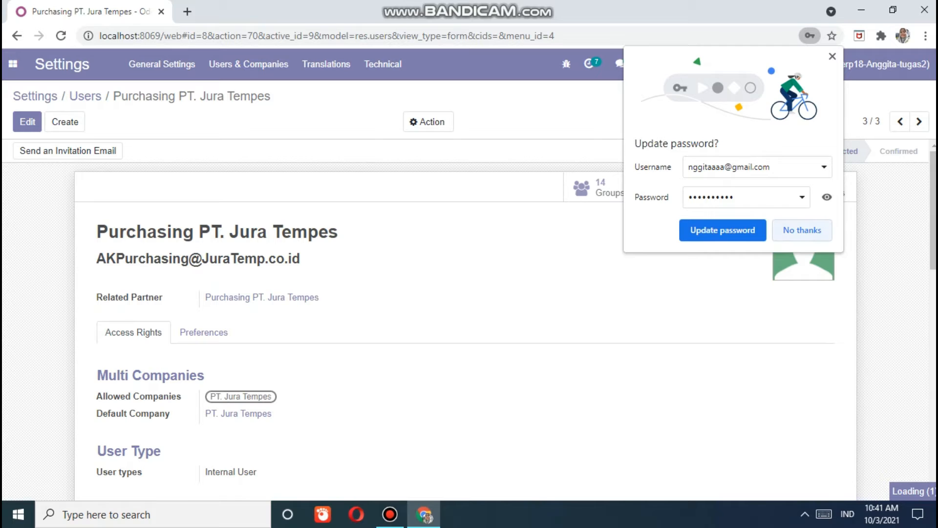
pyautogui.click(802, 231)
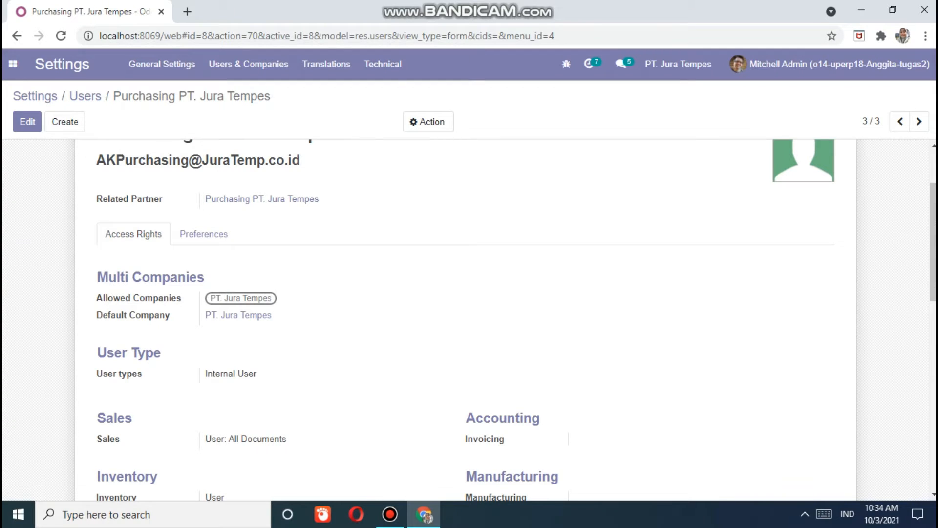
# - Start a new user record from the Settings Users list
pyautogui.scroll(2, 469, 318)
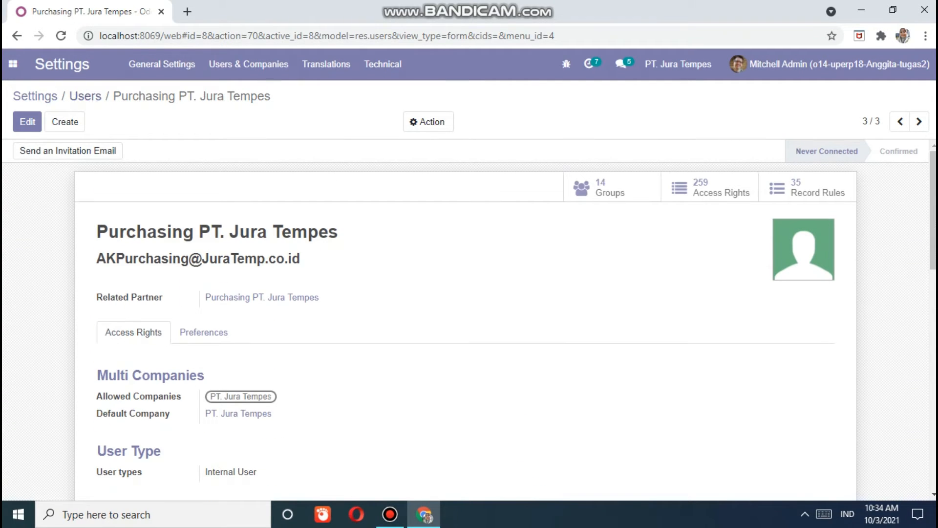
pyautogui.click(14, 64)
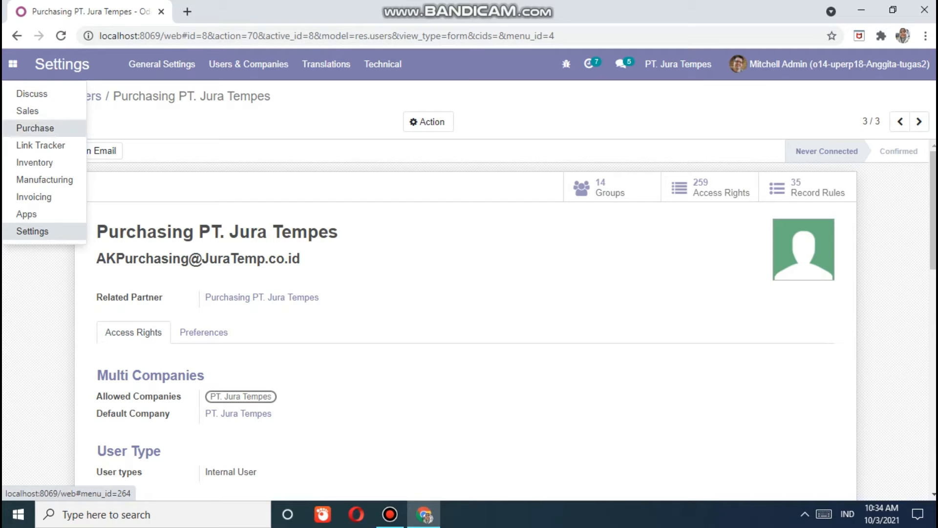
pyautogui.click(35, 128)
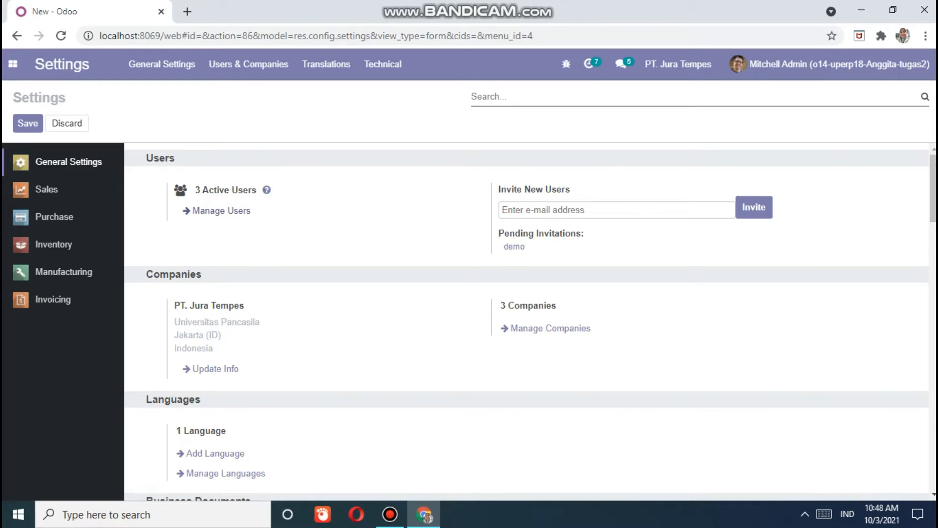
pyautogui.click(221, 211)
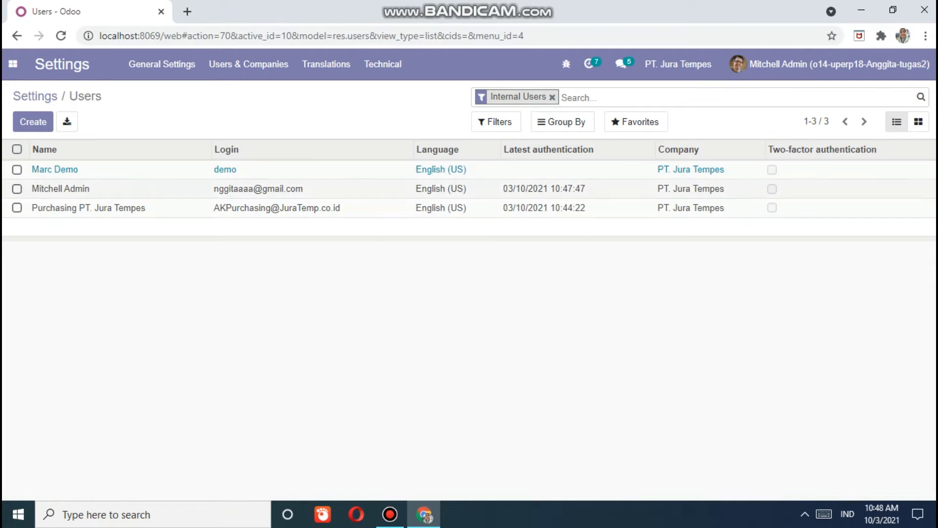
pyautogui.click(13, 64)
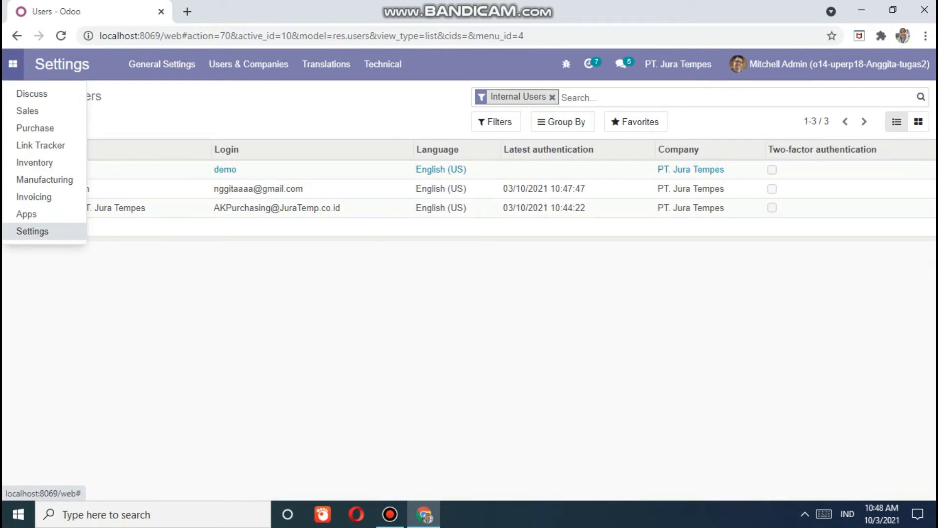
pyautogui.click(13, 64)
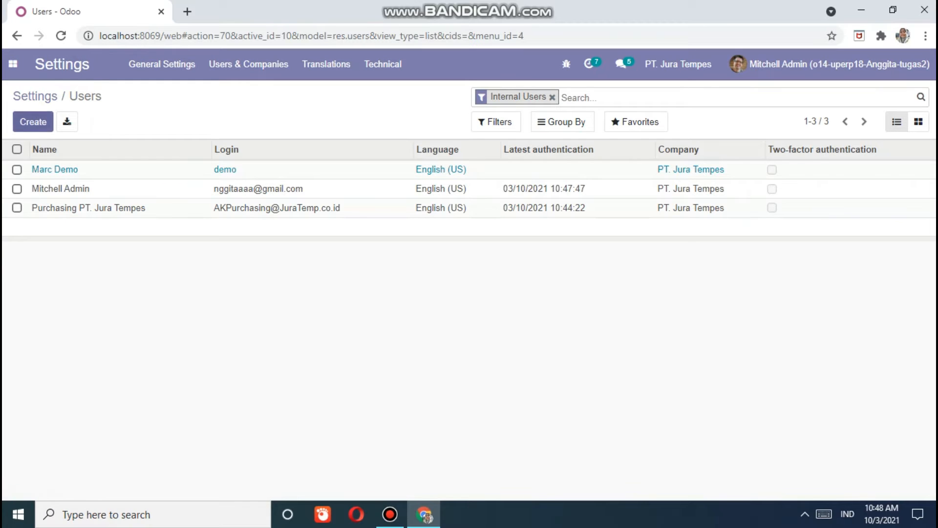
pyautogui.click(34, 122)
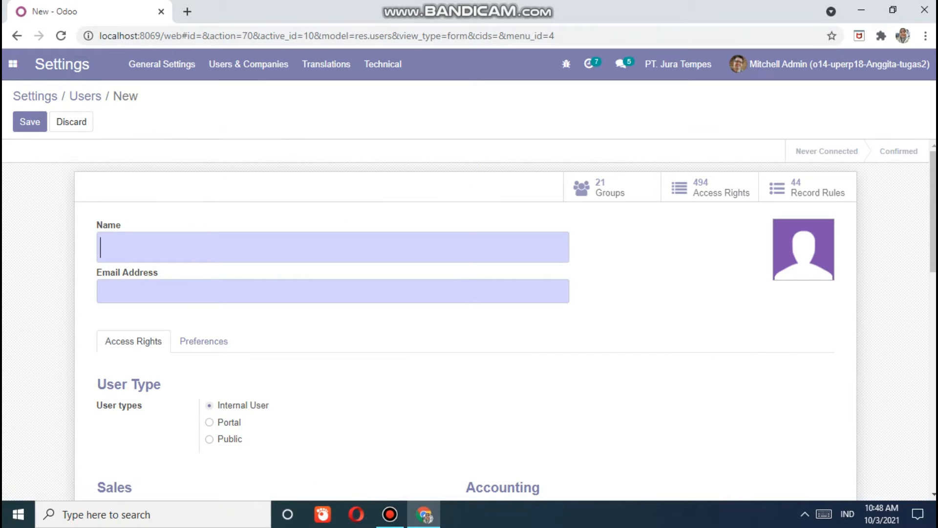
# - Name the new user WareHouse PT. Jura Tempes
pyautogui.write('WareHou')
pyautogui.press('BackSpace')
pyautogui.press('BackSpace')
pyautogui.write('ouse')
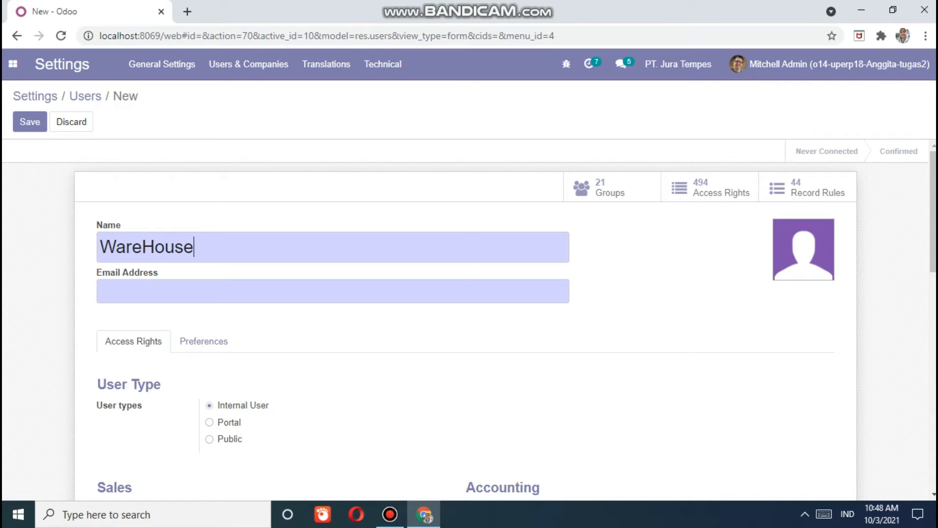
pyautogui.write(' PT Jur')
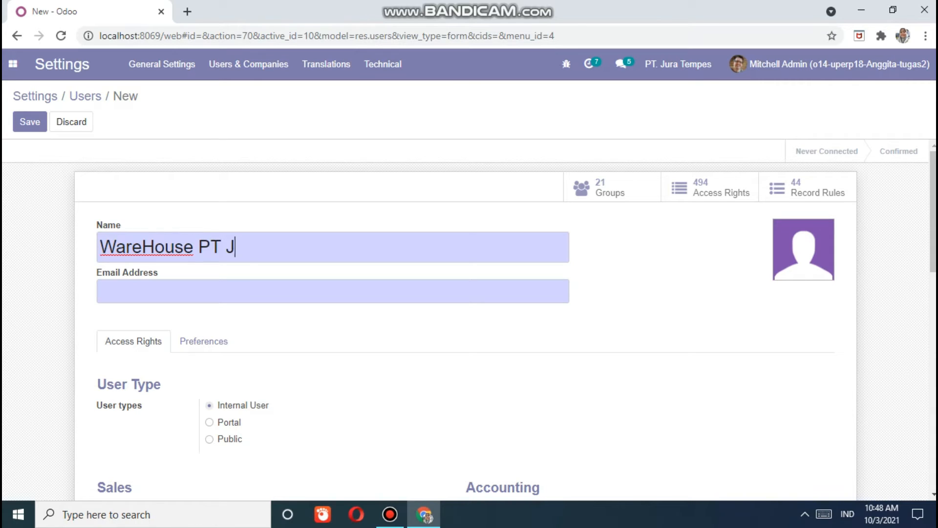
pyautogui.press('BackSpace')
pyautogui.press('BackSpace')
pyautogui.press('BackSpace')
pyautogui.press('BackSpace')
pyautogui.write('., J')
pyautogui.press('BackSpace')
pyautogui.press('BackSpace')
pyautogui.press('BackSpace')
pyautogui.write('Jura Tem.p')
pyautogui.press('BackSpace')
pyautogui.press('BackSpace')
pyautogui.write('pes')
# - Enter the warehouse login e-mail address in the Email Address field
pyautogui.press('Tab')
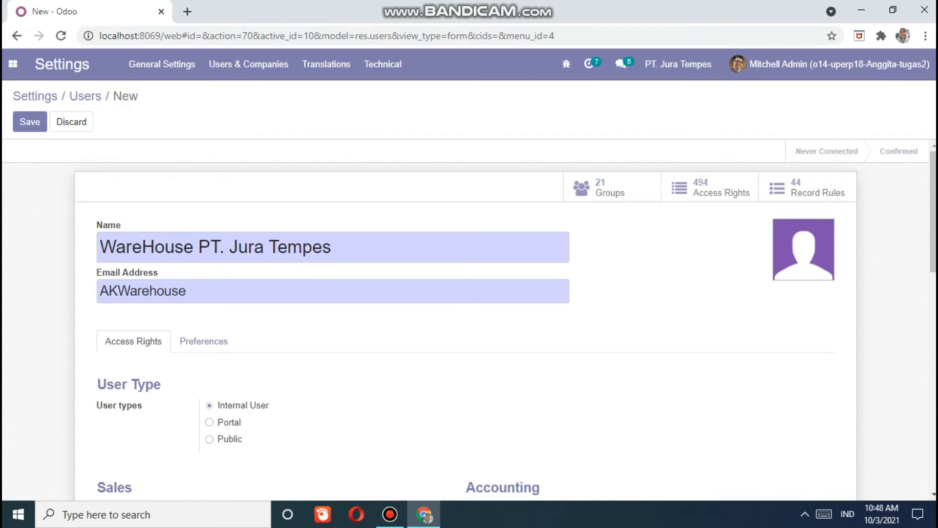
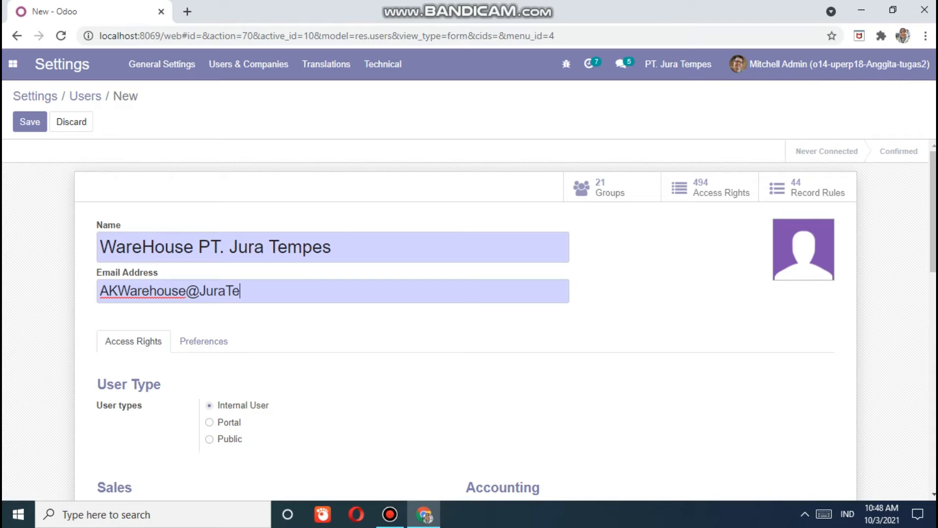
pyautogui.write('o.,i')
pyautogui.press('BackSpace')
pyautogui.press('BackSpace')
# - Set the warehouse user's Inventory access to User
pyautogui.write('id')
pyautogui.scroll(-1, 469, 320)
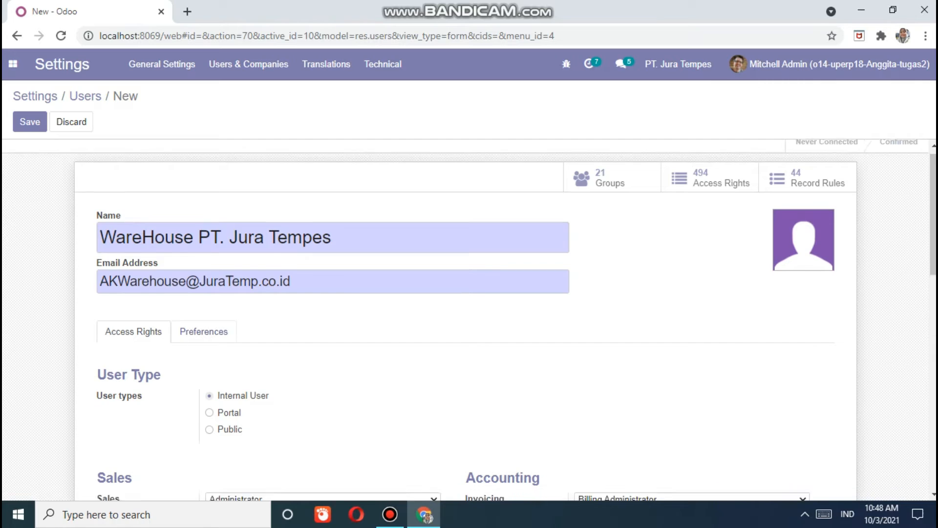
pyautogui.scroll(-4, 469, 320)
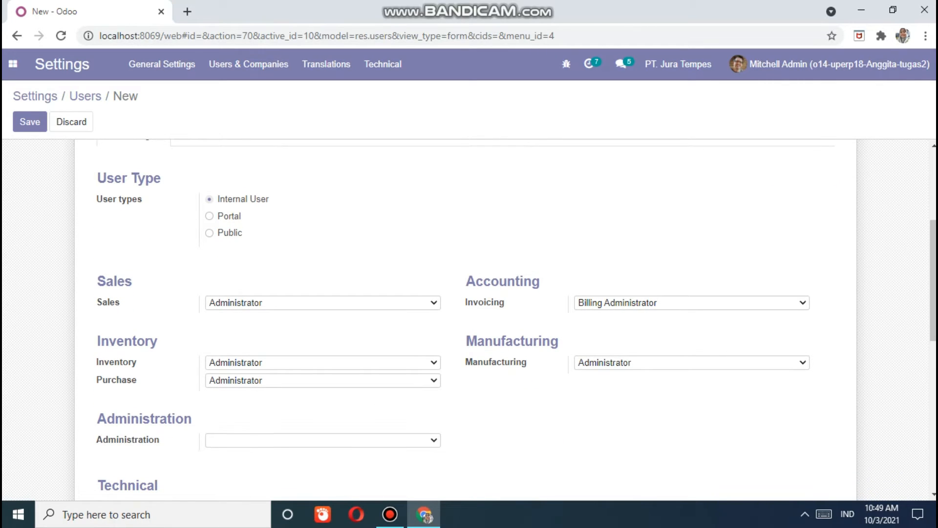
pyautogui.scroll(-2, 469, 320)
pyautogui.click(323, 294)
pyautogui.click(323, 319)
# - Clear the Purchase, Sales, Invoicing and Manufacturing access levels, then save the user
pyautogui.click(322, 312)
pyautogui.click(322, 326)
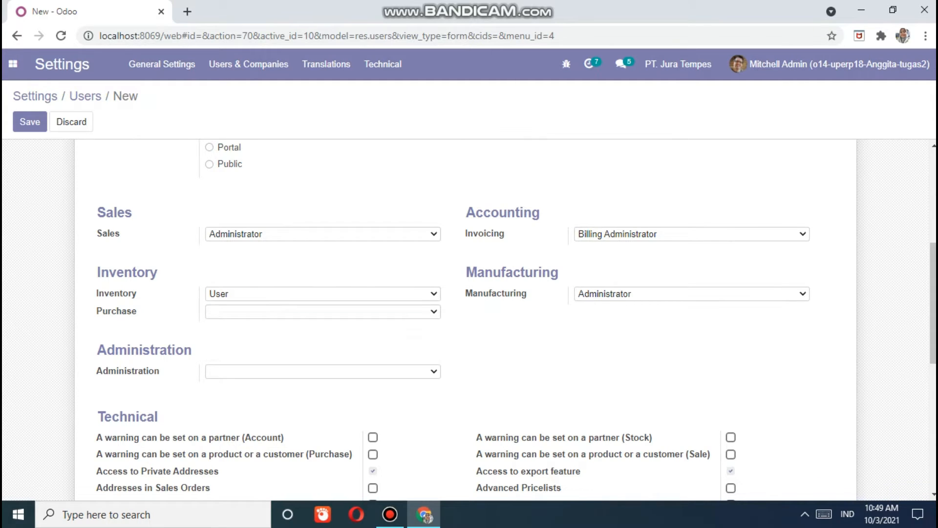
pyautogui.click(323, 234)
pyautogui.click(692, 234)
pyautogui.click(692, 248)
pyautogui.click(691, 294)
pyautogui.click(692, 319)
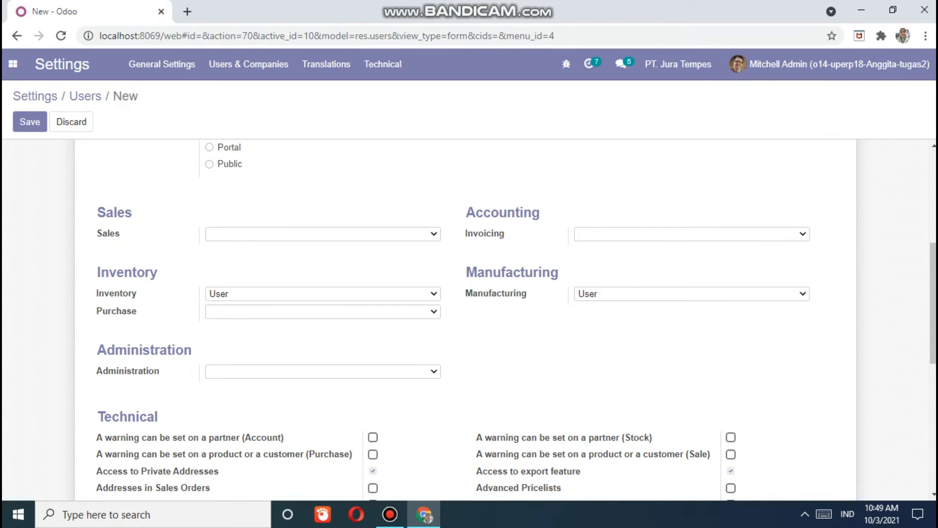
pyautogui.click(692, 294)
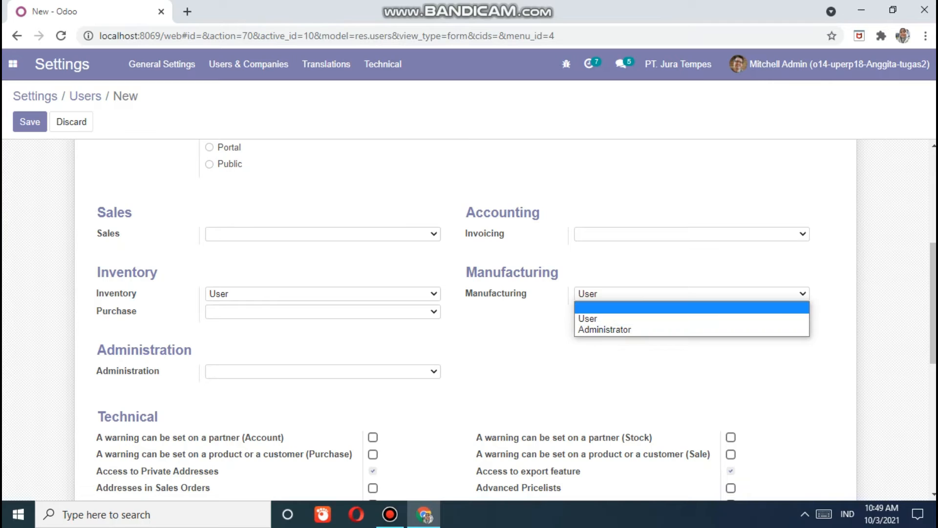
pyautogui.click(692, 307)
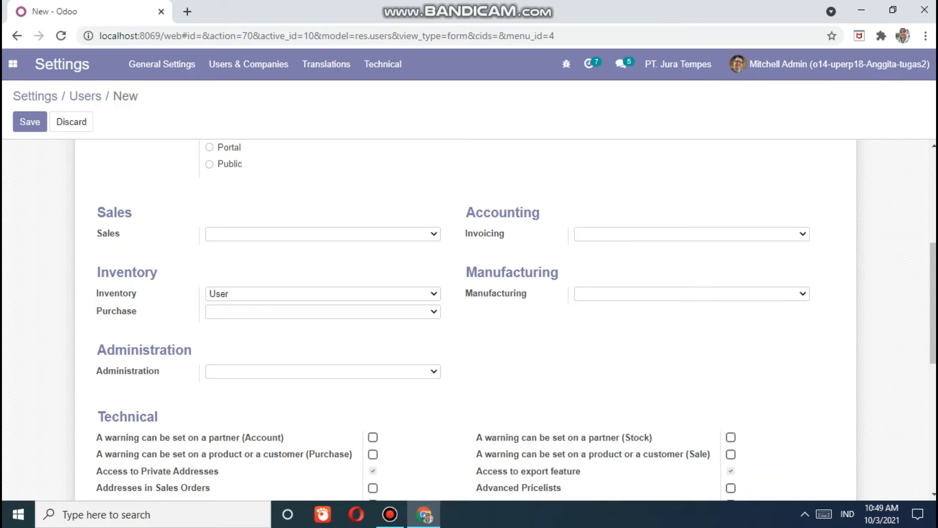
pyautogui.scroll(5, 464, 318)
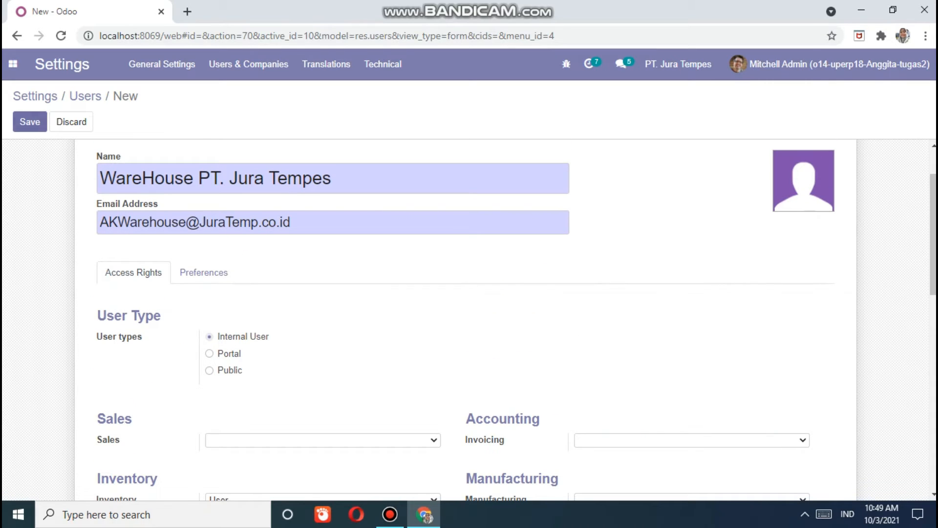
pyautogui.click(30, 122)
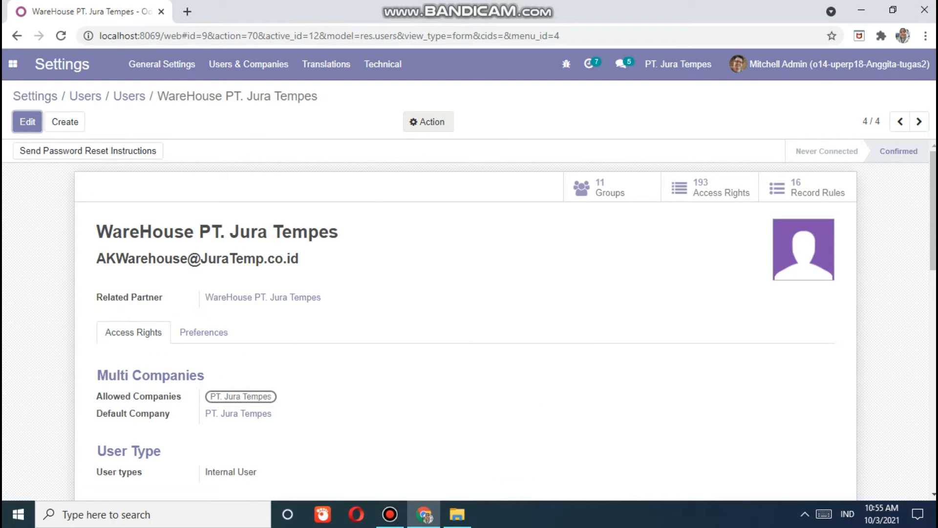
# - Change the WareHouse PT. Jura Tempes user's password to a new one from the Action menu
pyautogui.click(428, 122)
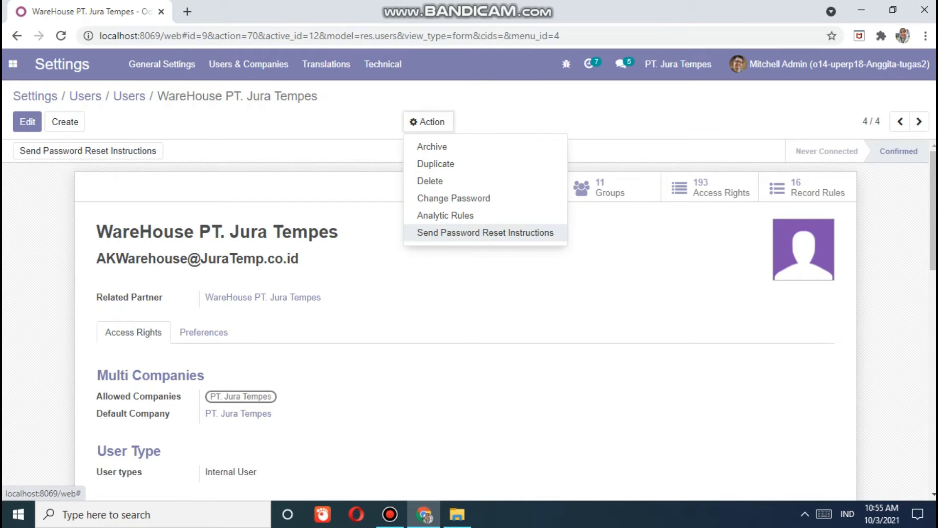
pyautogui.click(454, 198)
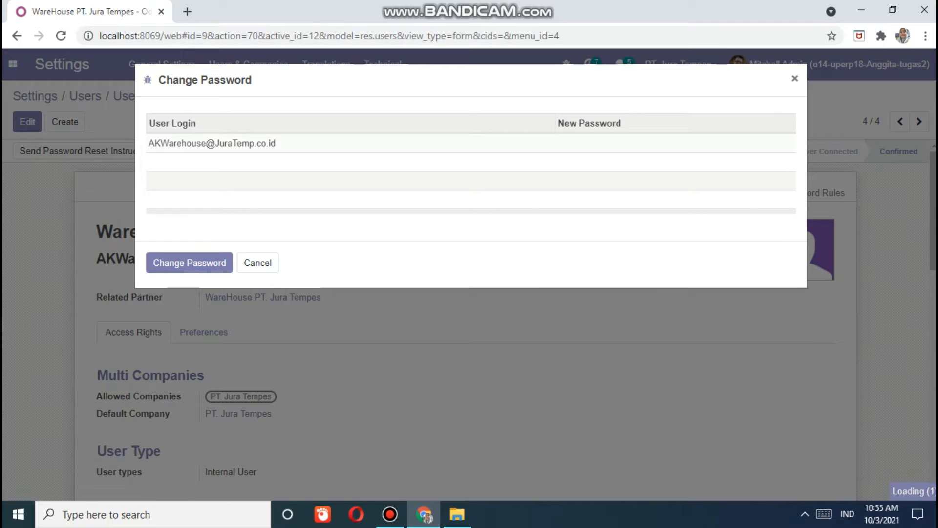
pyautogui.click(650, 144)
pyautogui.write('•')
pyautogui.press('BackSpace')
pyautogui.write('••••••••••')
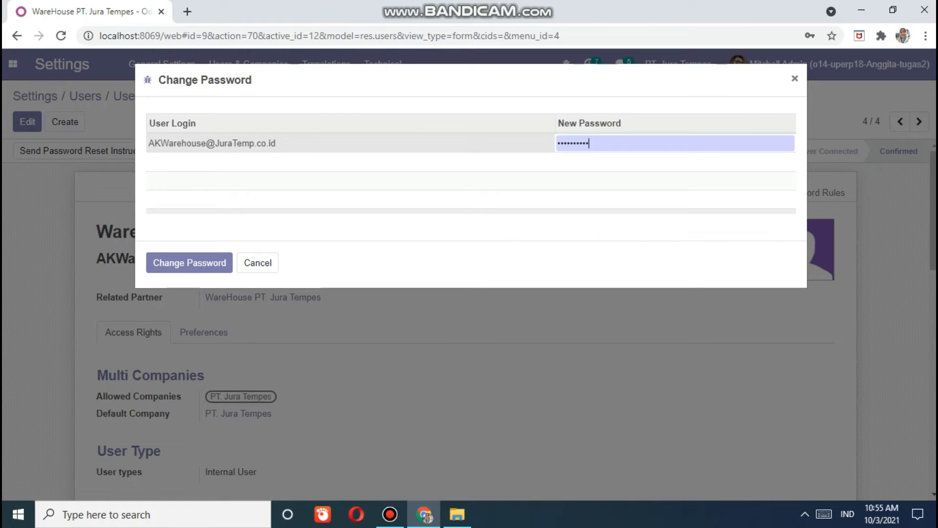
pyautogui.press('Return')
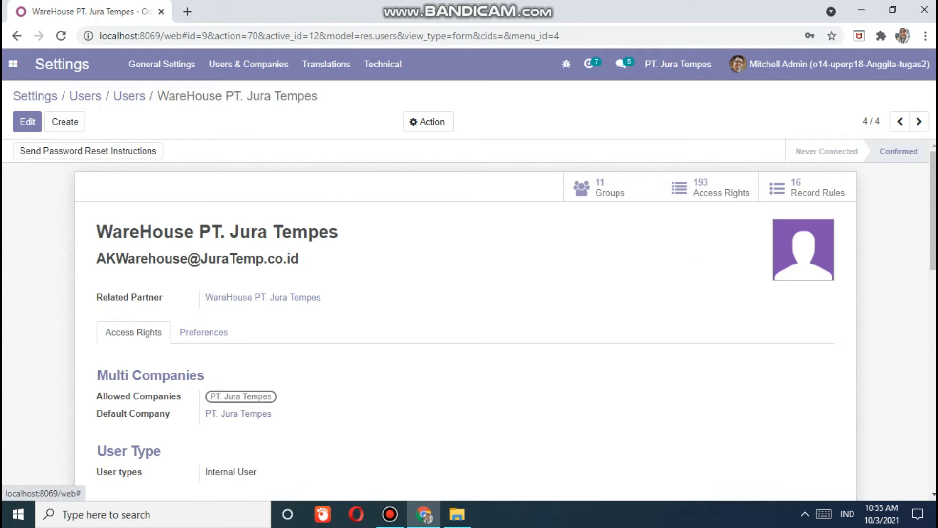
pyautogui.click(13, 64)
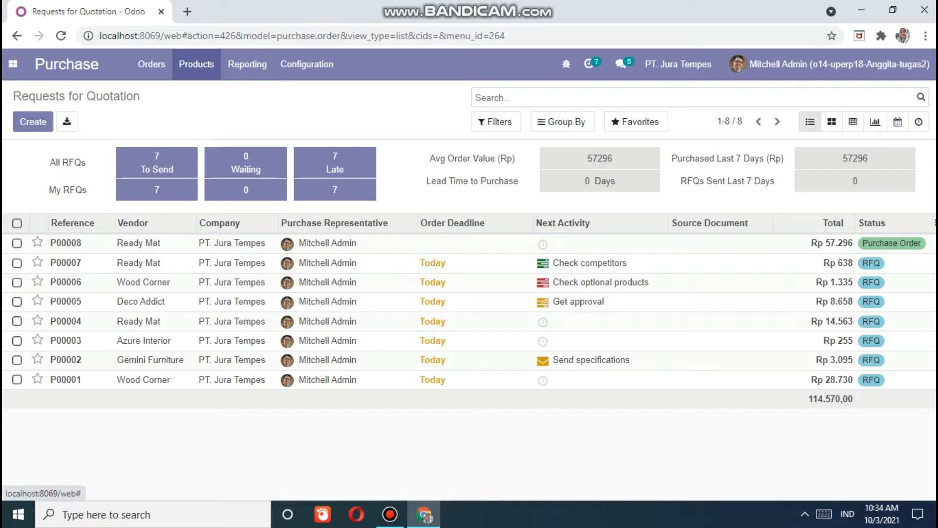
# - Leave the blank new product form and return to the Purchase Products list
pyautogui.click(196, 64)
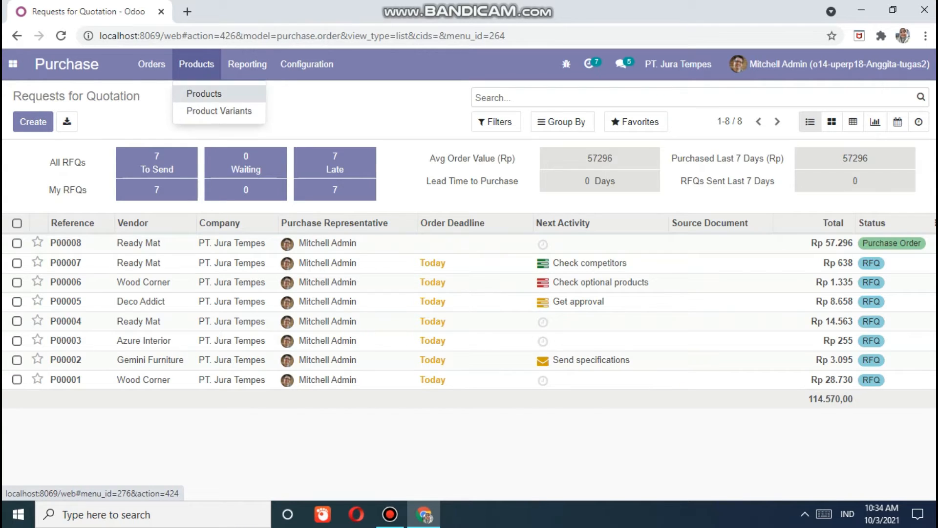
pyautogui.click(198, 93)
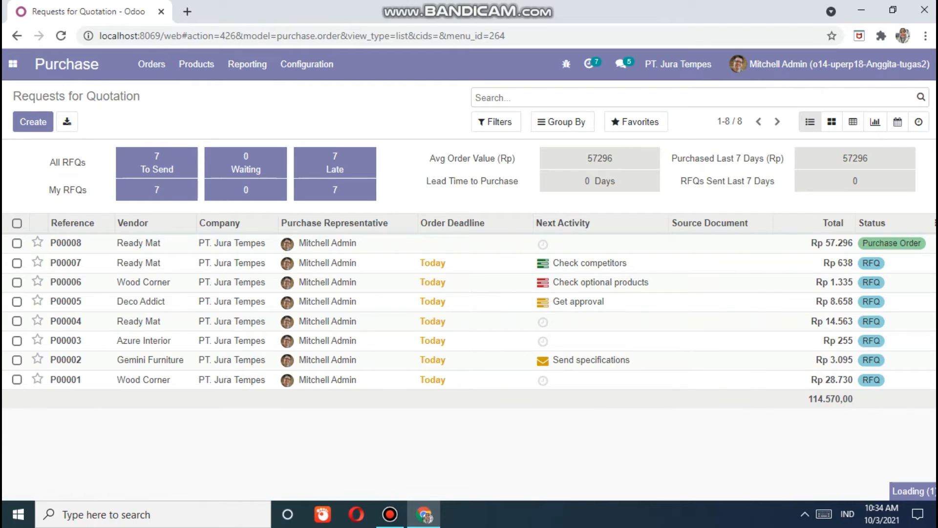
pyautogui.click(196, 64)
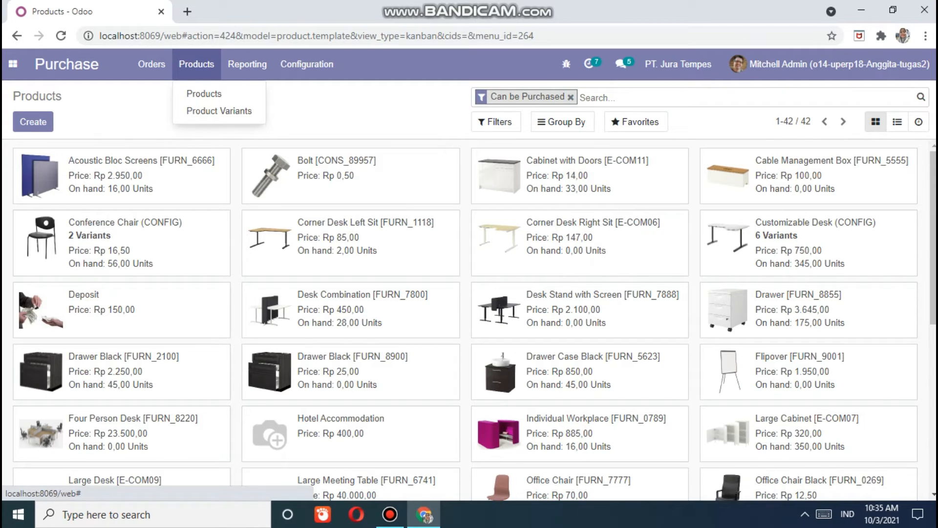
pyautogui.click(33, 122)
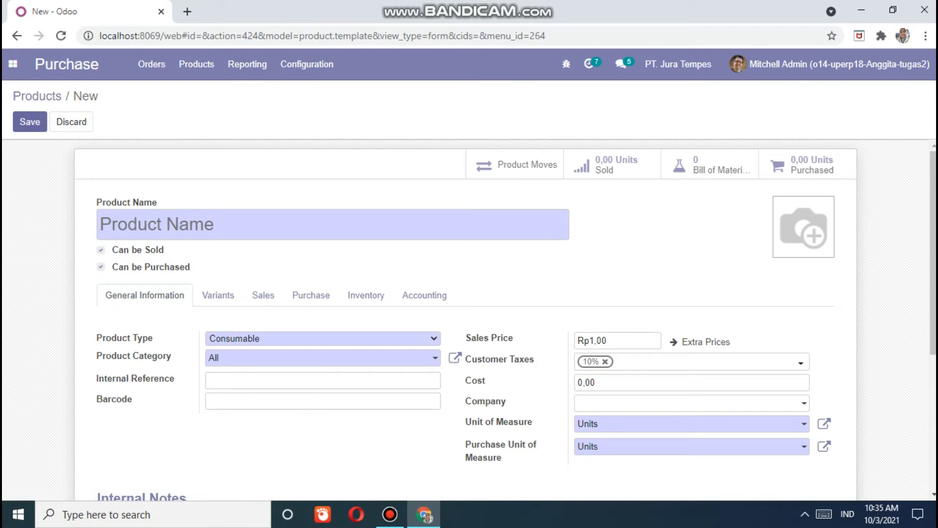
pyautogui.scroll(-2, 469, 320)
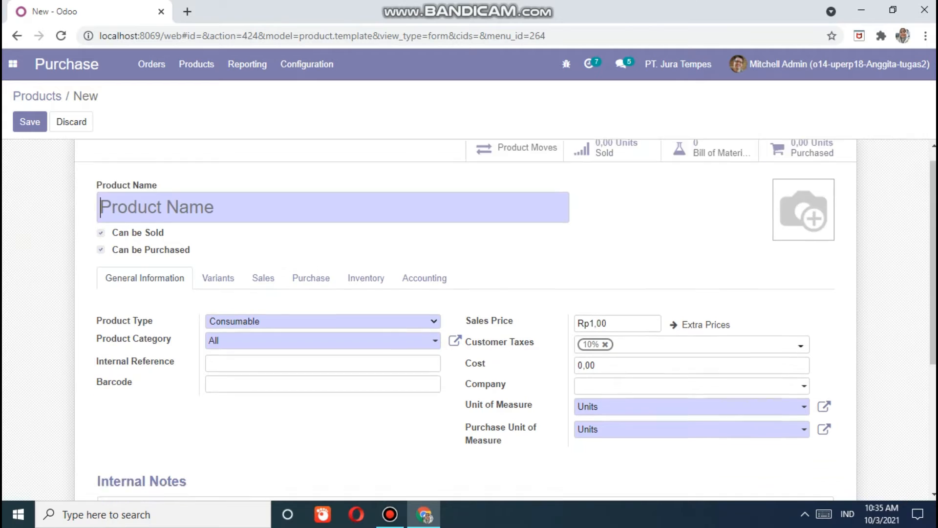
pyautogui.scroll(1, 469, 320)
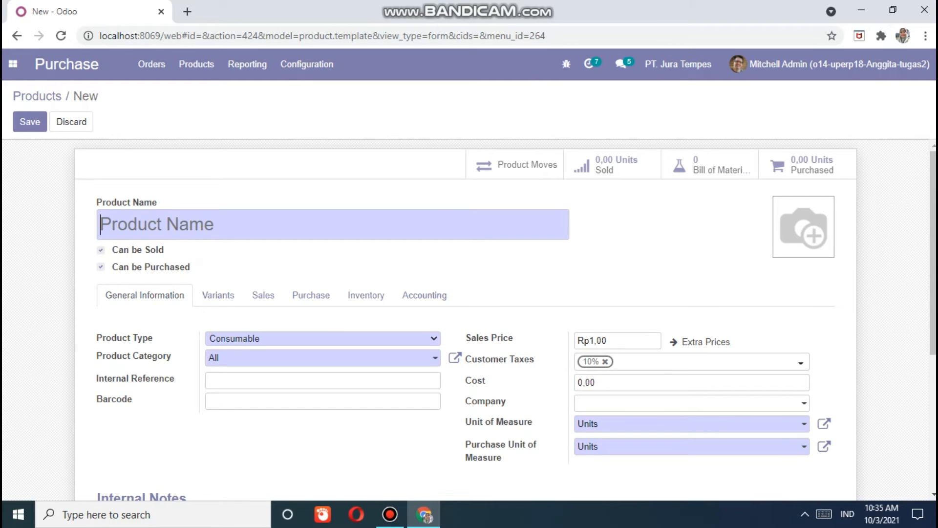
pyautogui.scroll(-3, 465, 318)
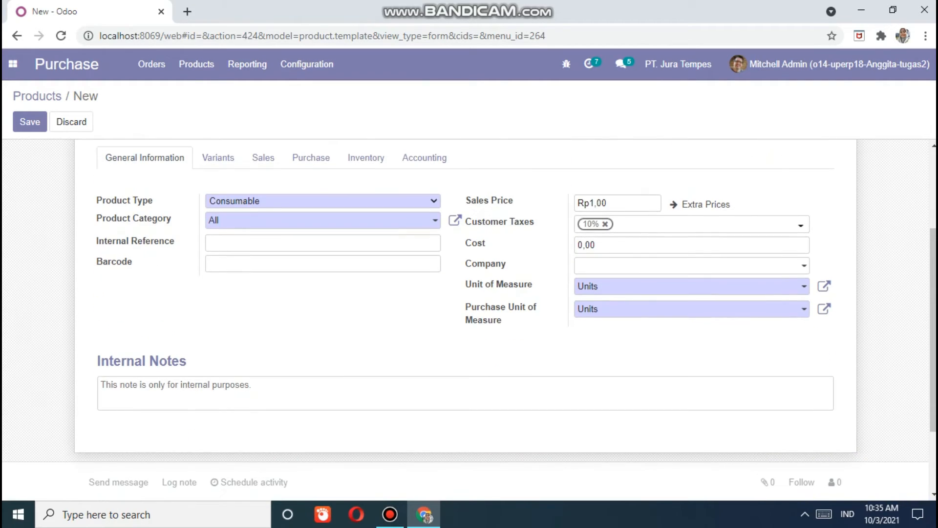
pyautogui.click(196, 64)
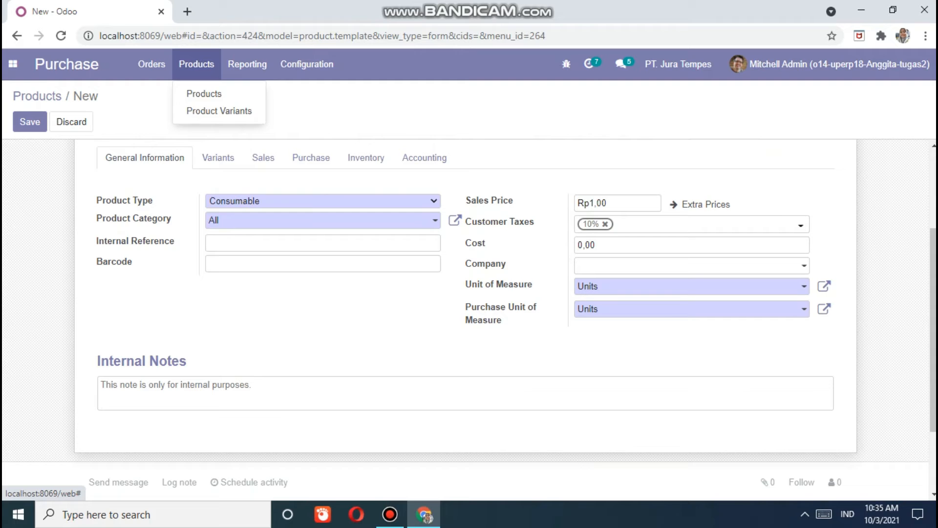
pyautogui.click(203, 93)
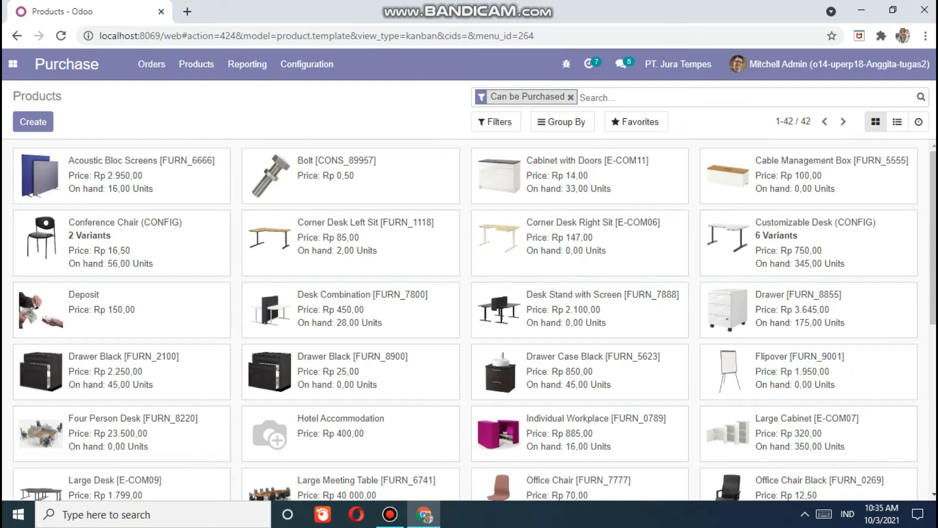
pyautogui.scroll(-1, 469, 320)
pyautogui.scroll(1, 469, 320)
# - Open Acoustic Bloc Screens and rename it to [AK] Acoustic Bloc Screens
pyautogui.click(128, 176)
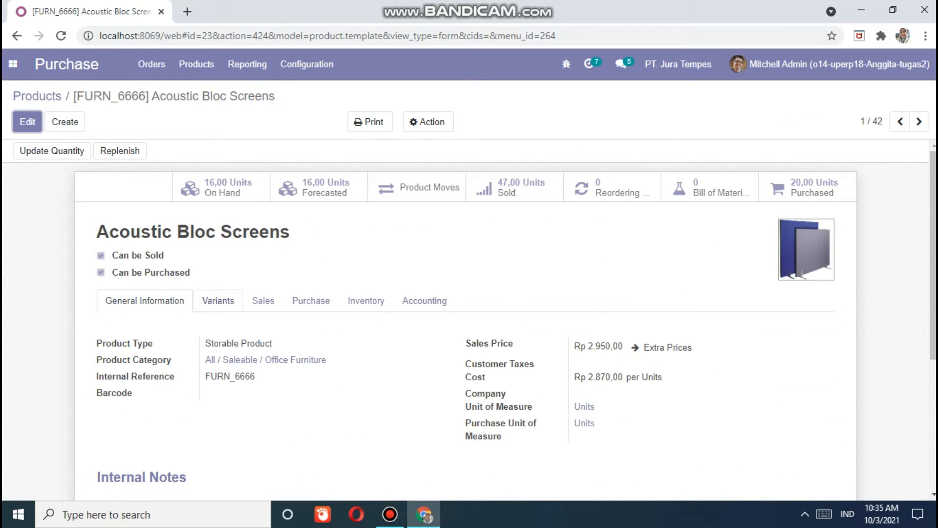
pyautogui.scroll(-1, 469, 320)
pyautogui.scroll(1, 469, 320)
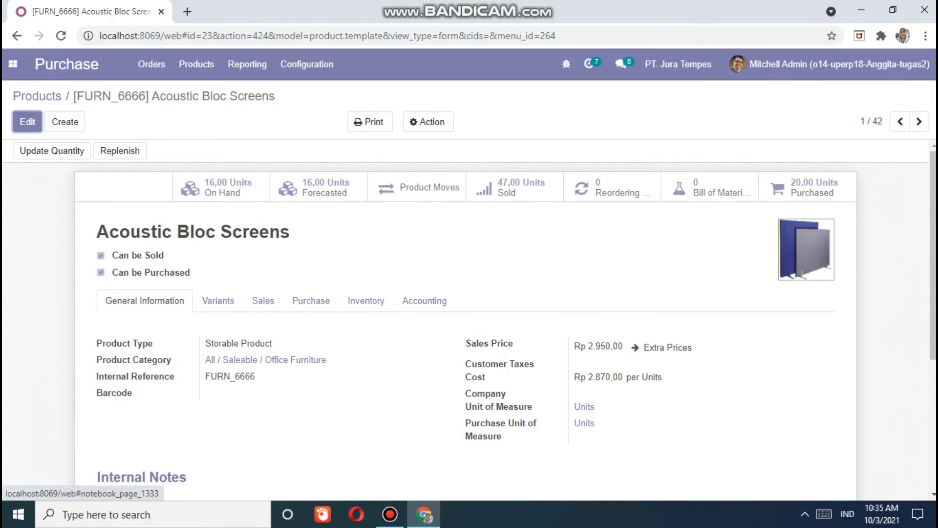
pyautogui.click(27, 122)
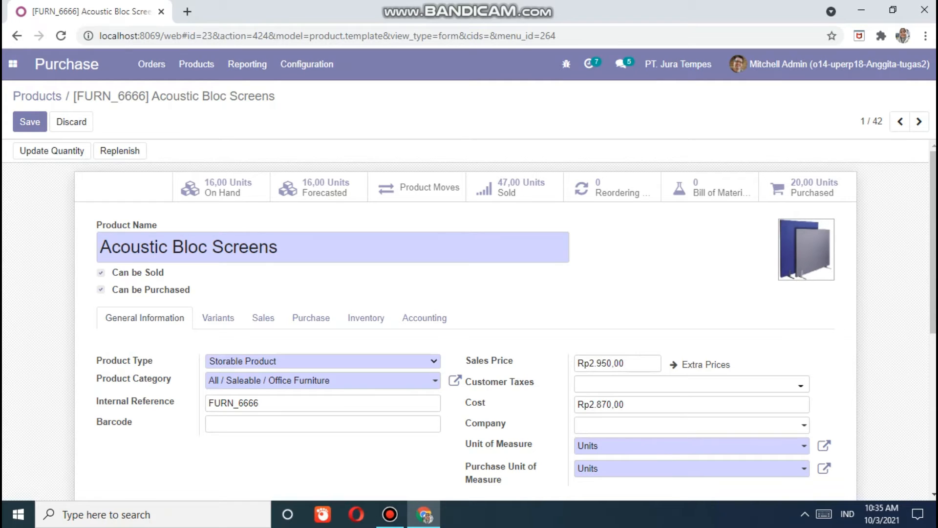
pyautogui.write('(')
pyautogui.press('BackSpace')
pyautogui.write('AK')
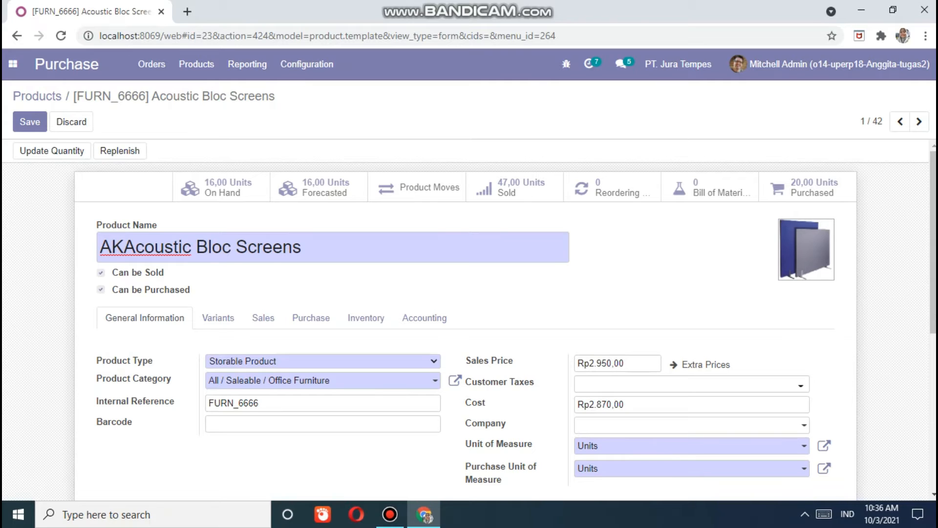
pyautogui.press('Left')
pyautogui.press('Left')
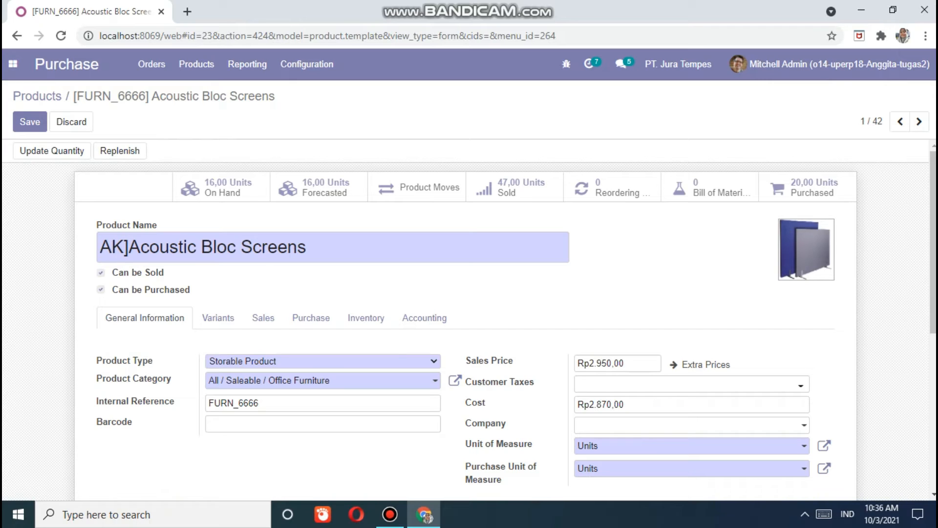
pyautogui.write('[')
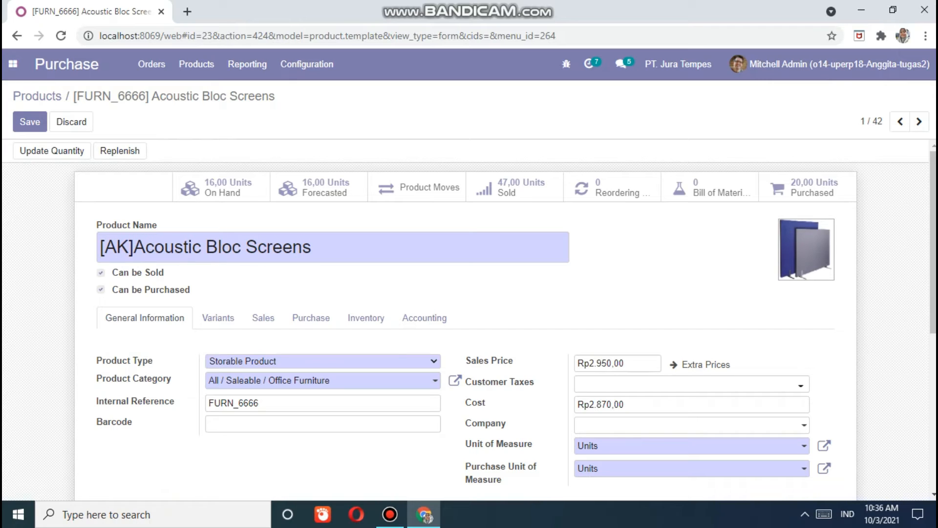
pyautogui.press('Right')
pyautogui.press('Right')
pyautogui.press('Right')
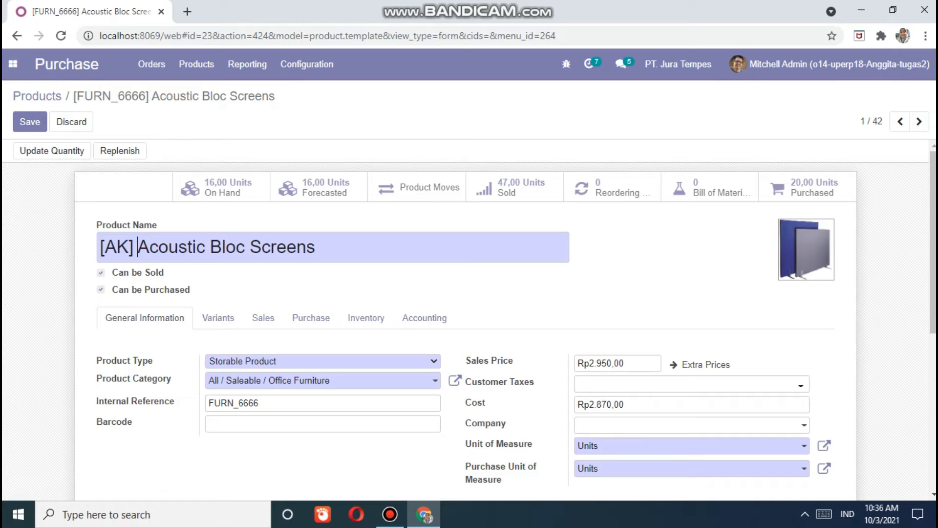
# - Set the product's sales price to 3.000,00 and save it
pyautogui.scroll(-4, 469, 318)
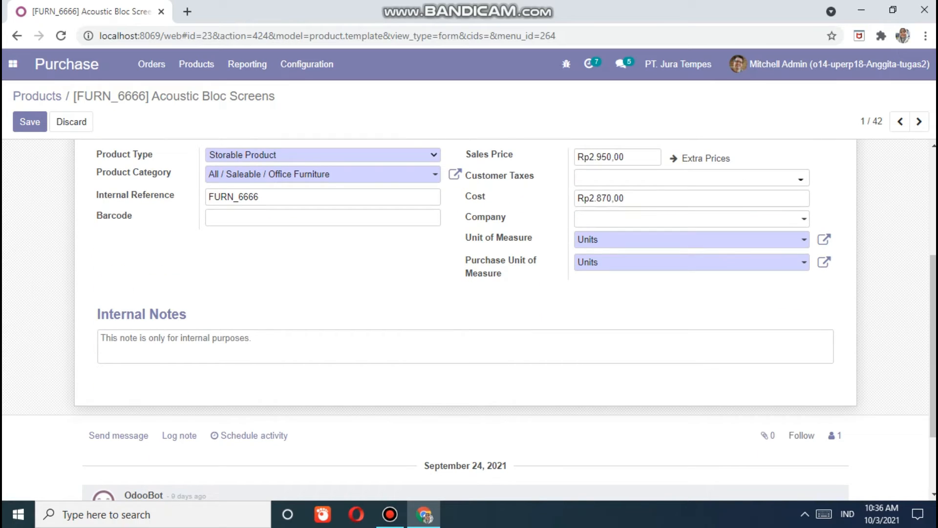
pyautogui.click(626, 157)
pyautogui.write('0')
pyautogui.press('BackSpace')
pyautogui.press('BackSpace')
pyautogui.press('BackSpace')
pyautogui.press('BackSpace')
pyautogui.press('BackSpace')
pyautogui.press('BackSpace')
pyautogui.write('3.,.,00')
pyautogui.press('BackSpace')
pyautogui.press('BackSpace')
pyautogui.press('BackSpace')
pyautogui.press('BackSpace')
pyautogui.press('BackSpace')
pyautogui.write('.000')
pyautogui.scroll(1, 469, 293)
pyautogui.write('..00')
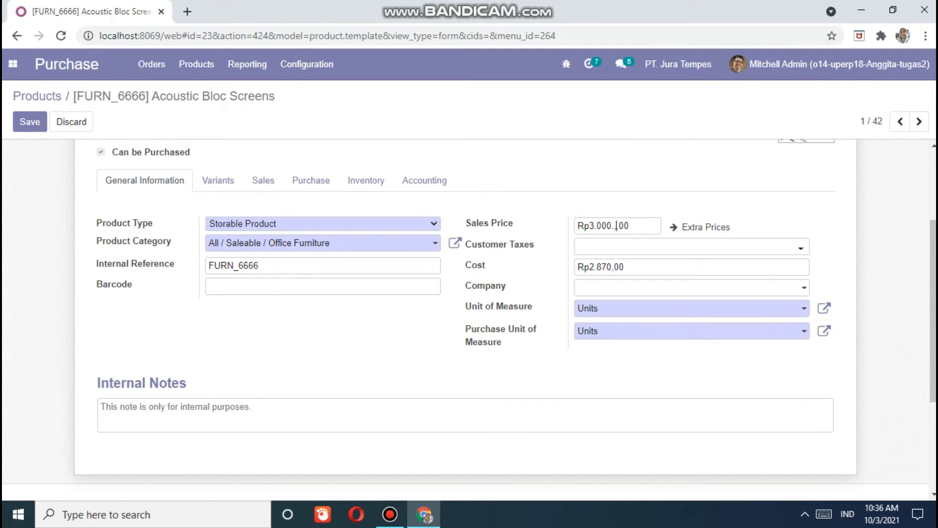
pyautogui.press('BackSpace')
pyautogui.press('BackSpace')
pyautogui.press('BackSpace')
pyautogui.press('BackSpace')
pyautogui.scroll(-3, 469, 317)
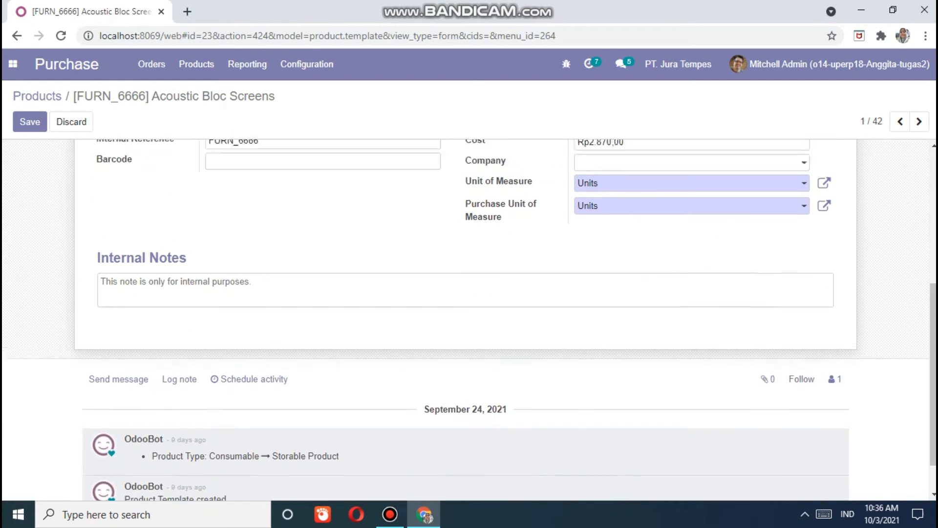
pyautogui.scroll(3, 469, 318)
pyautogui.scroll(3, 469, 318)
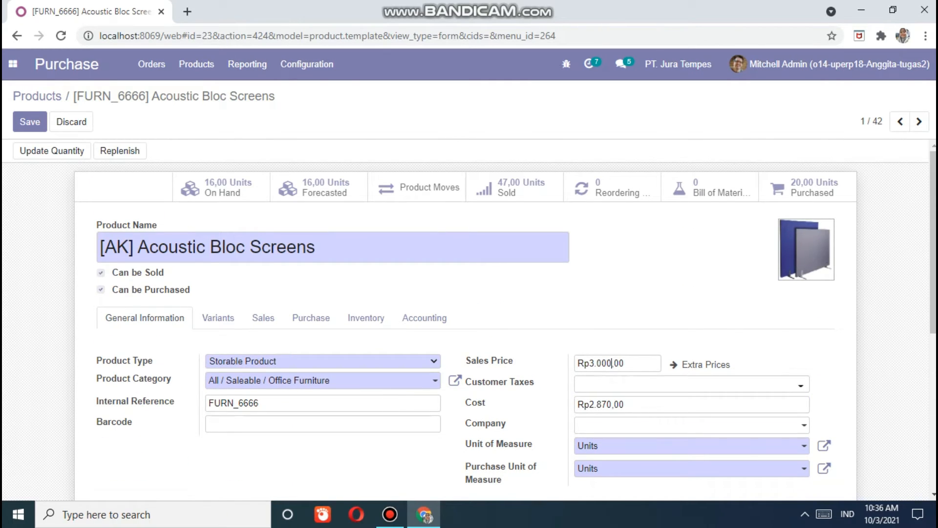
pyautogui.click(29, 122)
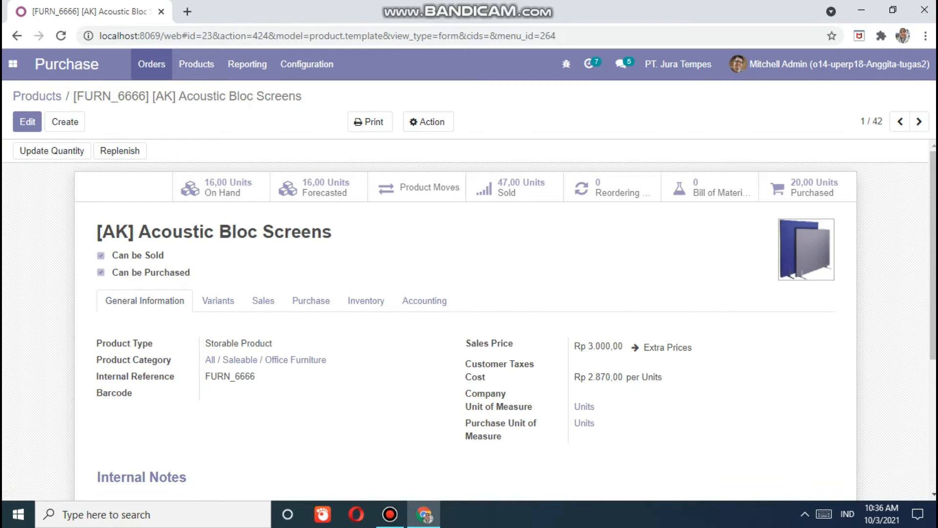
pyautogui.click(196, 64)
# - Open the Flipover product and rename it to [AK] Flipover
pyautogui.click(204, 94)
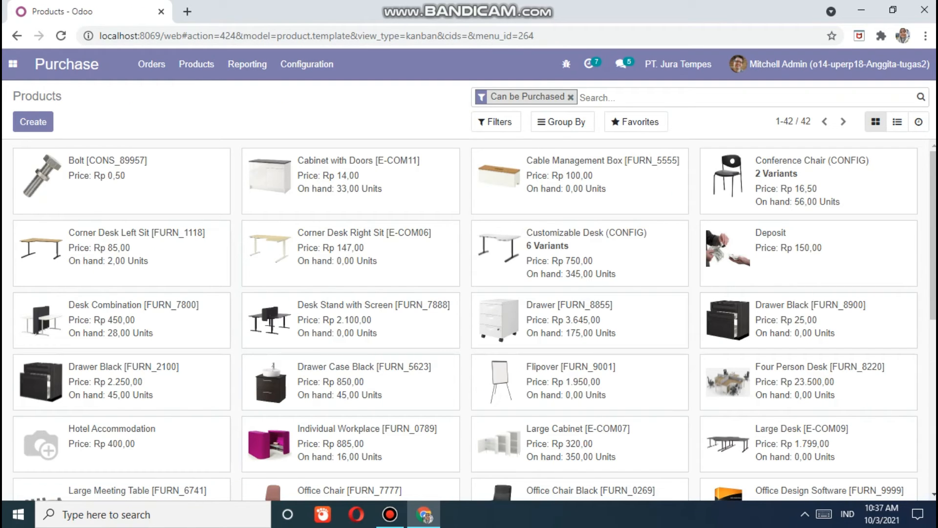
pyautogui.scroll(-3, 469, 320)
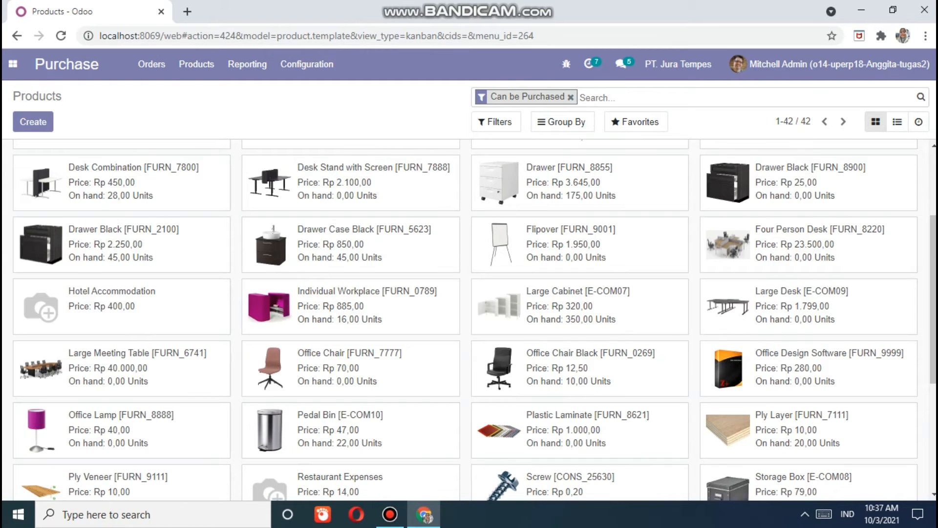
pyautogui.scroll(2, 469, 320)
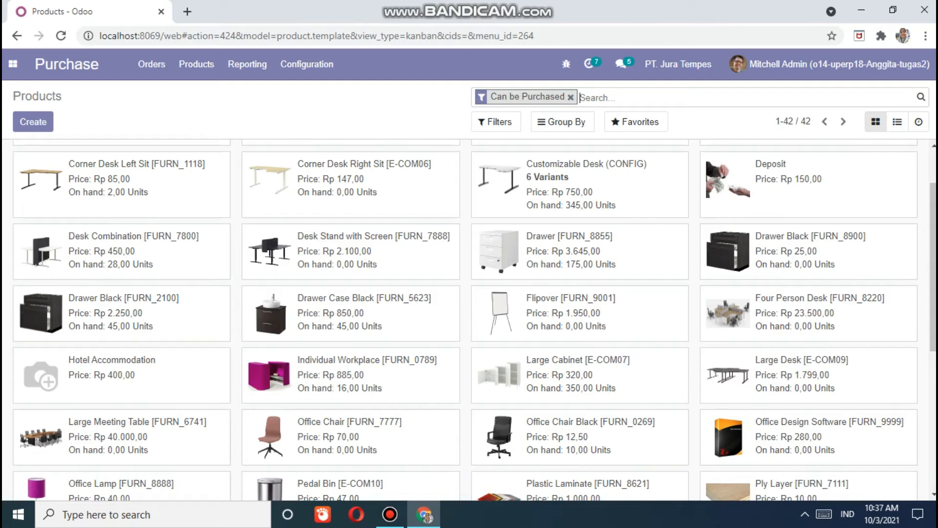
pyautogui.click(580, 313)
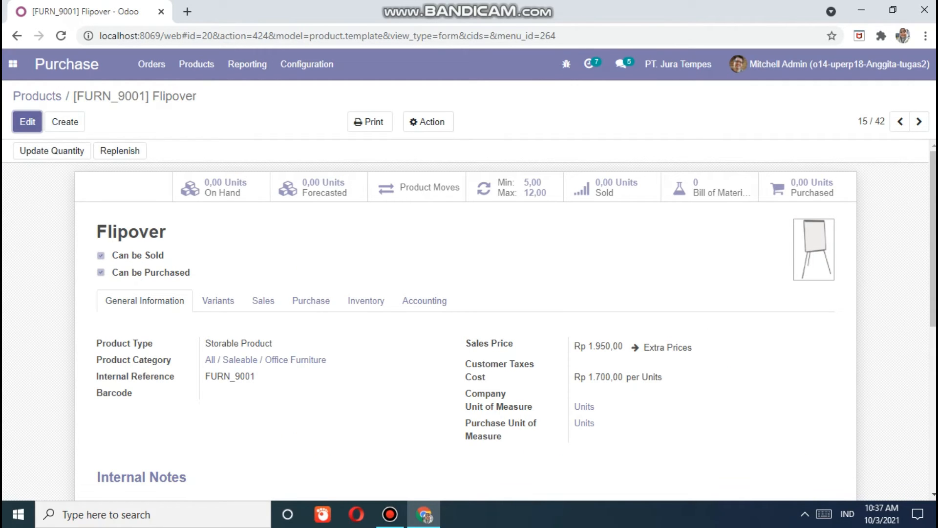
pyautogui.click(27, 122)
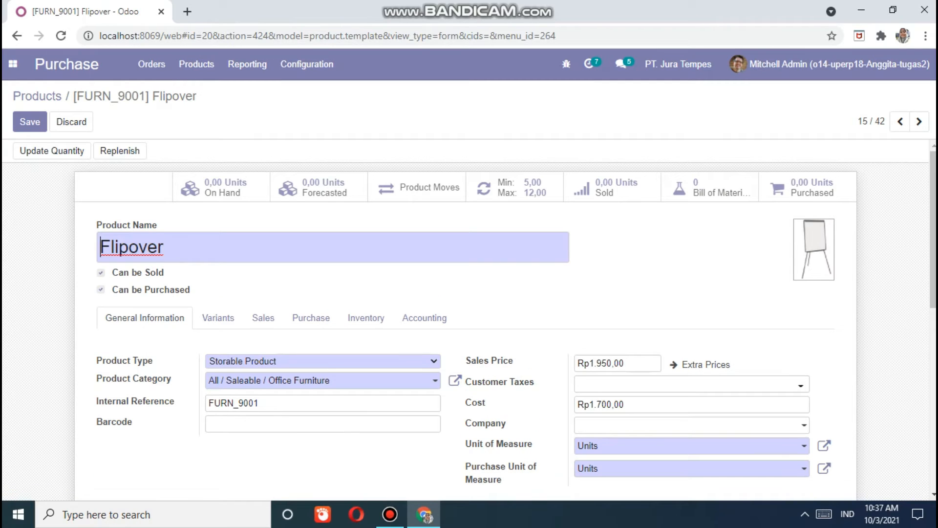
pyautogui.write('[')
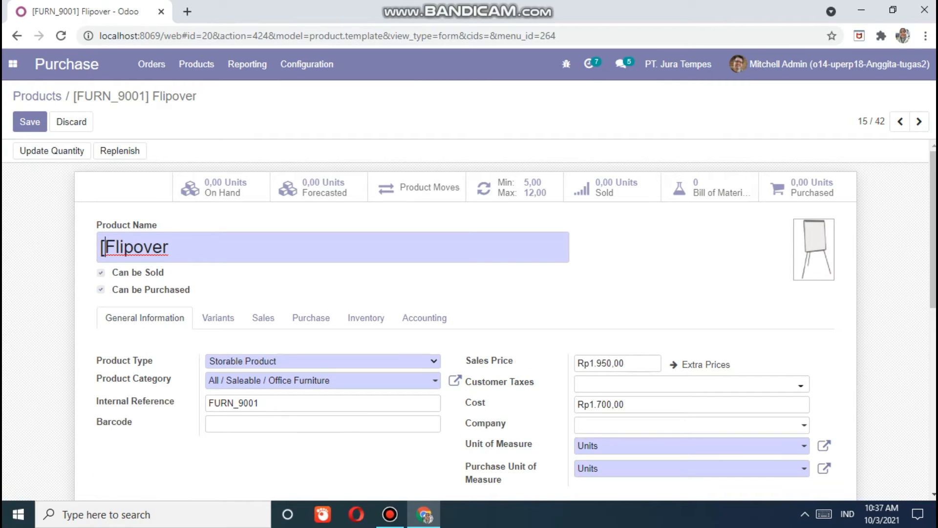
pyautogui.write('Ak')
pyautogui.press('BackSpace')
pyautogui.write('K')
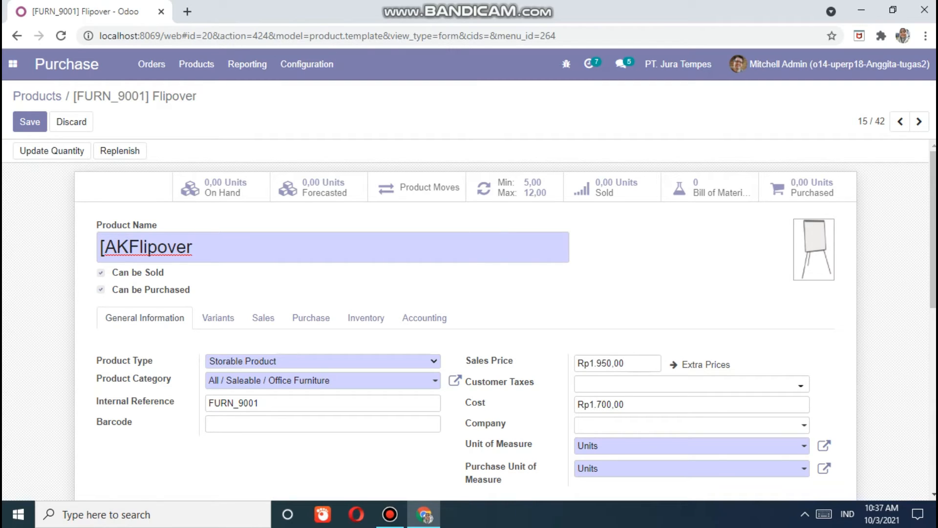
pyautogui.write(']')
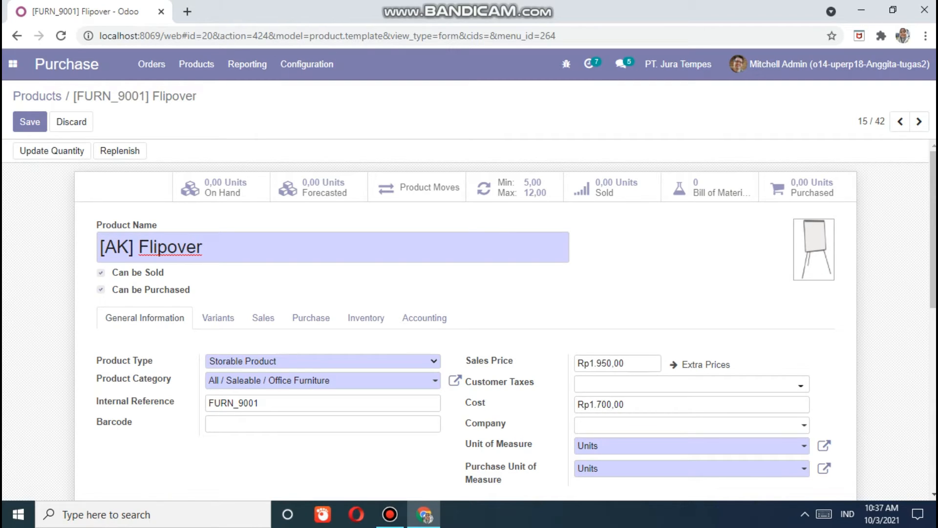
# - Change Flipover's sales price to 1.900,00 and save
pyautogui.scroll(-3, 469, 317)
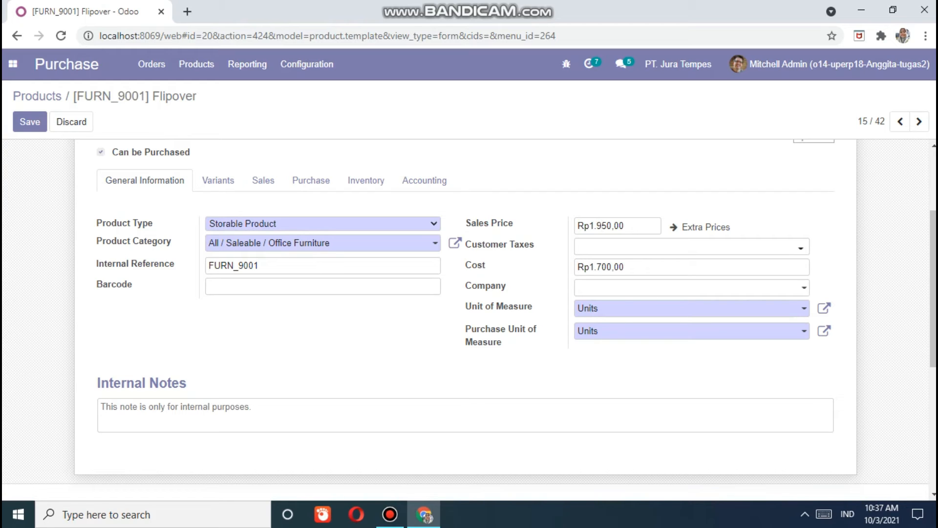
pyautogui.press('BackSpace')
pyautogui.write(',,,,,,,,,,,,,,,,')
pyautogui.press('BackSpace')
pyautogui.press('BackSpace')
pyautogui.press('BackSpace')
pyautogui.press('BackSpace')
pyautogui.press('BackSpace')
pyautogui.press('BackSpace')
pyautogui.press('BackSpace')
pyautogui.press('BackSpace')
pyautogui.press('BackSpace')
pyautogui.press('BackSpace')
pyautogui.press('BackSpace')
pyautogui.press('BackSpace')
pyautogui.press('BackSpace')
pyautogui.press('BackSpace')
pyautogui.press('BackSpace')
pyautogui.press('BackSpace')
pyautogui.write('0')
pyautogui.scroll(-2, 469, 312)
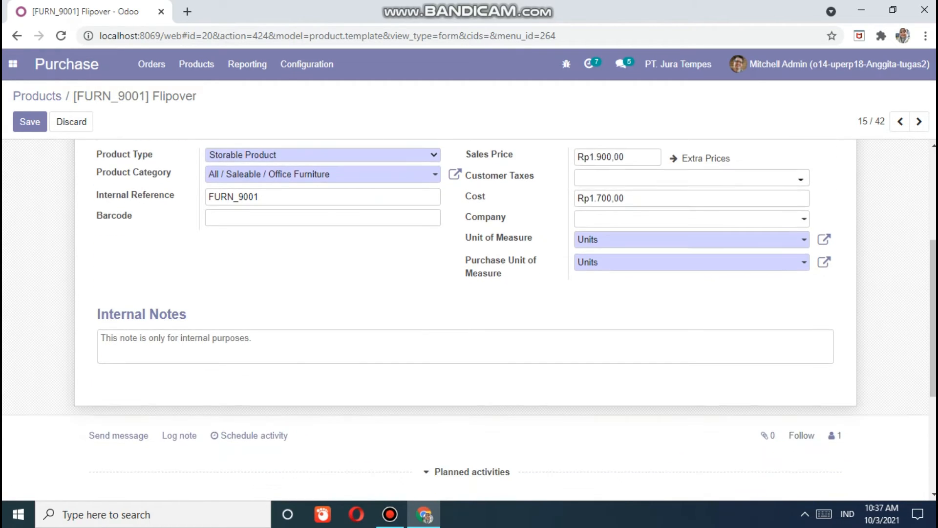
pyautogui.scroll(4, 469, 317)
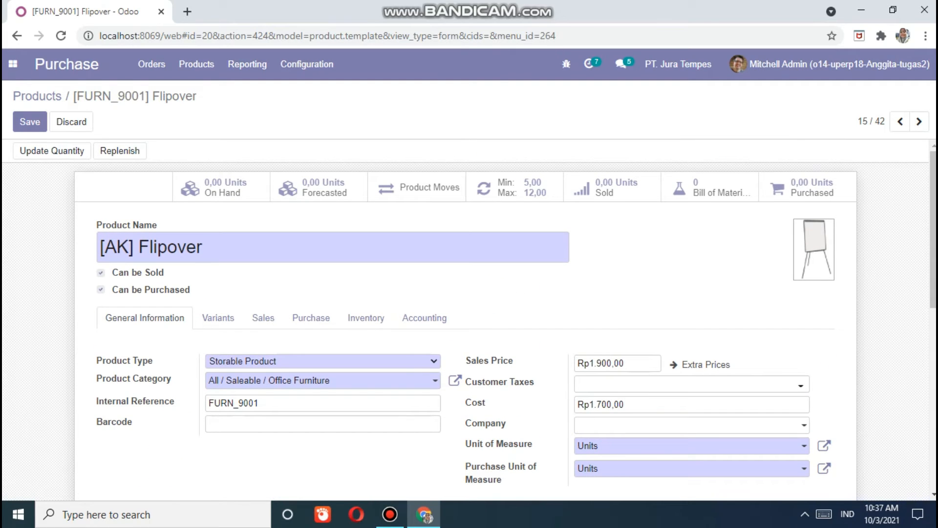
pyautogui.click(30, 121)
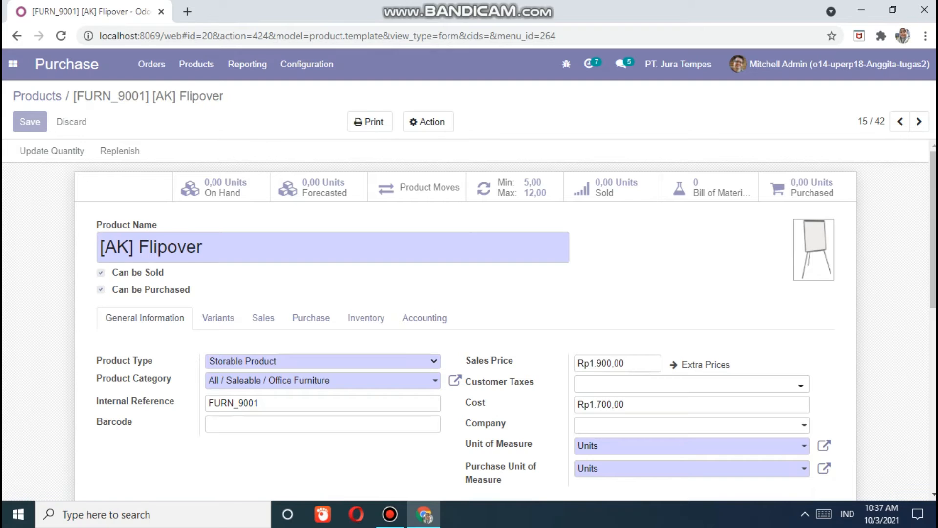
# - On the login page, pick the saved purchasing user's e-mail and enter its password
pyautogui.click(152, 64)
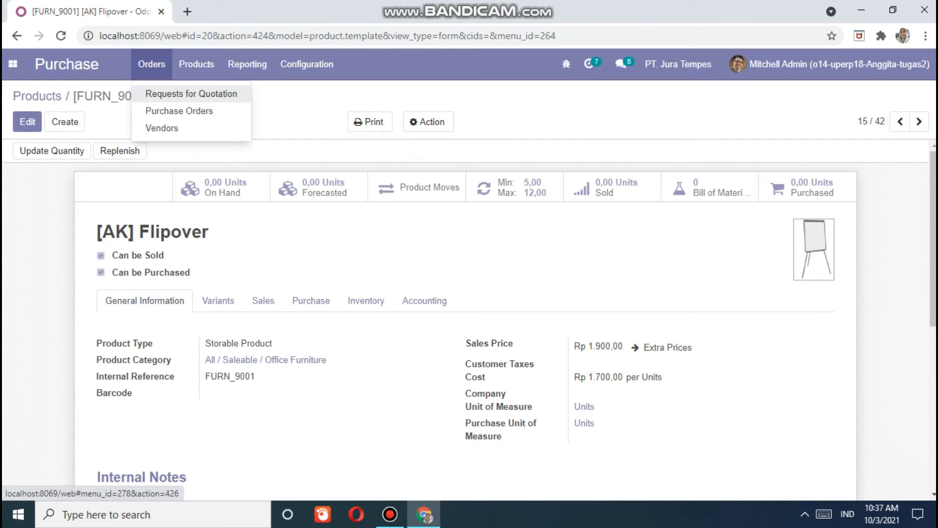
pyautogui.click(307, 64)
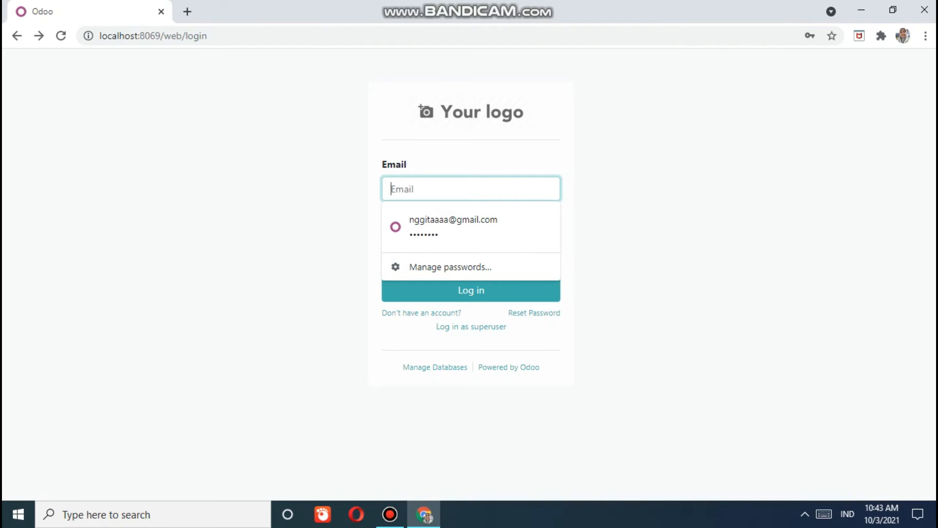
pyautogui.write('P')
pyautogui.press('BackSpace')
pyautogui.write('AK')
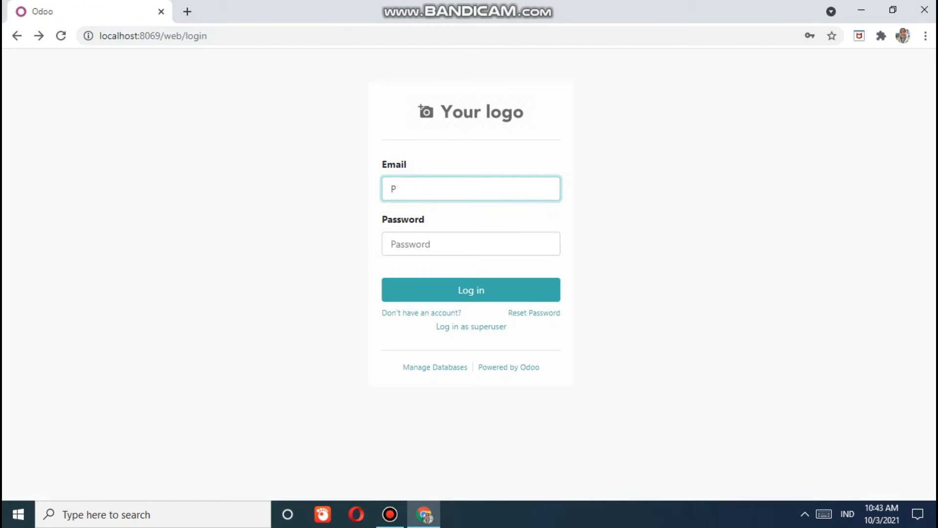
pyautogui.press('Down')
pyautogui.press('Return')
pyautogui.press('Tab')
pyautogui.write('123456789')
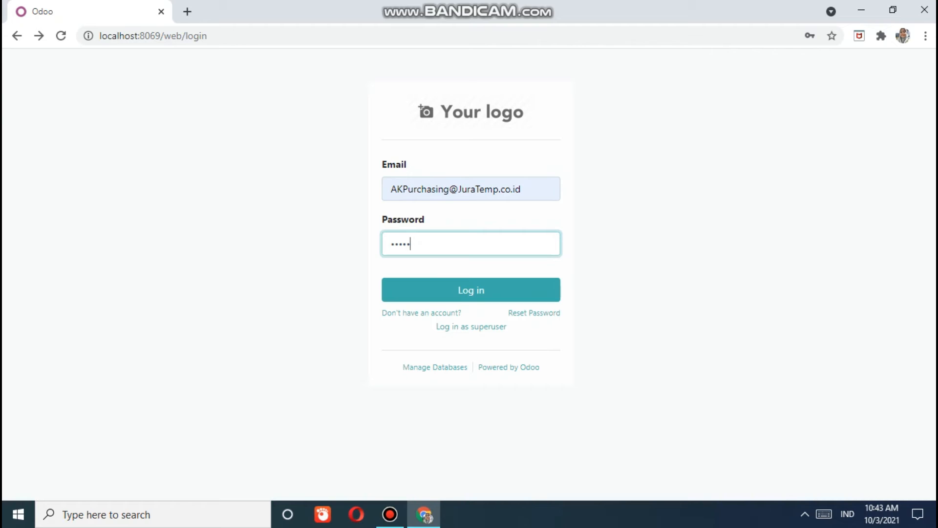
# - Log in as the purchasing user and open the Purchase app's Requests for Quotation list
pyautogui.press('Return')
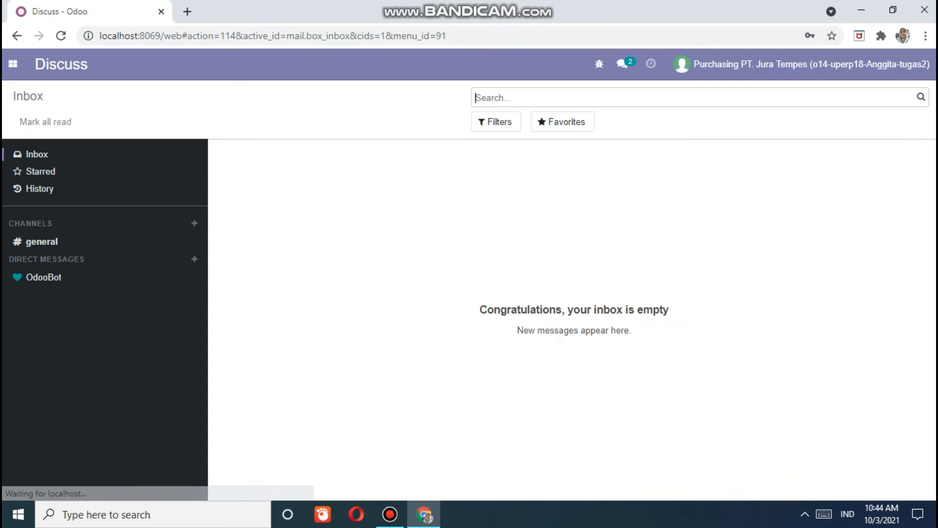
pyautogui.click(13, 63)
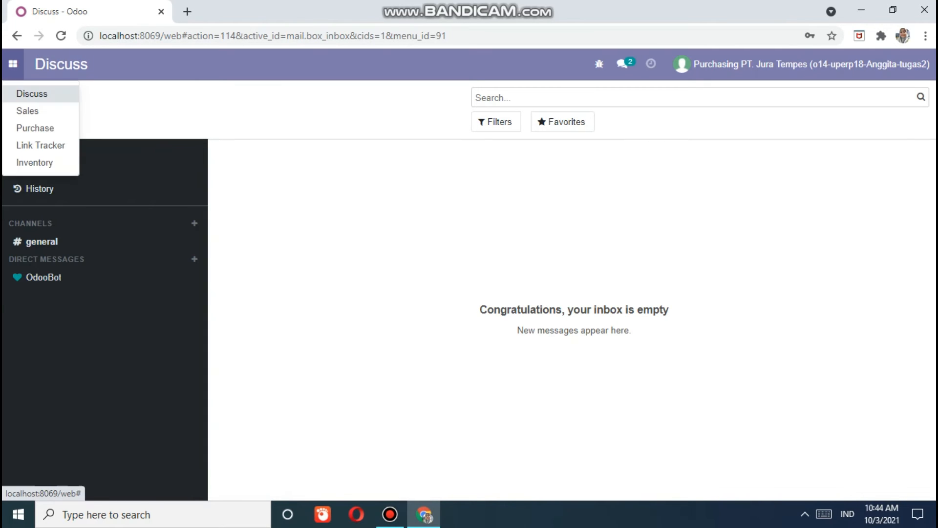
pyautogui.click(35, 127)
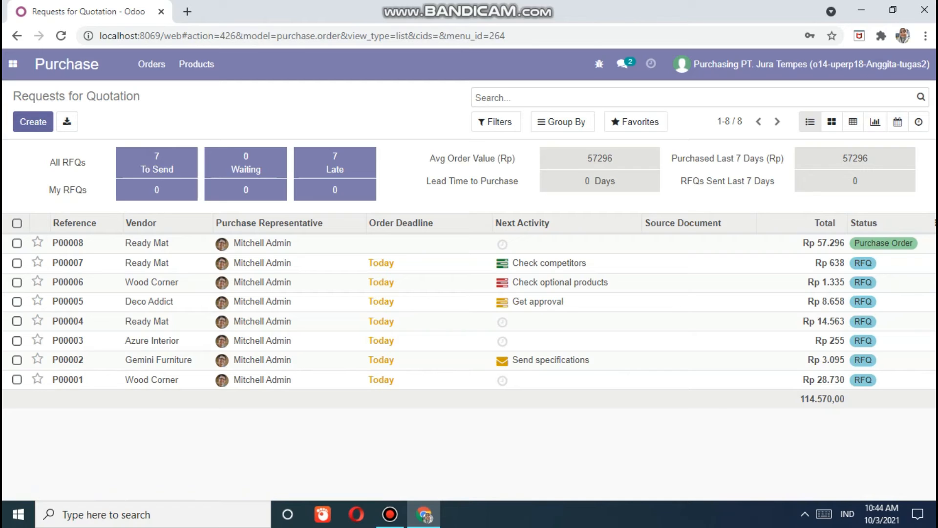
# - Create a new request for quotation with Azure Interior as vendor
pyautogui.click(33, 122)
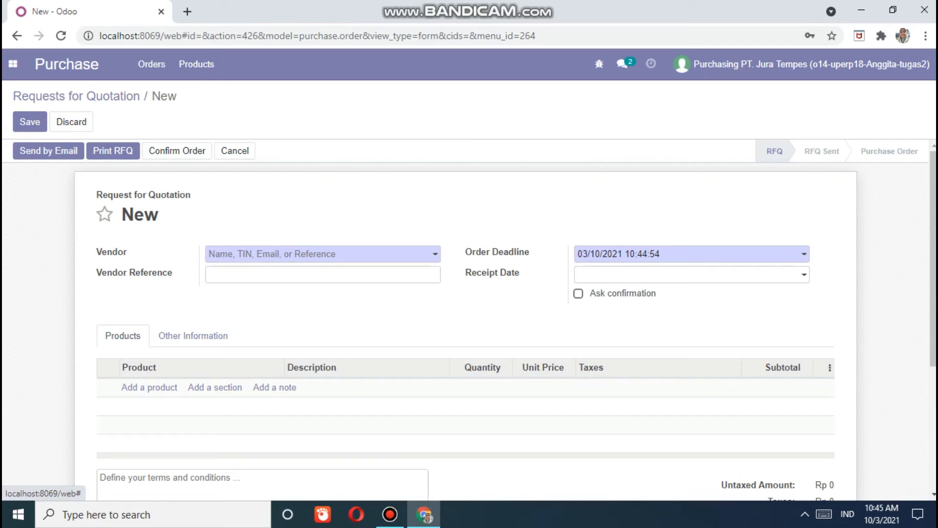
pyautogui.click(320, 254)
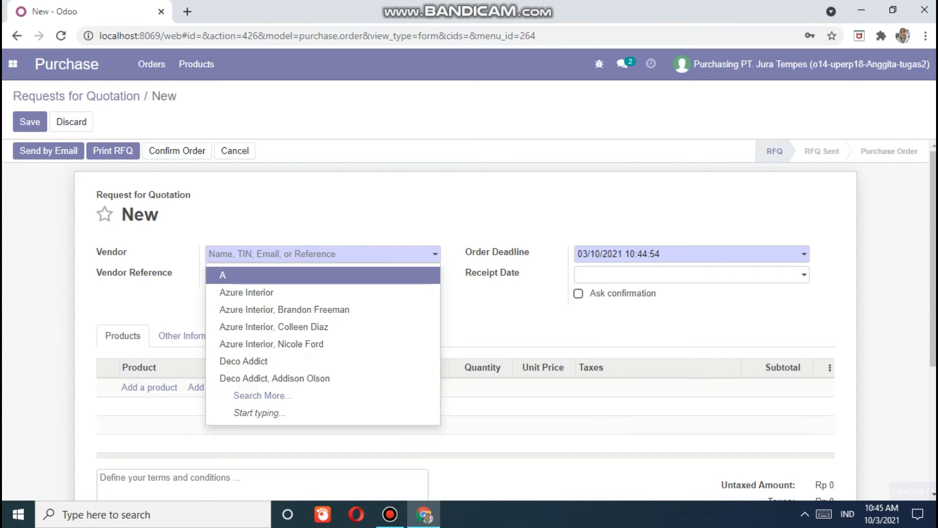
pyautogui.press('Down')
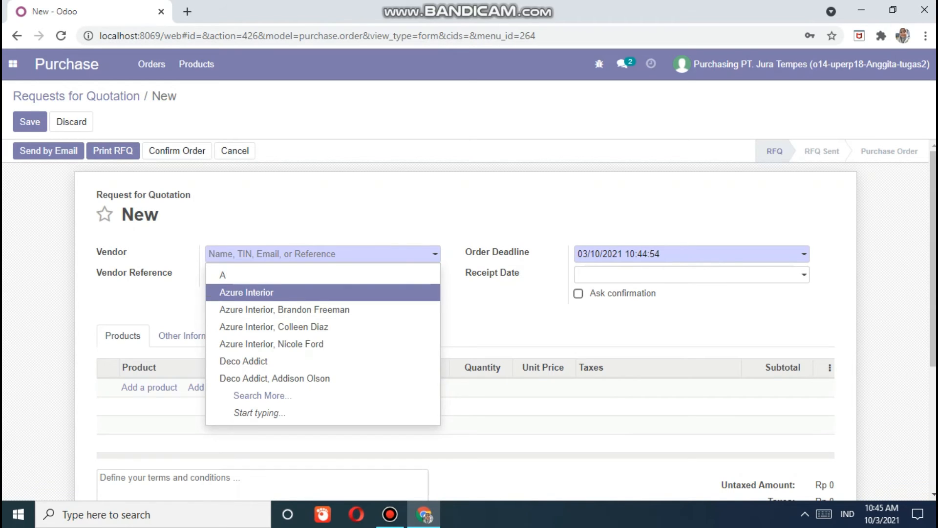
pyautogui.press('Return')
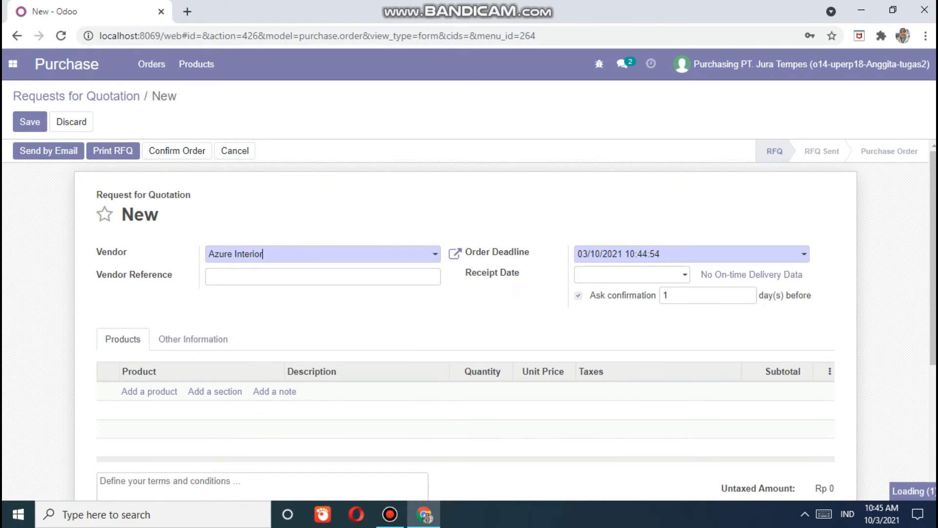
pyautogui.press('Tab')
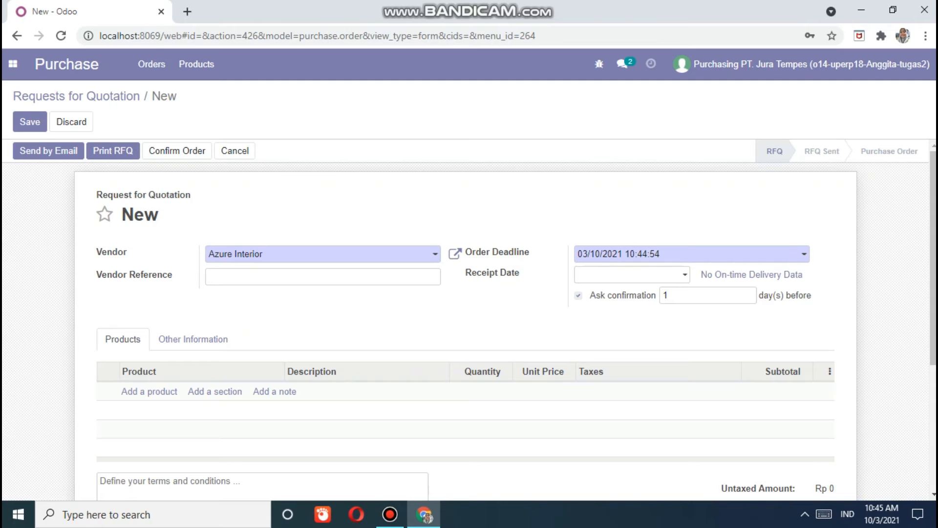
# - Discard the empty product line and set the vendor back to plain Azure Interior
pyautogui.click(150, 391)
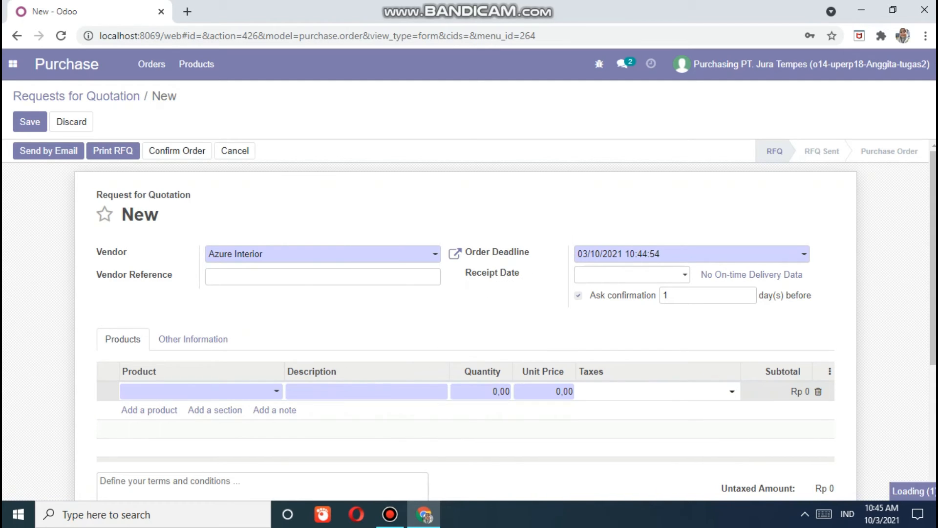
pyautogui.press('Up')
pyautogui.press('Up')
pyautogui.press('Up')
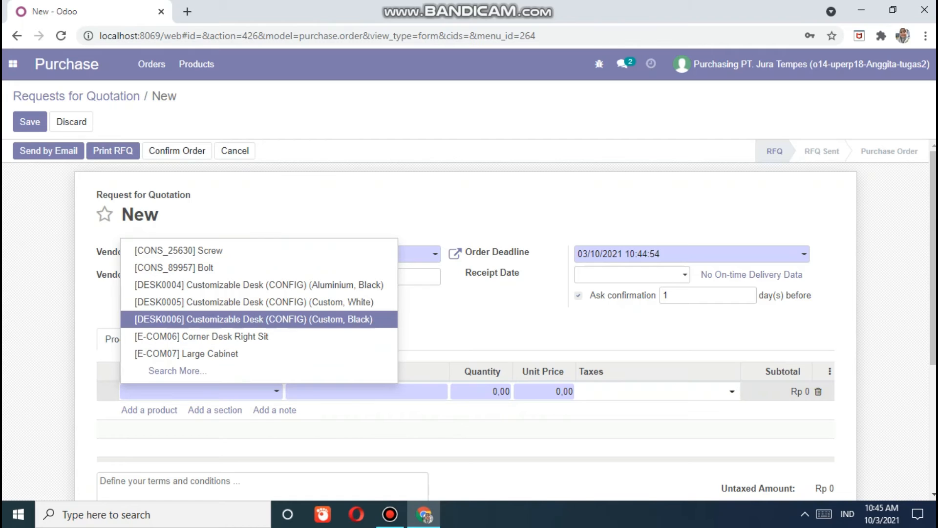
pyautogui.press('Up')
pyautogui.press('Up')
pyautogui.press('Up')
pyautogui.press('Up')
pyautogui.press('Down')
pyautogui.press('Down')
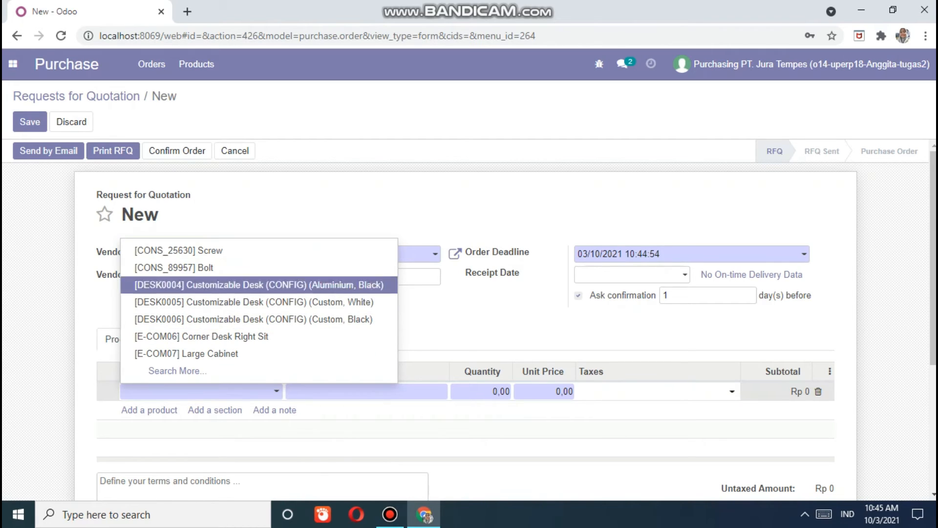
pyautogui.press('Down')
pyautogui.press('Down')
pyautogui.press('Down')
pyautogui.press('Down')
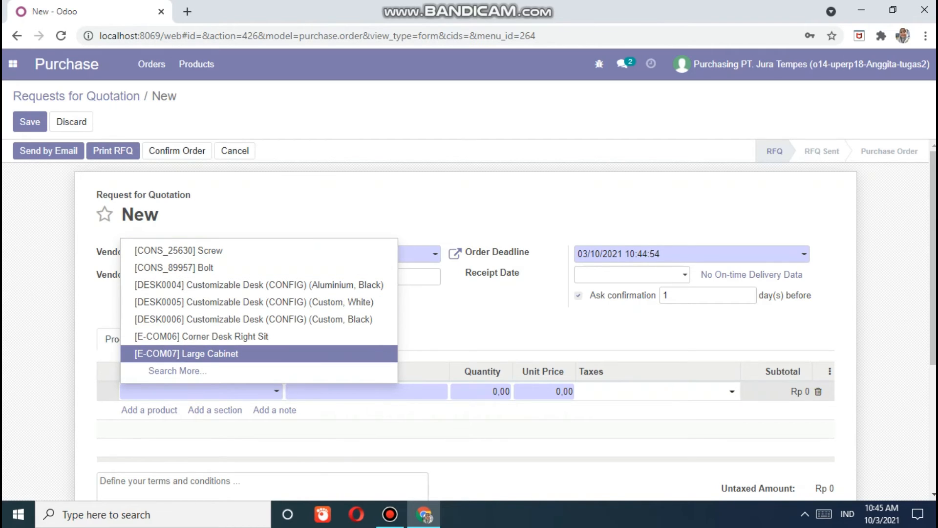
pyautogui.press('Up')
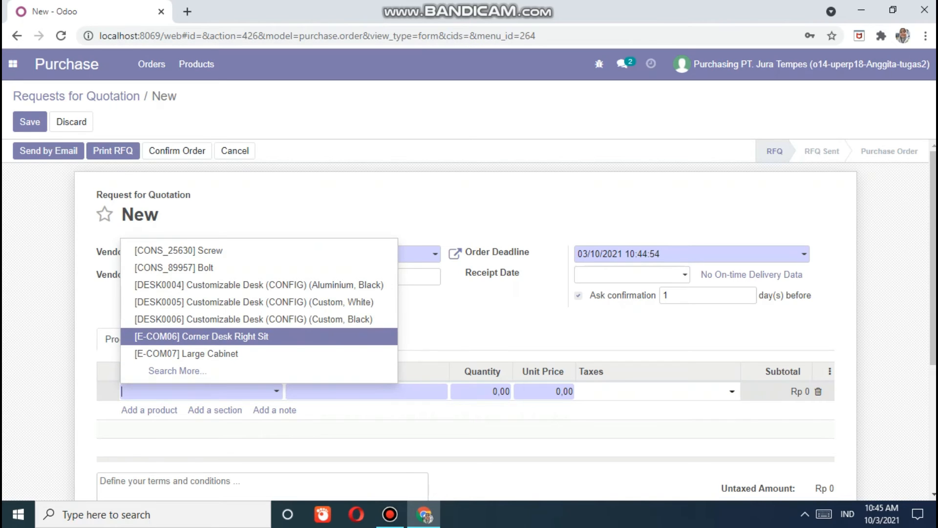
pyautogui.press('Escape')
pyautogui.click(322, 253)
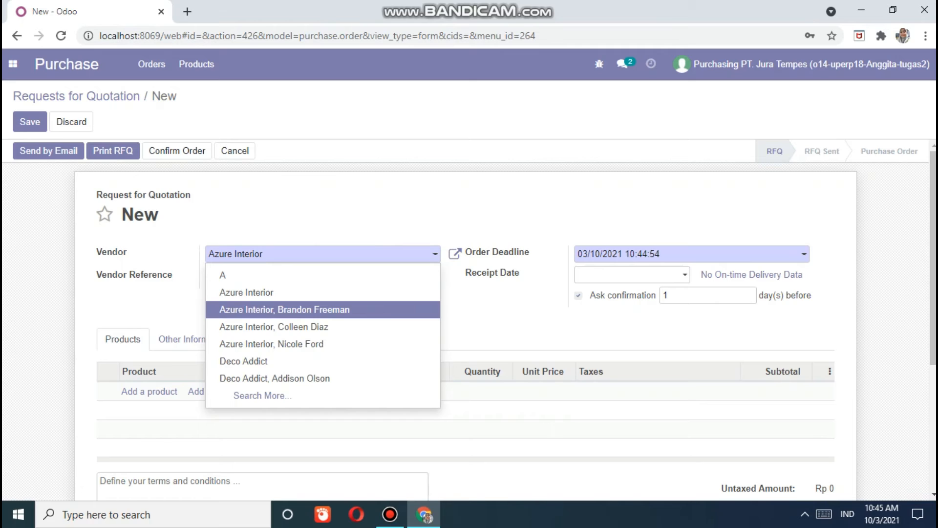
pyautogui.press('Return')
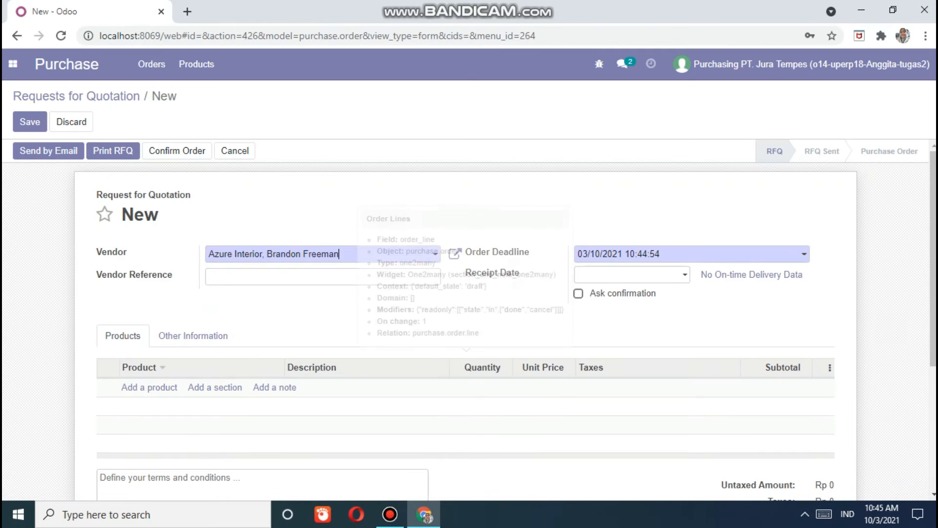
pyautogui.click(149, 388)
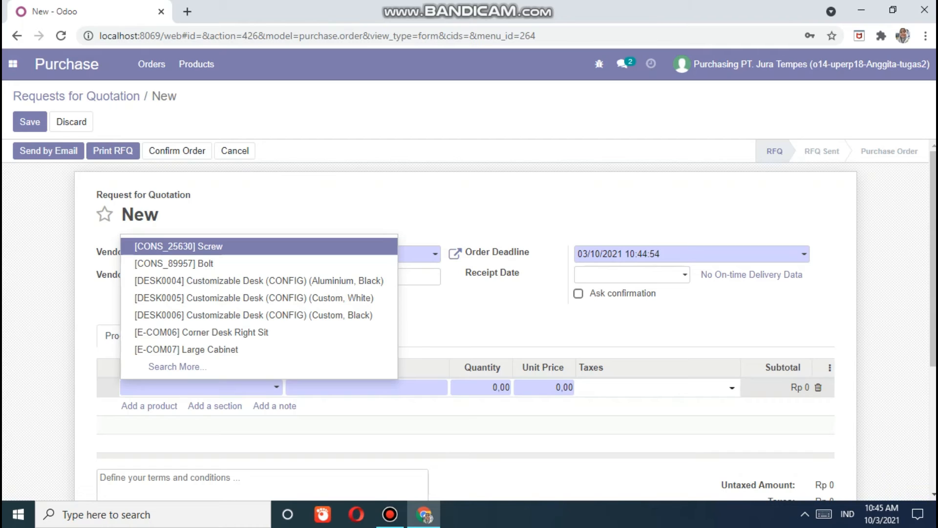
pyautogui.press('Escape')
pyautogui.click(367, 254)
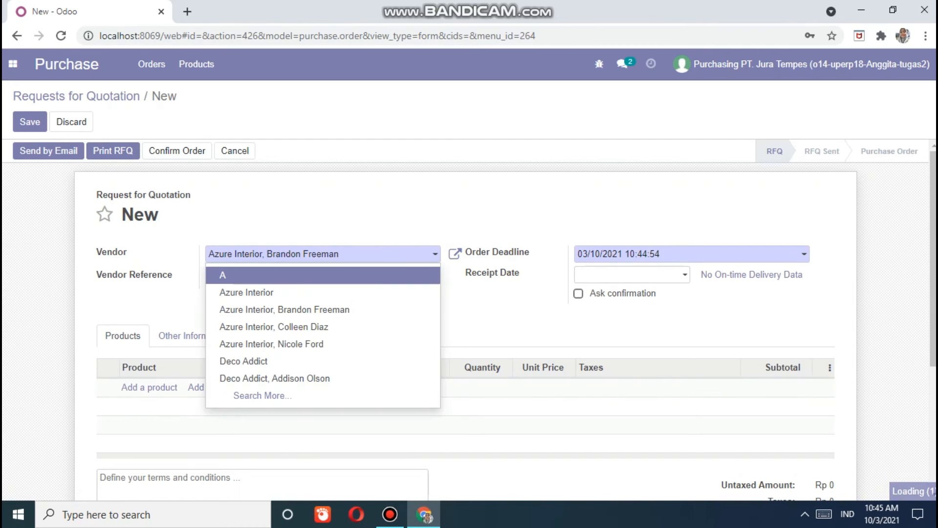
pyautogui.click(246, 292)
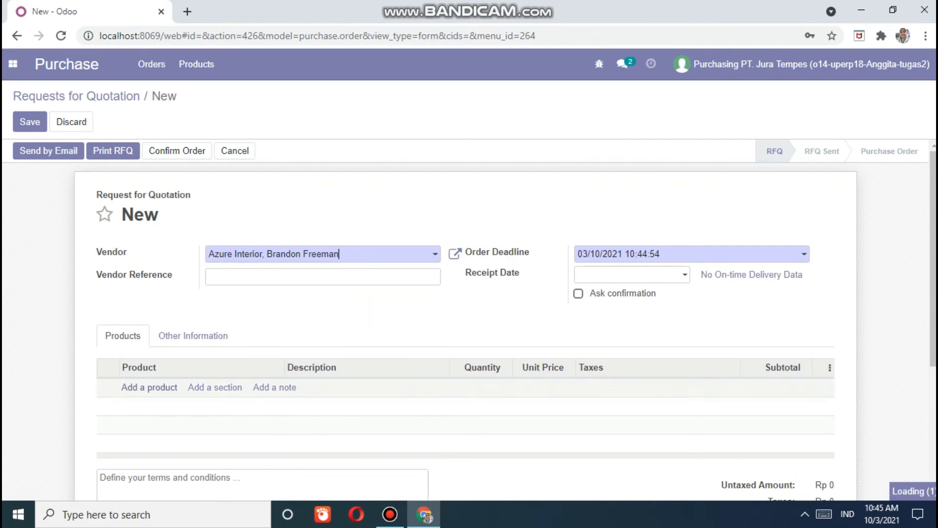
# - Add [AK] Acoustic Bloc Screens and [AK] Flipover lines to the quotation
pyautogui.click(150, 391)
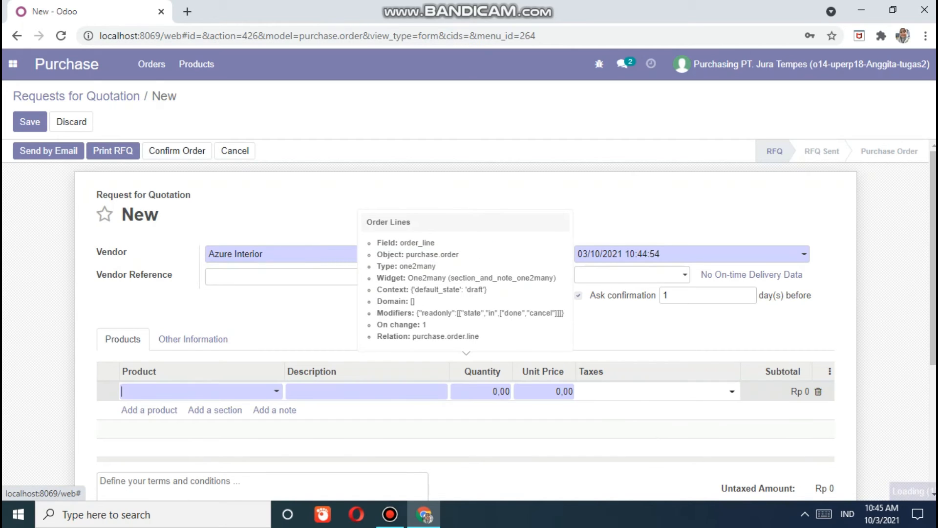
pyautogui.write('ak')
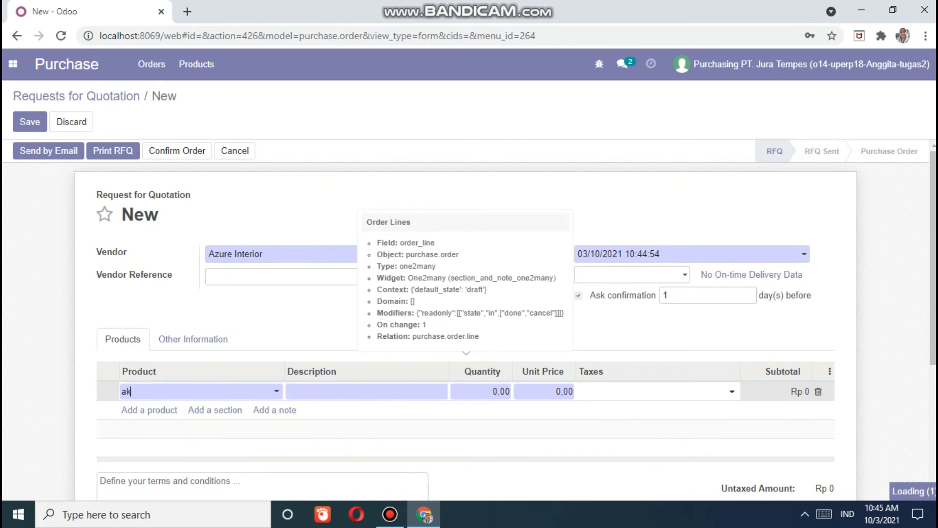
pyautogui.press('Down')
pyautogui.press('Up')
pyautogui.press('Return')
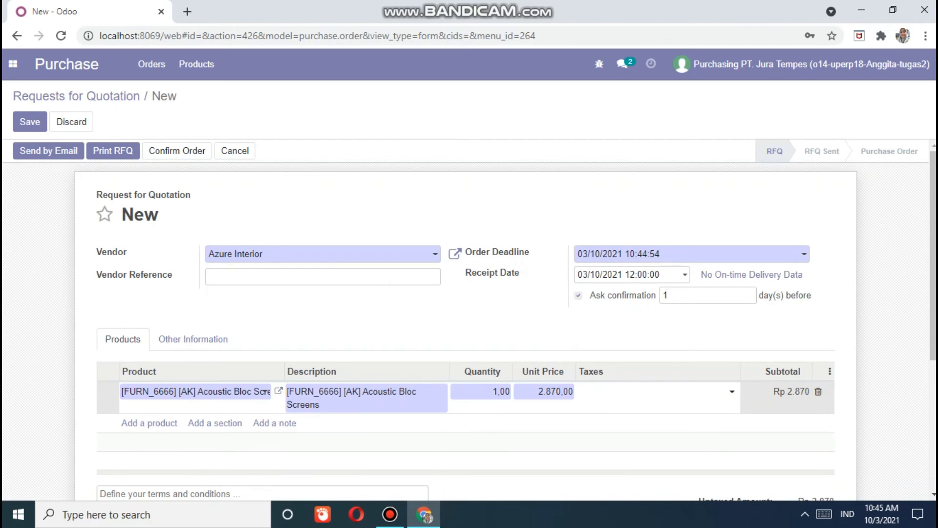
pyautogui.click(149, 422)
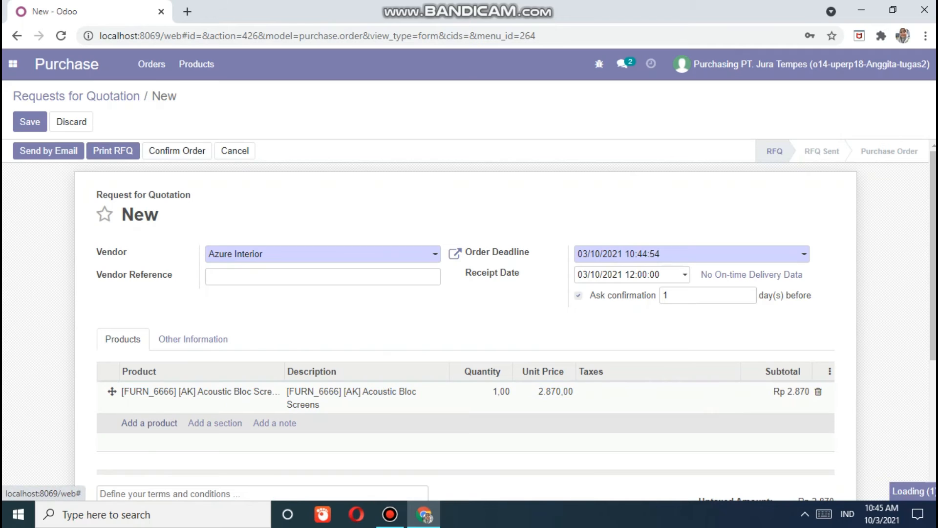
pyautogui.write('ak')
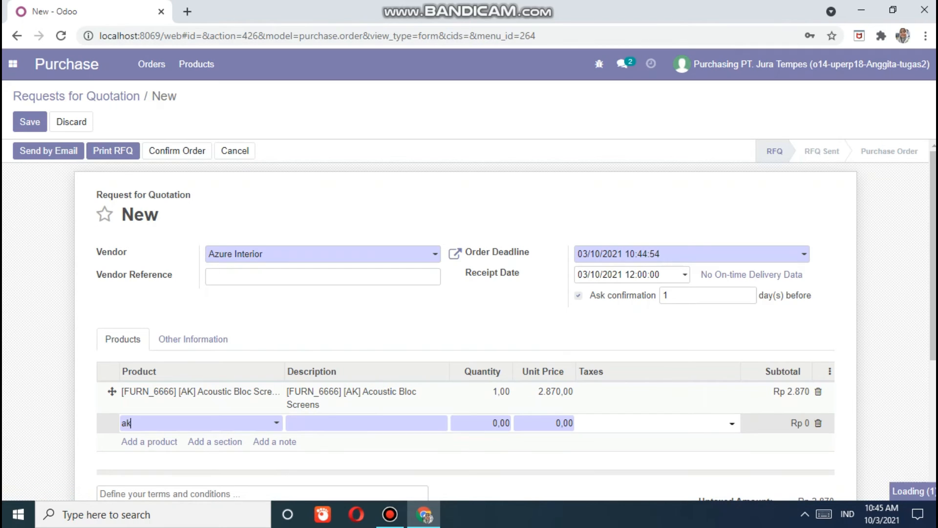
pyautogui.click(215, 461)
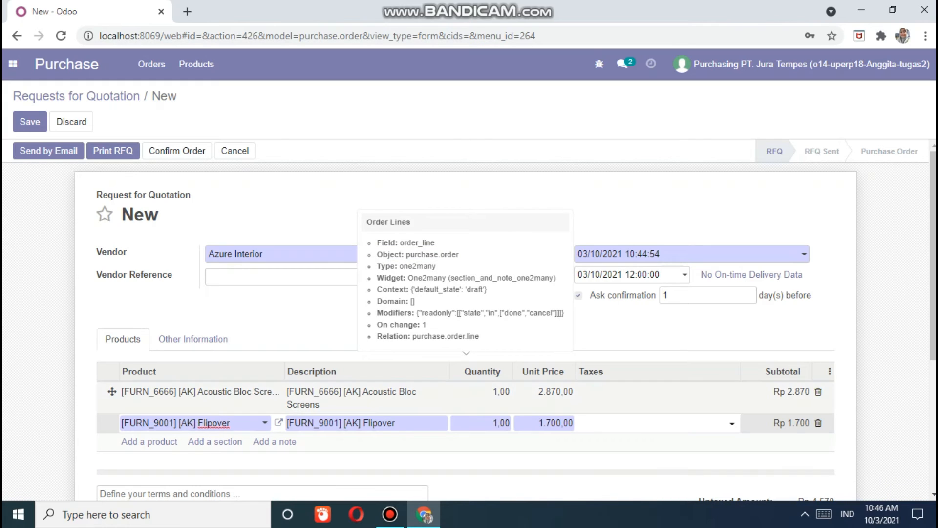
# - Set the quantities to 2 for Acoustic Bloc Screens and 3 for Flipover
pyautogui.click(497, 392)
pyautogui.click(497, 392)
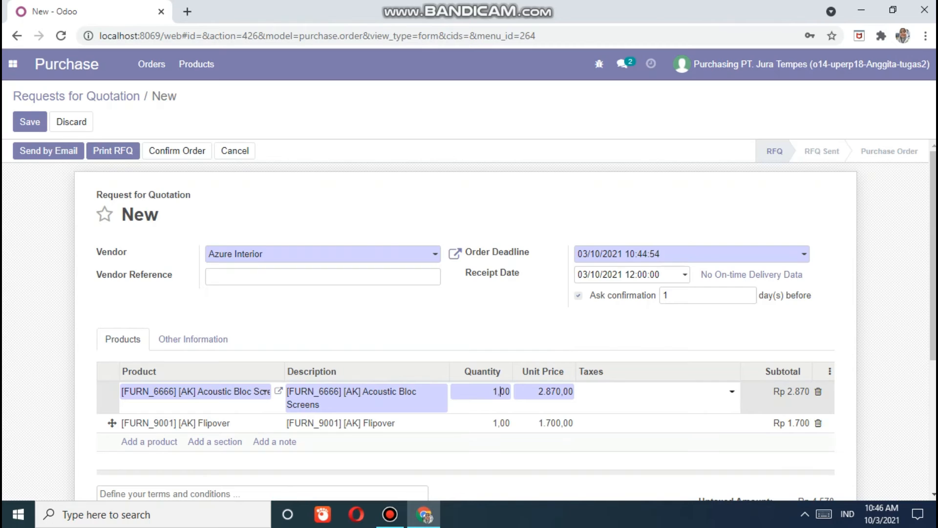
pyautogui.press('BackSpace')
pyautogui.write('2')
pyautogui.click(499, 423)
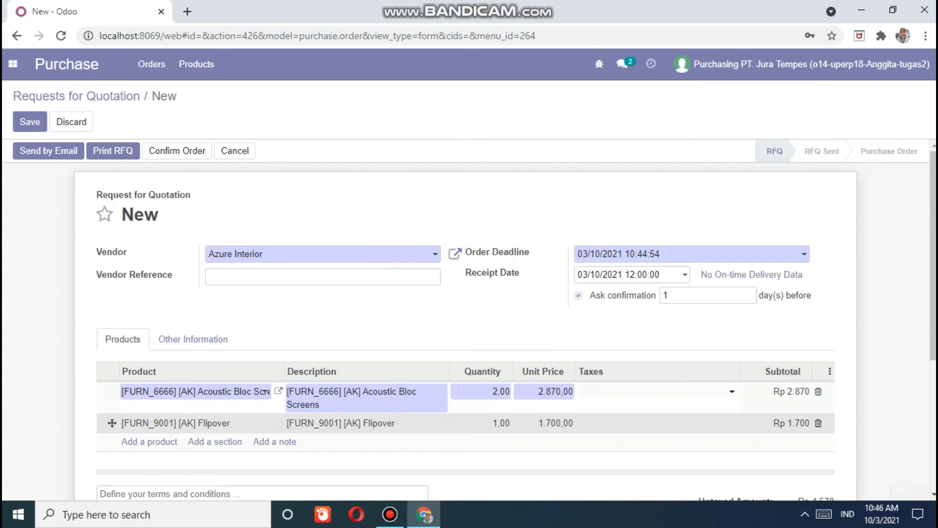
pyautogui.click(501, 424)
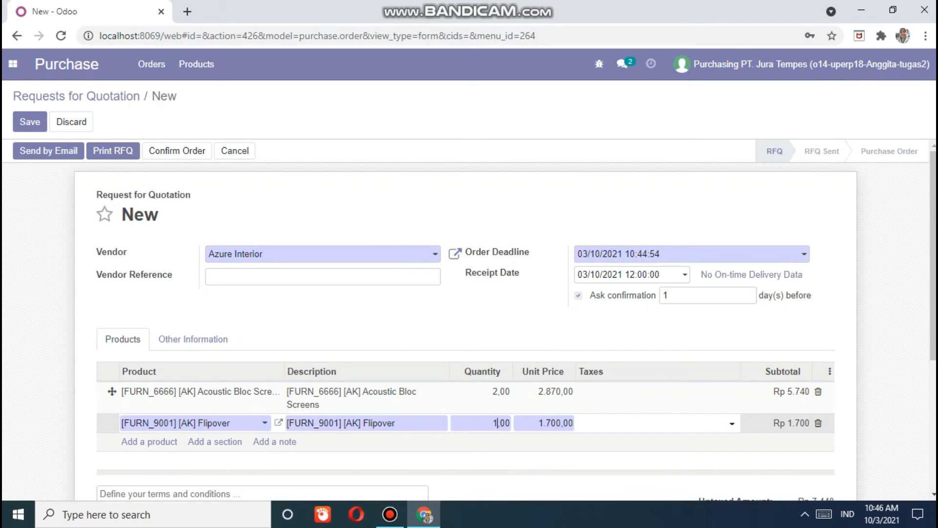
pyautogui.write('3')
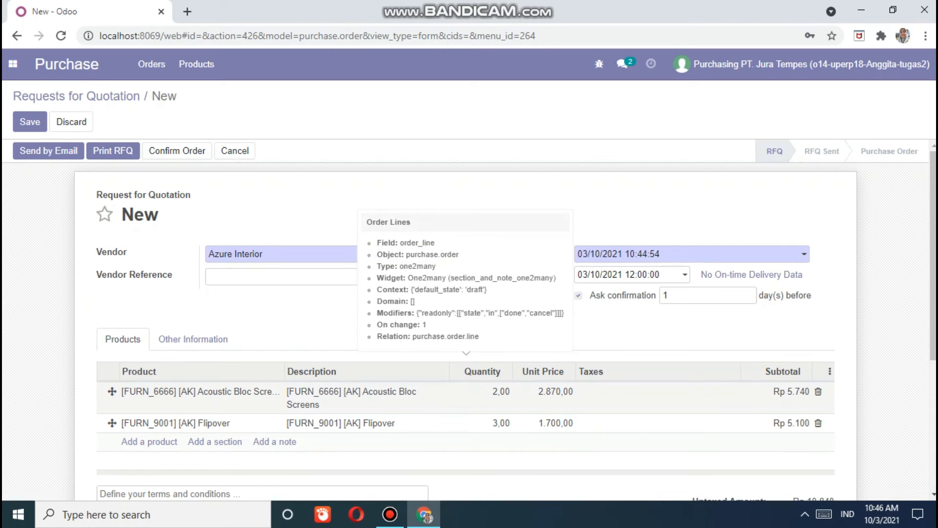
pyautogui.scroll(-3, 469, 318)
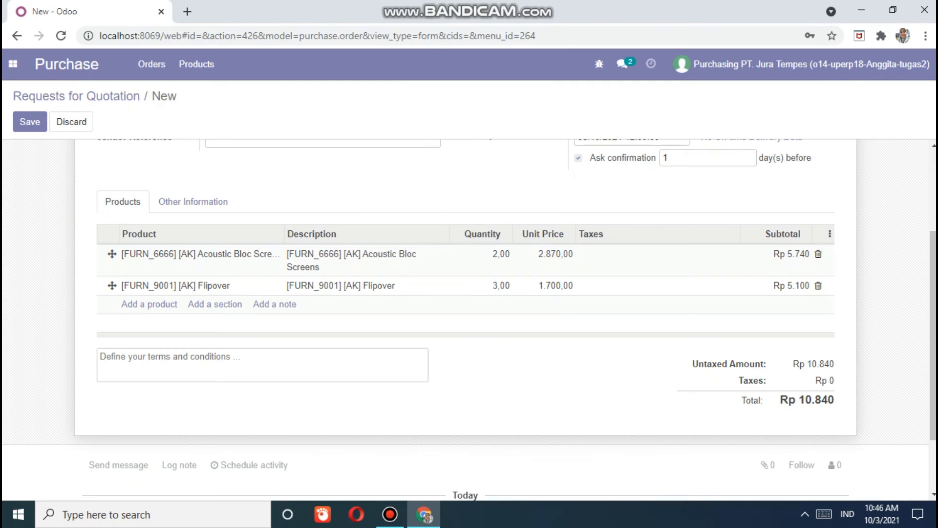
pyautogui.scroll(3, 470, 317)
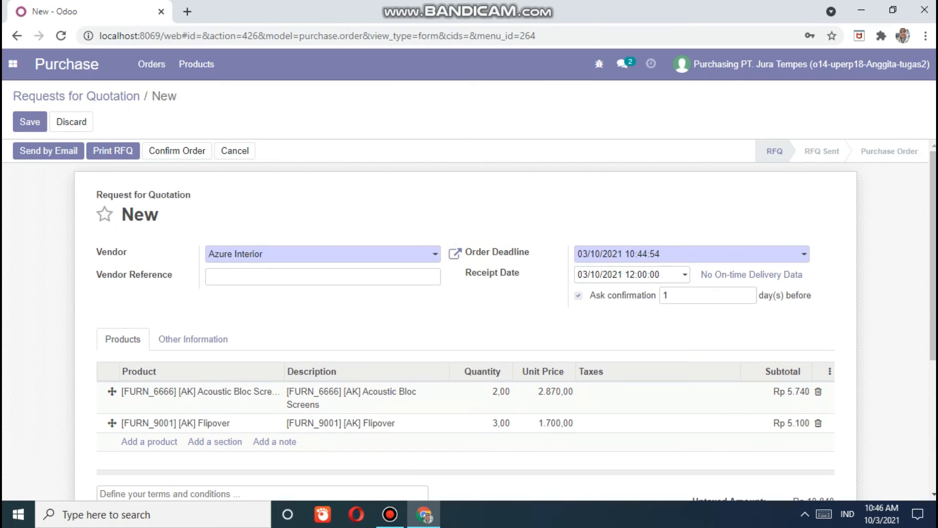
# - Set the quotation's Order Deadline to 03/10/2021 19:44:54 in the date picker
pyautogui.click(659, 254)
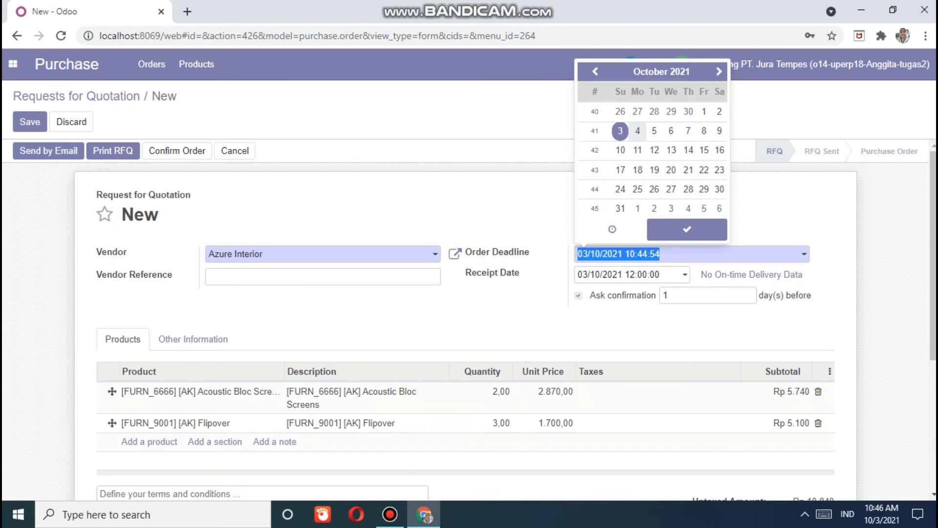
pyautogui.click(637, 130)
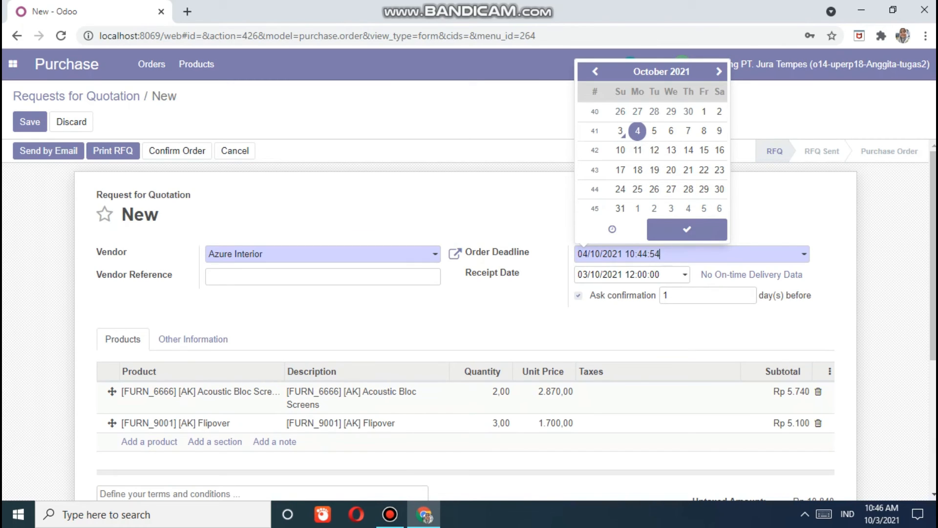
pyautogui.click(621, 131)
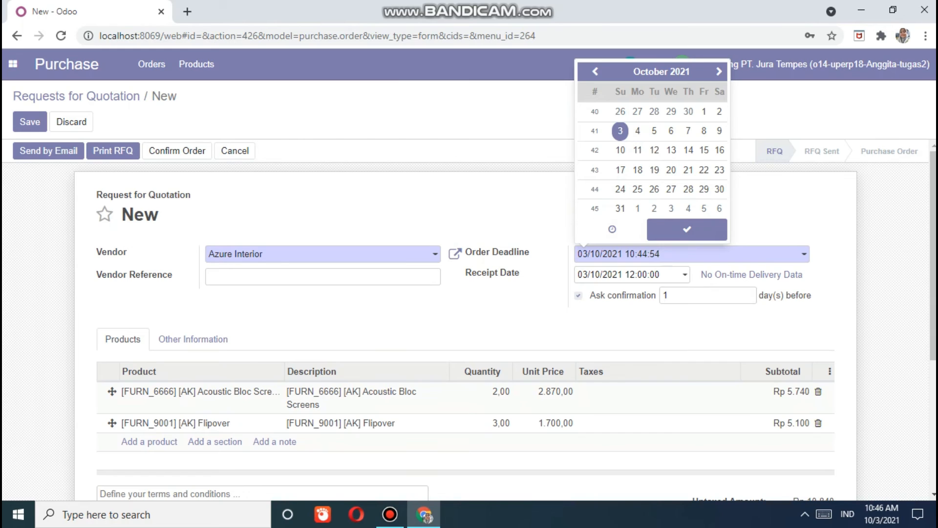
pyautogui.click(635, 254)
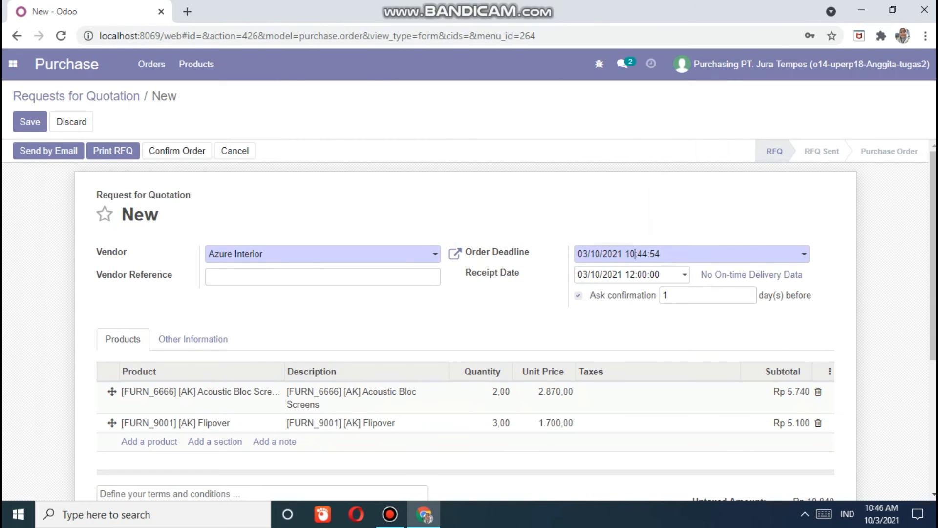
pyautogui.click(635, 254)
pyautogui.press('BackSpace')
pyautogui.click(672, 254)
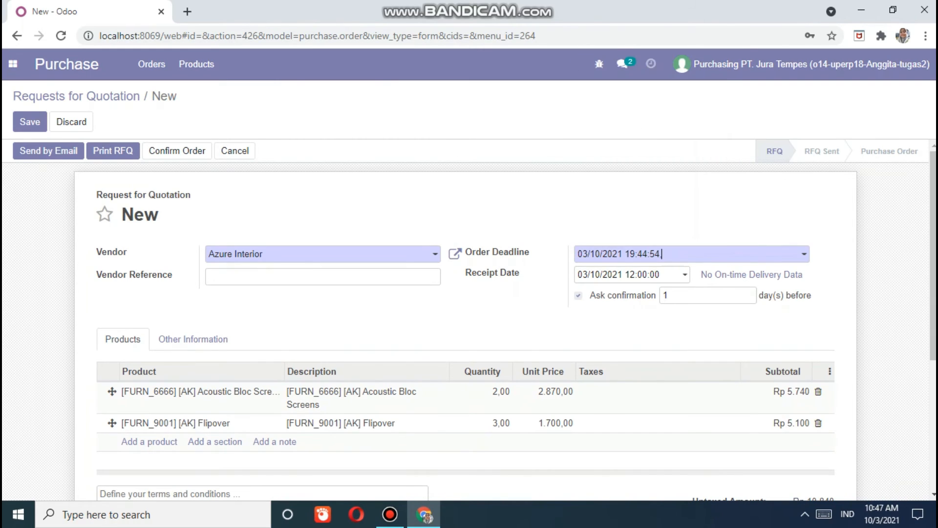
pyautogui.click(673, 254)
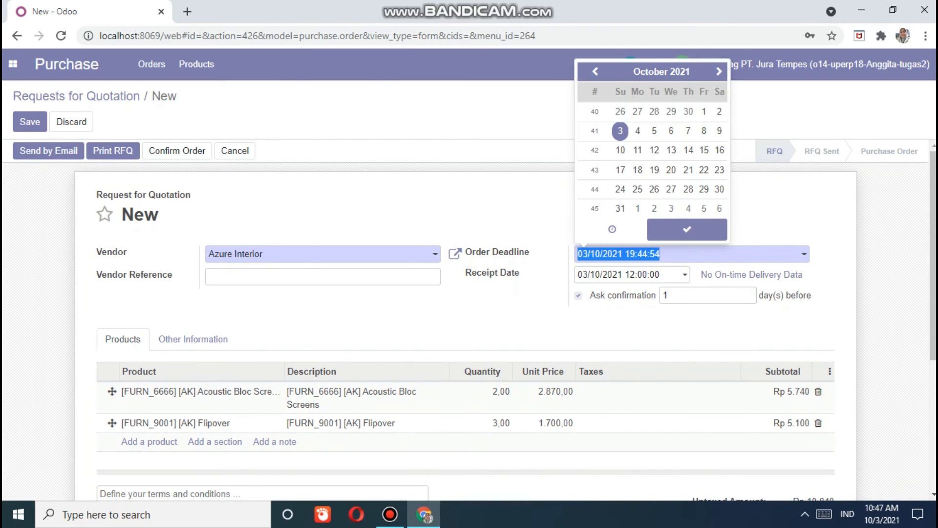
pyautogui.click(637, 130)
pyautogui.click(687, 229)
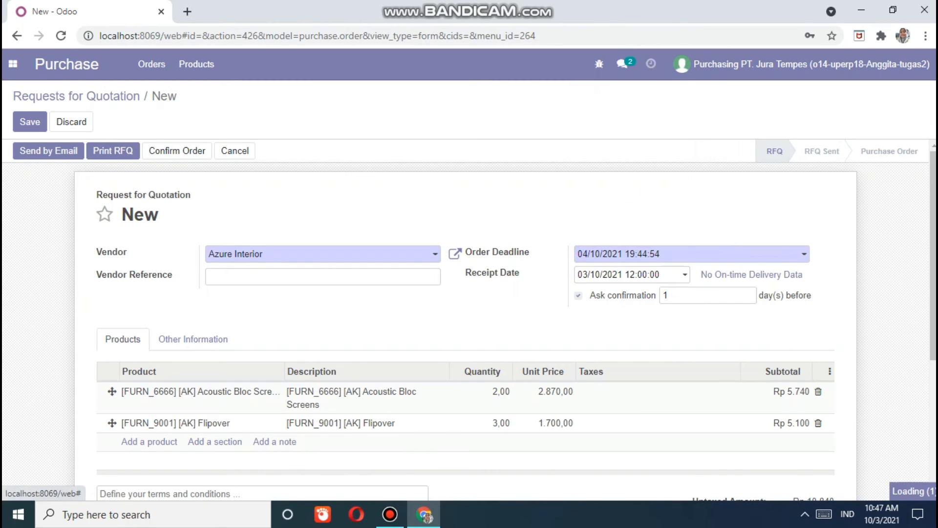
pyautogui.click(680, 254)
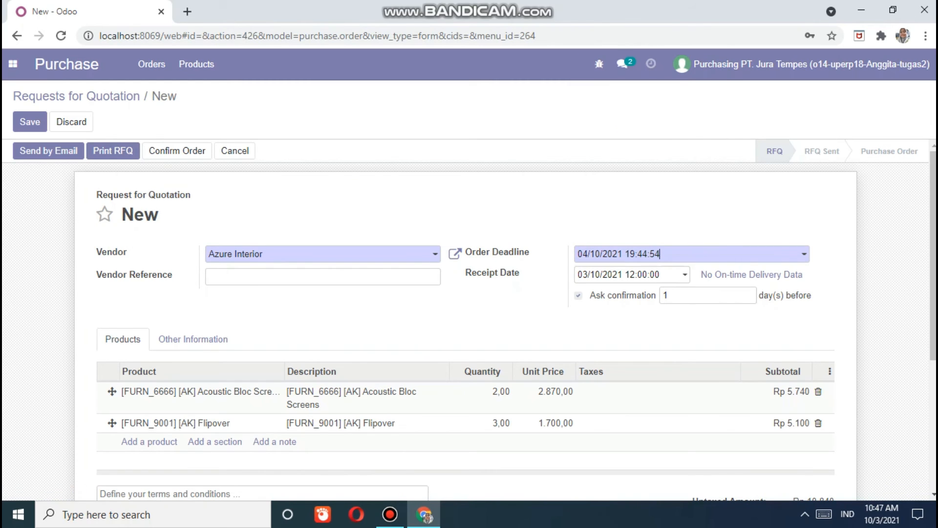
pyautogui.click(620, 131)
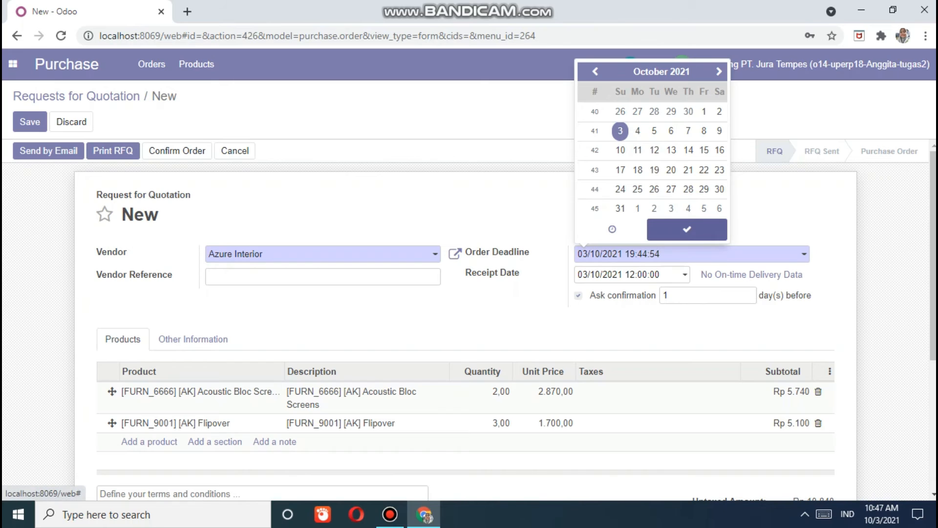
pyautogui.click(687, 229)
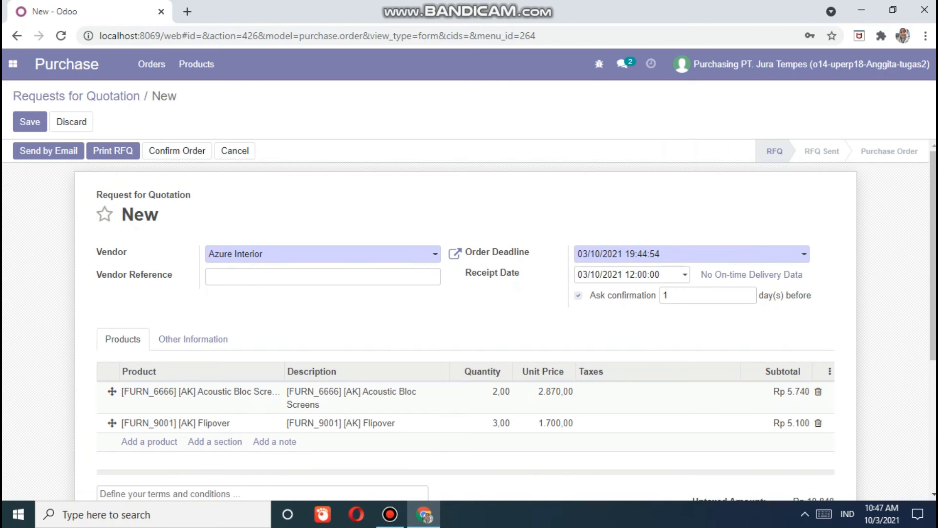
pyautogui.scroll(-3, 469, 320)
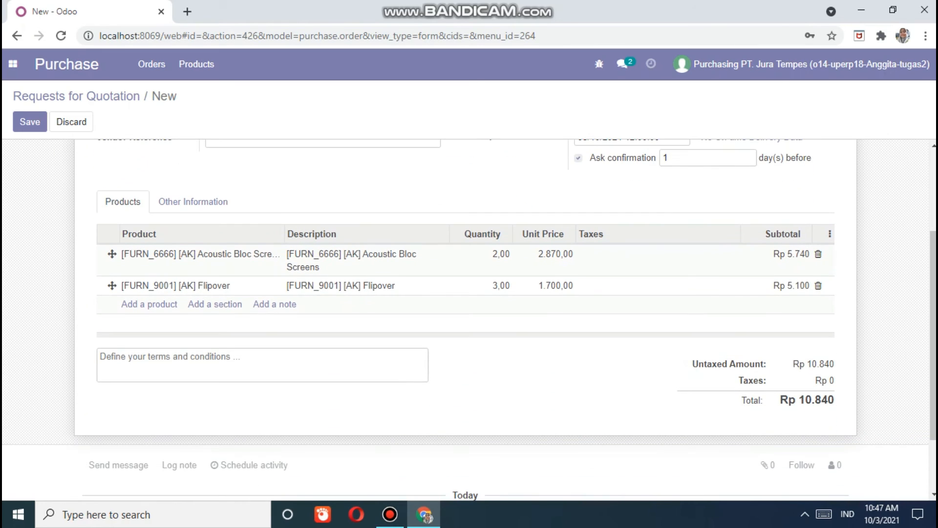
# - Save the Azure Interior quotation as P00009, totalling Rp 10.840
pyautogui.scroll(-1, 489, 254)
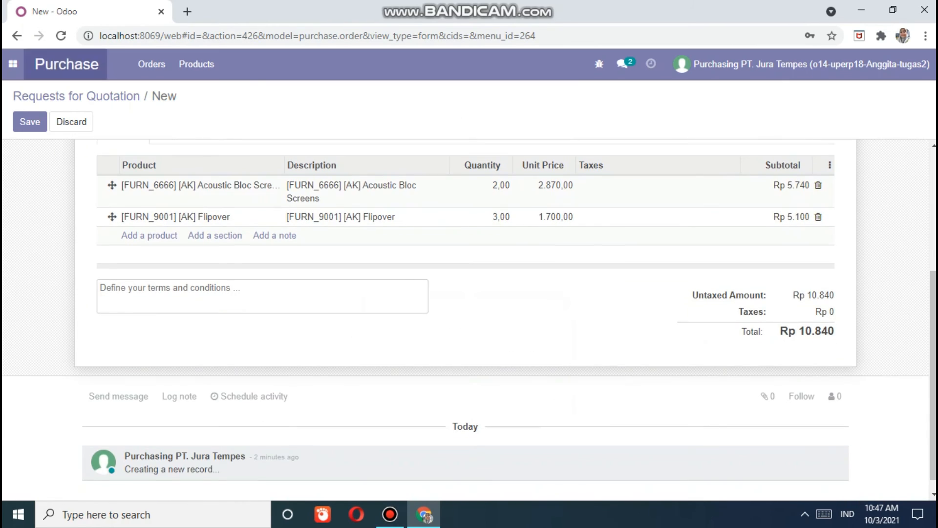
pyautogui.click(30, 121)
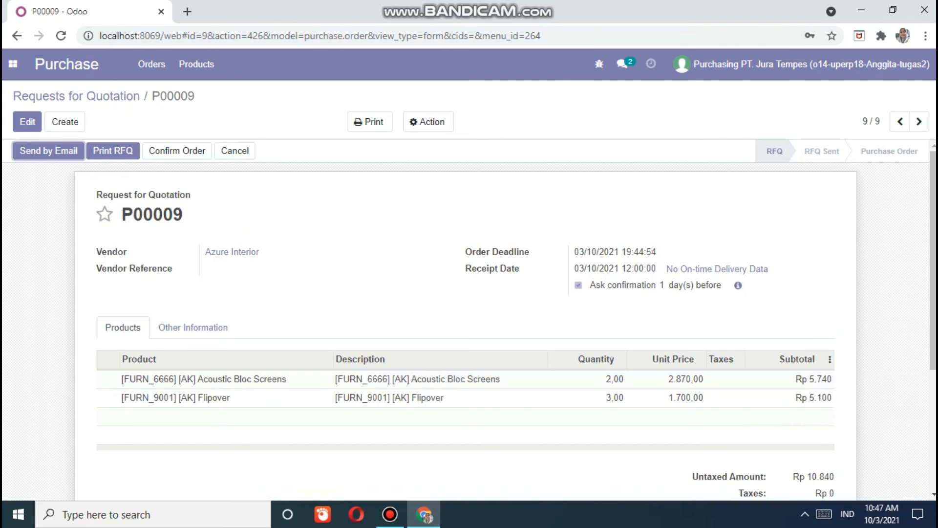
pyautogui.scroll(-2, 470, 318)
pyautogui.scroll(2, 469, 318)
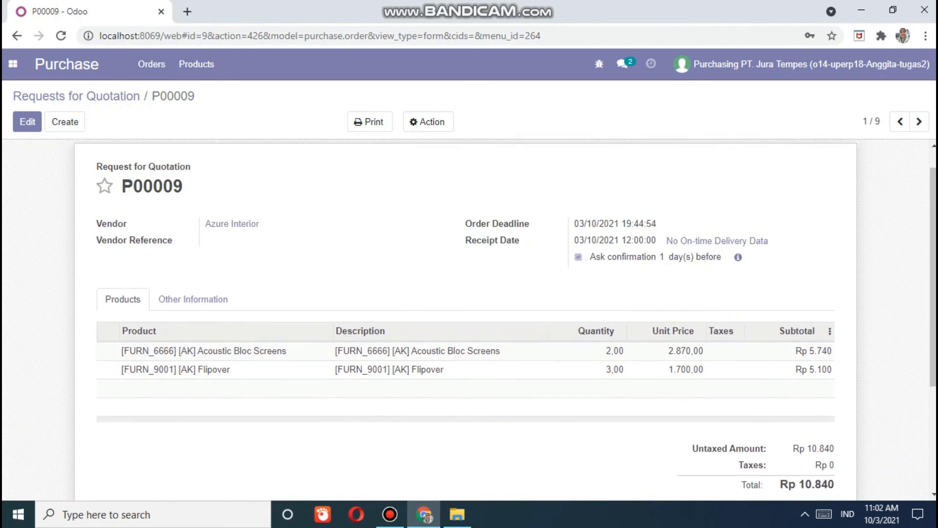
# - Confirm P00009 as a purchase order and mark its receipt date as confirmed by the vendor
pyautogui.scroll(1, 466, 320)
pyautogui.click(177, 151)
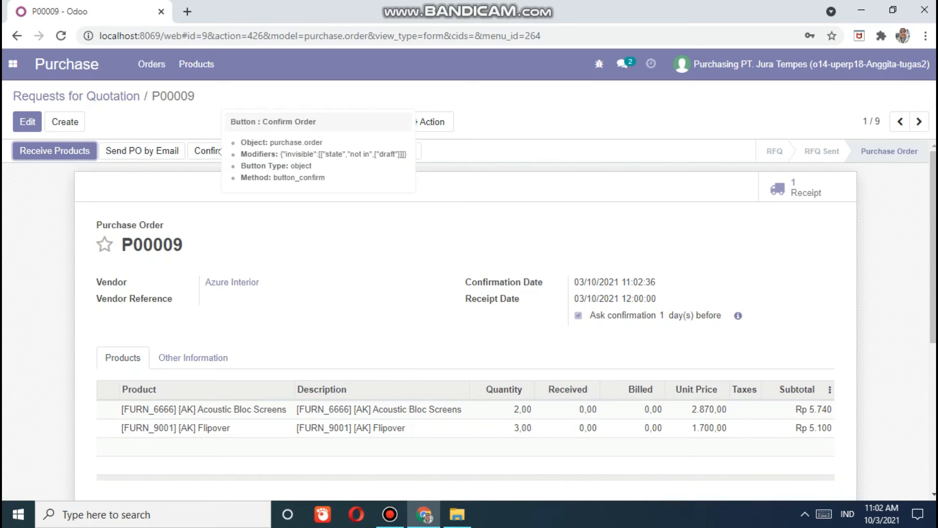
pyautogui.scroll(-1, 457, 319)
pyautogui.scroll(1, 457, 318)
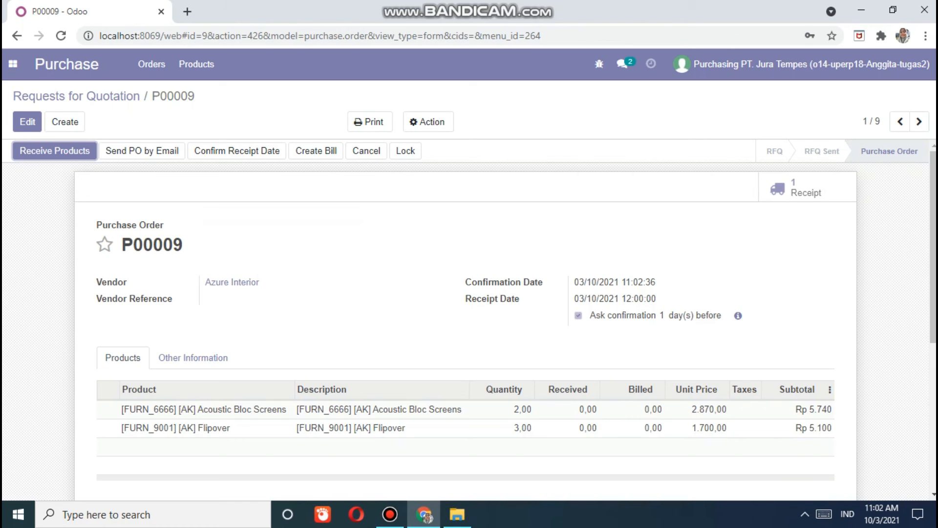
pyautogui.scroll(-4, 469, 320)
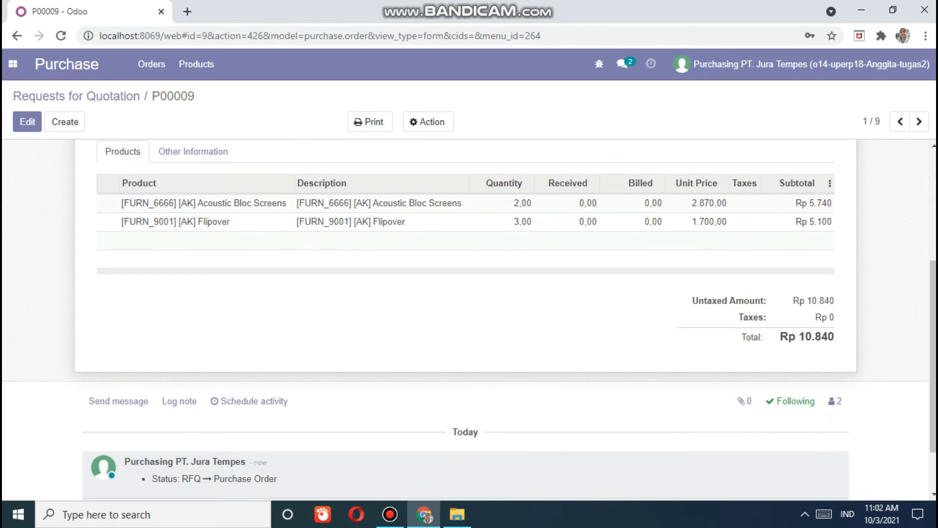
pyautogui.scroll(-1, 469, 320)
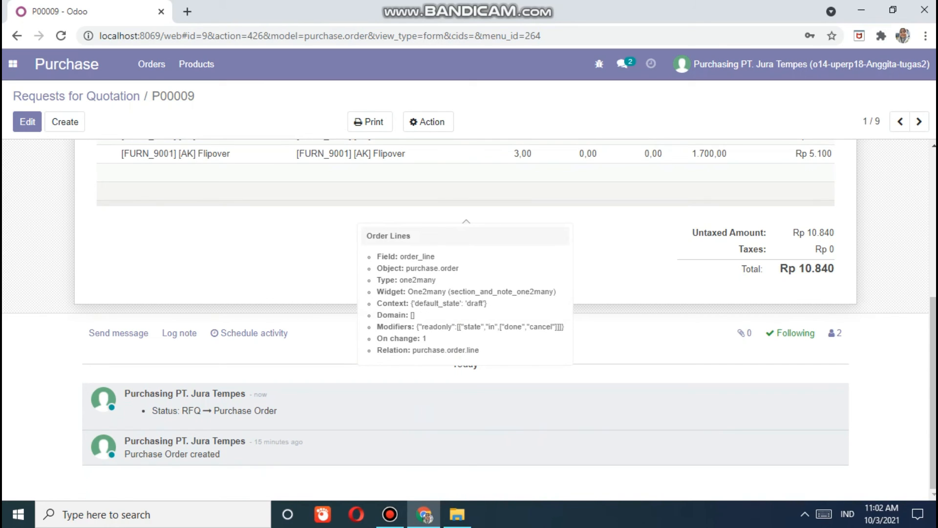
pyautogui.scroll(6, 469, 293)
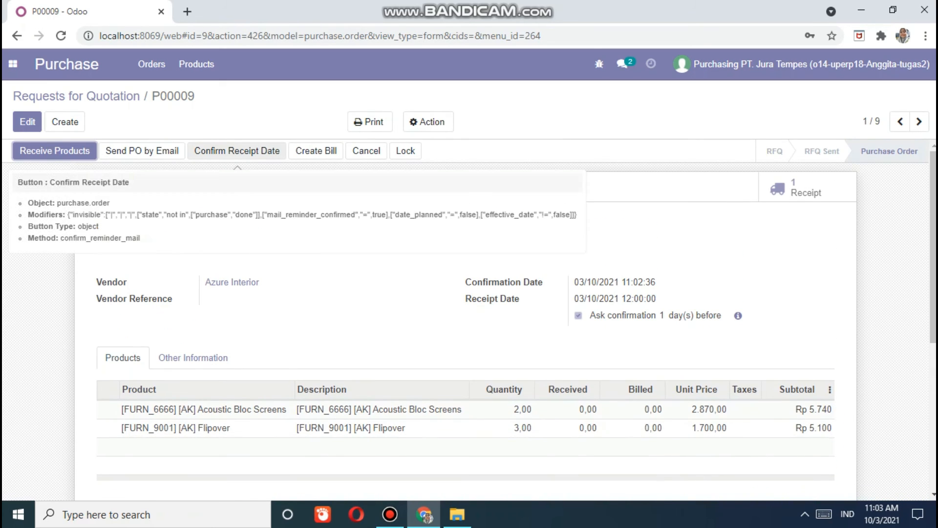
pyautogui.click(237, 150)
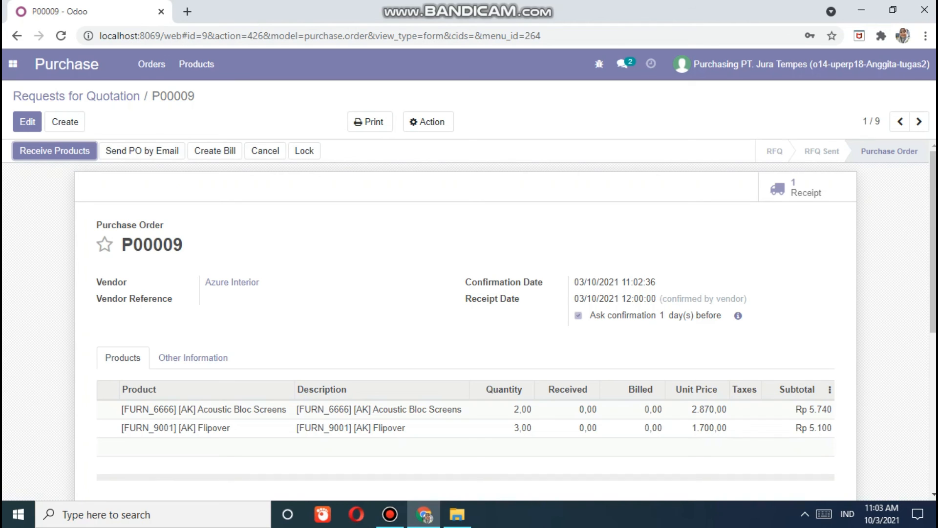
pyautogui.click(370, 122)
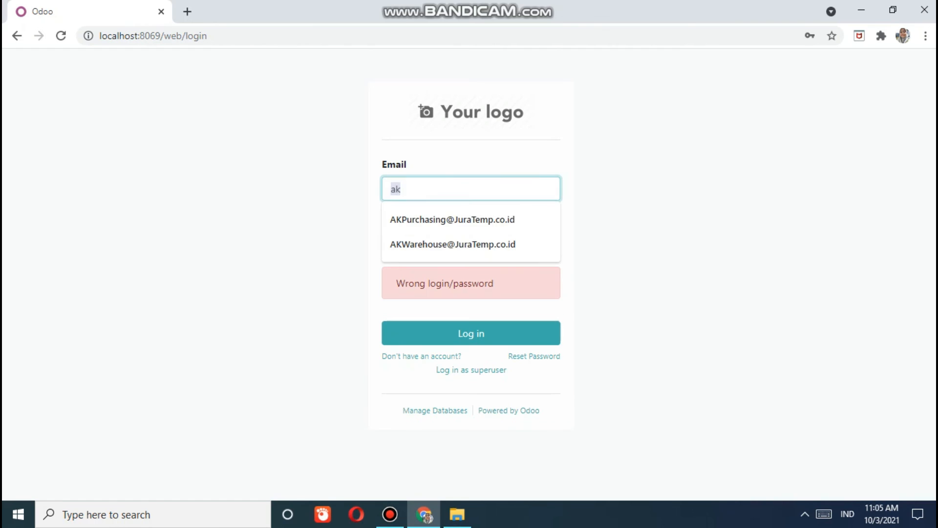
# - Enter the warehouse user's e-mail and password and submit the login
pyautogui.press('Down')
pyautogui.press('Down')
pyautogui.press('Tab')
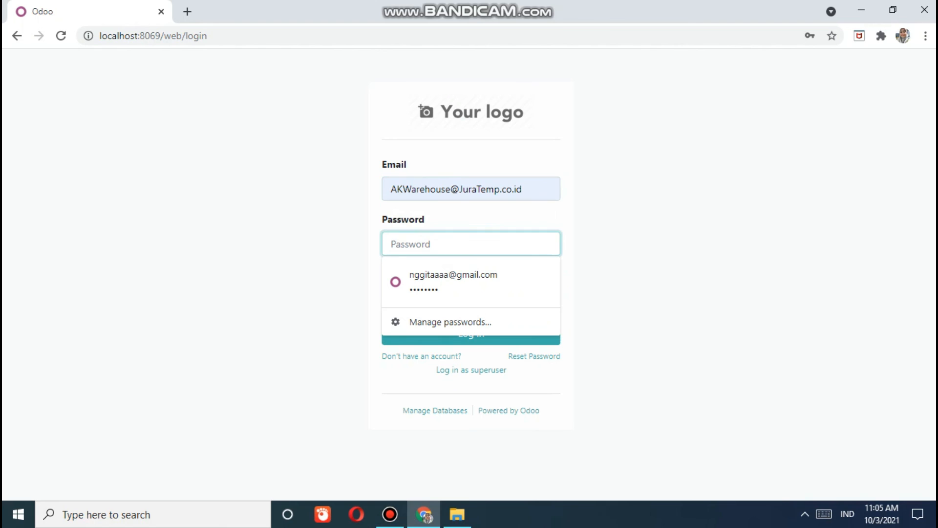
pyautogui.write('***********')
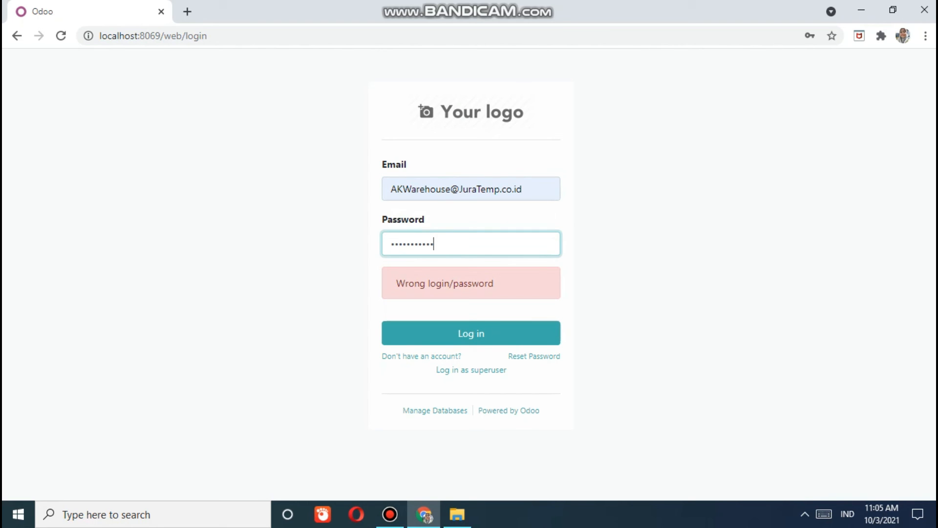
pyautogui.write('*************************')
pyautogui.hotkey('ctrl', 'a')
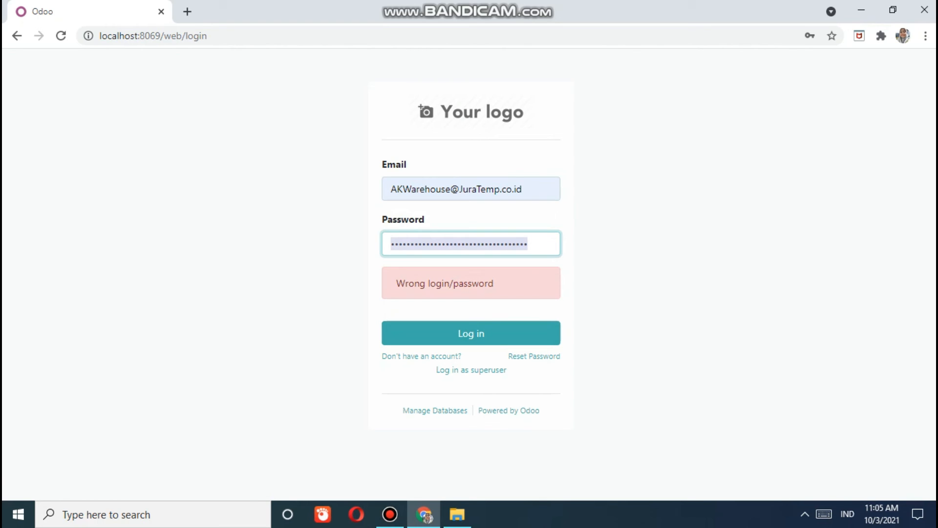
pyautogui.press('BackSpace')
pyautogui.write('************')
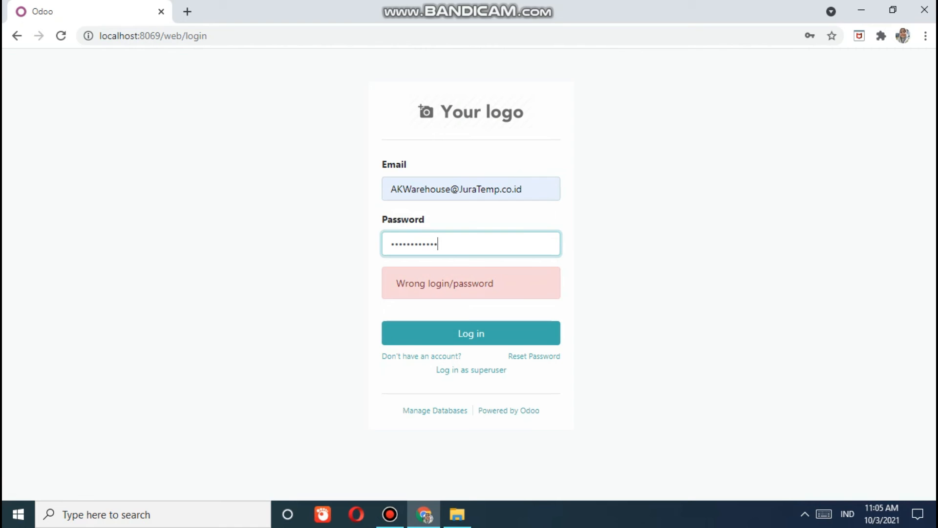
pyautogui.hotkey('ctrl', 'a')
pyautogui.press('BackSpace')
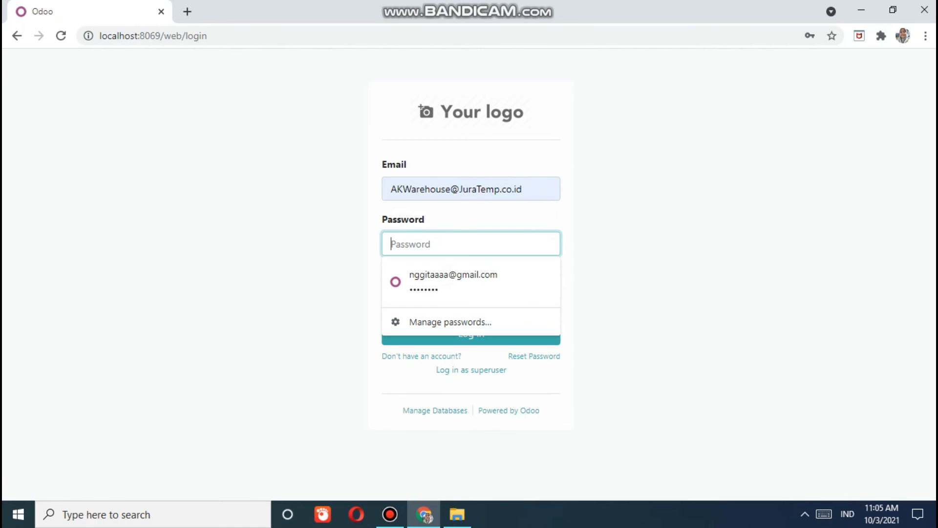
pyautogui.write('*')
pyautogui.press('BackSpace')
pyautogui.write('*******')
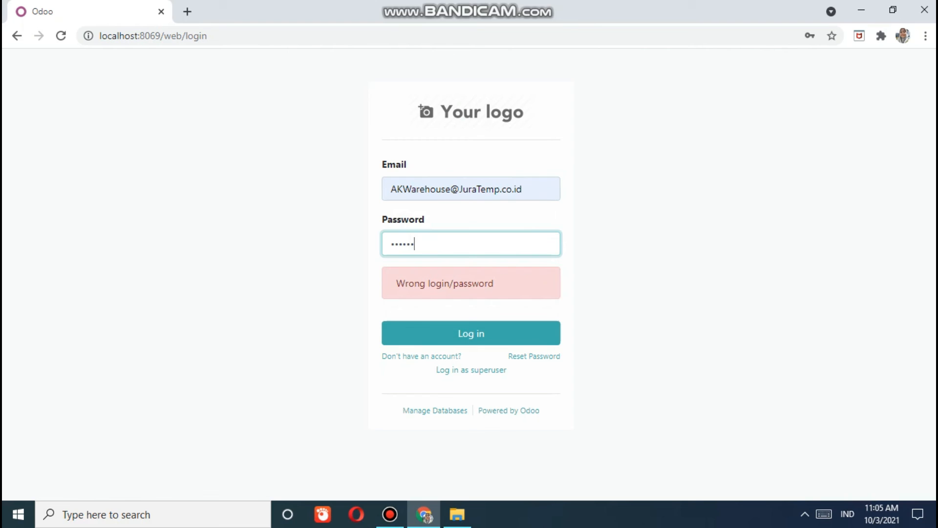
pyautogui.write('****')
pyautogui.press('Return')
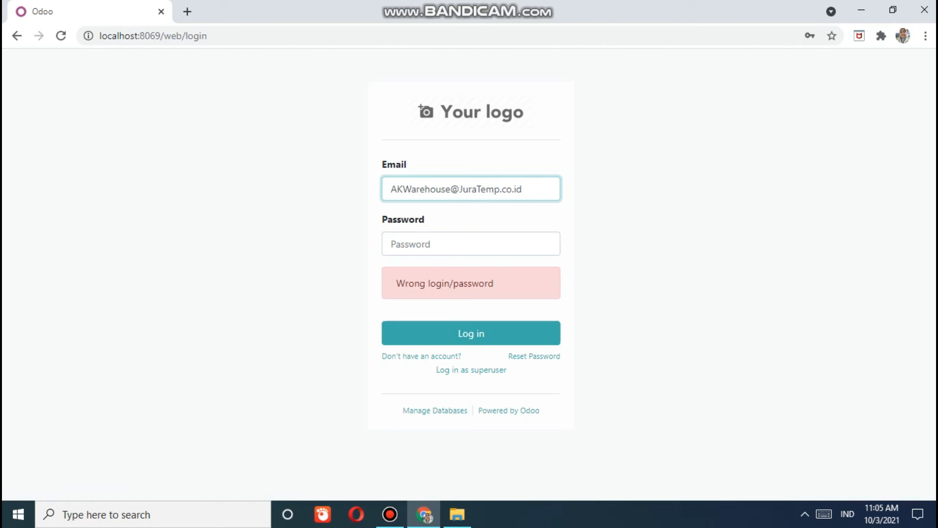
# - Re-enter the password after the failed attempt and sign in as the warehouse user
pyautogui.click(471, 243)
pyautogui.write('*****')
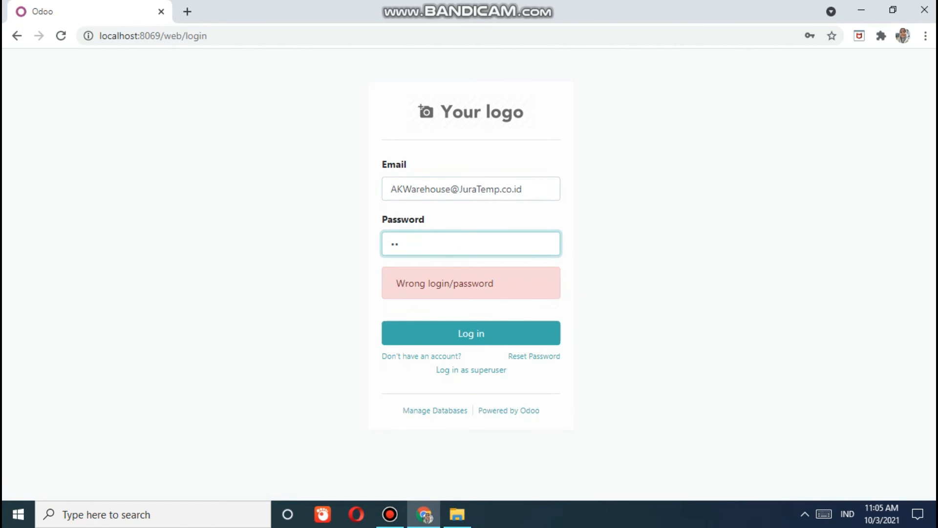
pyautogui.write('*****')
pyautogui.press('Return')
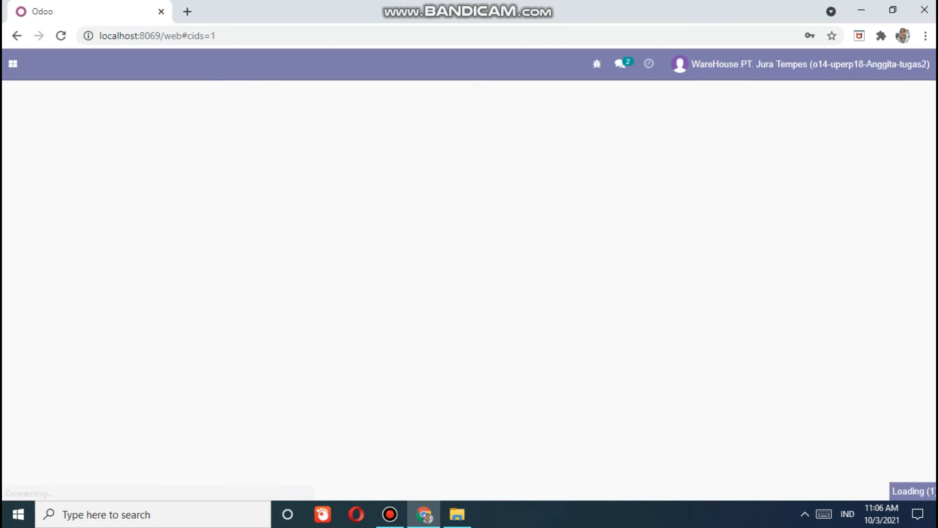
# - Open receipt WH/IN/00007 from Inventory's Receipts To Process list
pyautogui.click(13, 63)
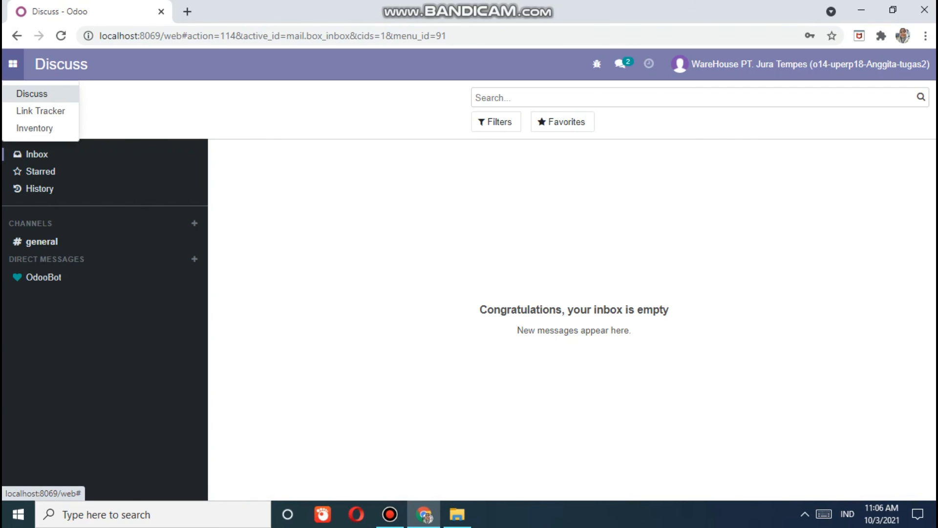
pyautogui.click(29, 127)
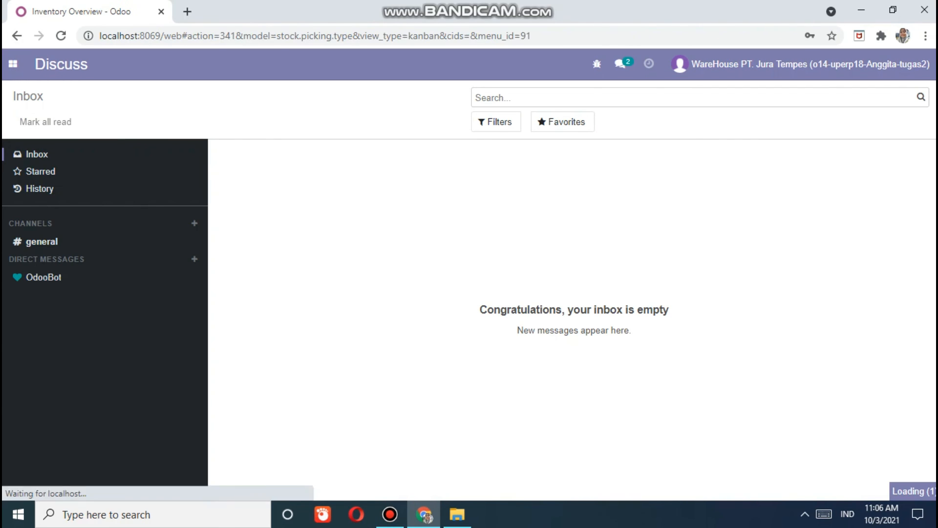
pyautogui.click(57, 192)
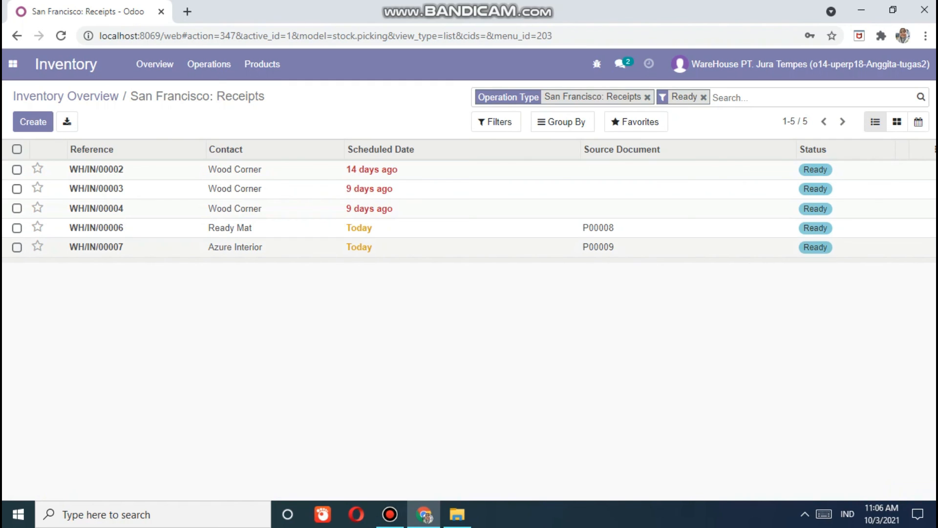
pyautogui.click(96, 247)
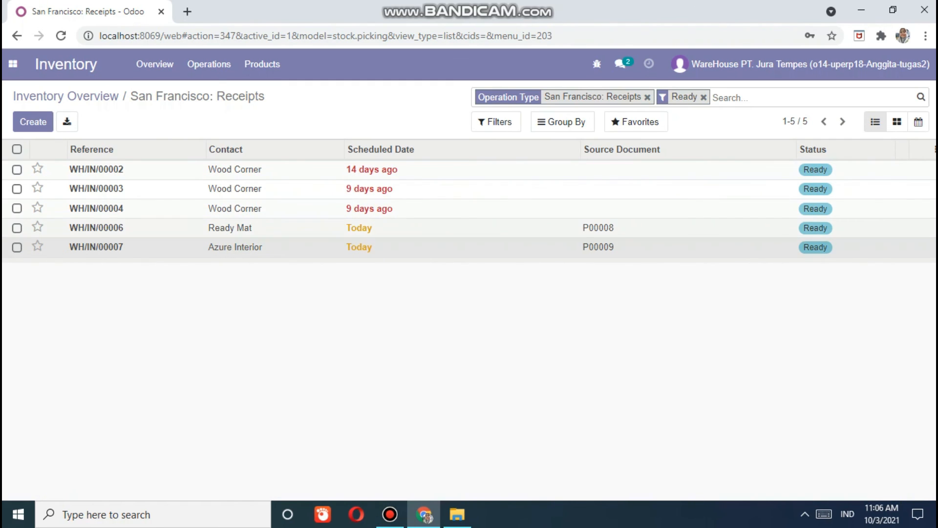
pyautogui.doubleClick(92, 246)
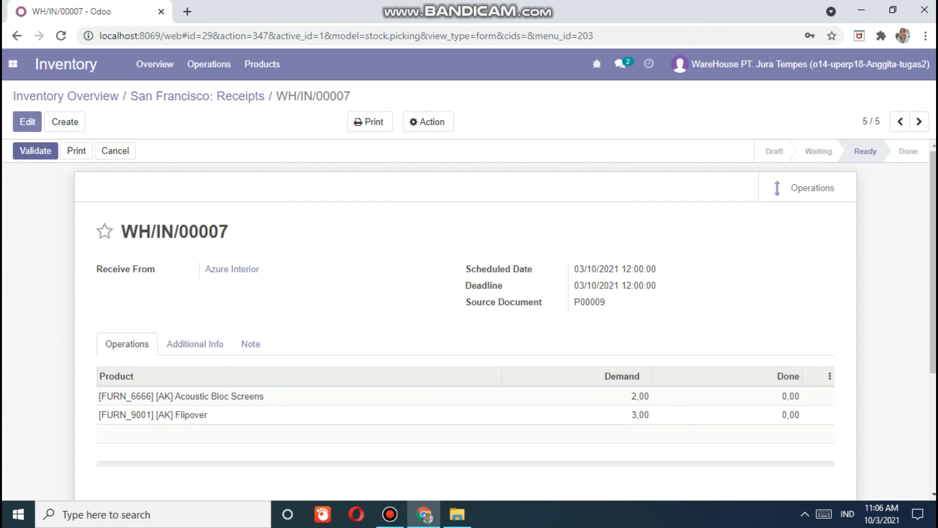
# - Validate receipt WH/IN/00007 with an immediate transfer of 2,00 and 3,00 units
pyautogui.scroll(-3, 466, 317)
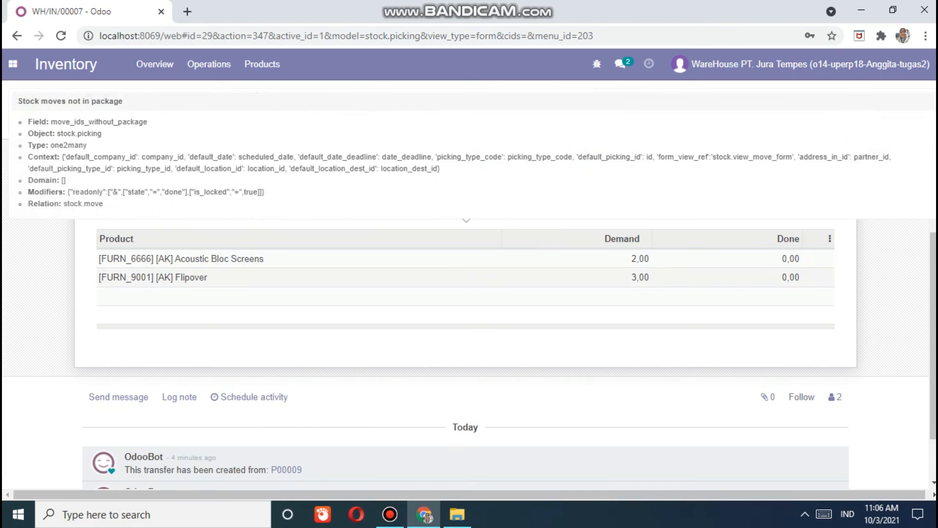
pyautogui.scroll(-1, 465, 244)
pyautogui.scroll(4, 466, 274)
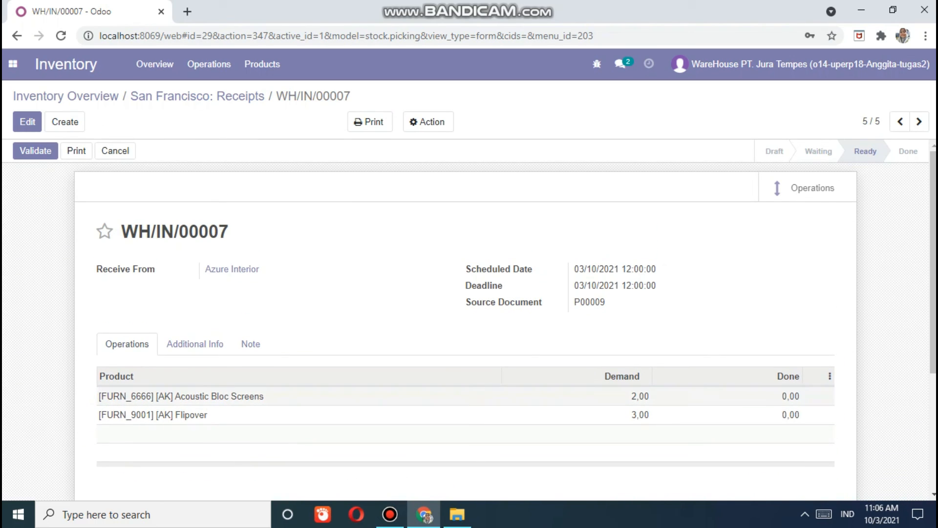
pyautogui.click(35, 151)
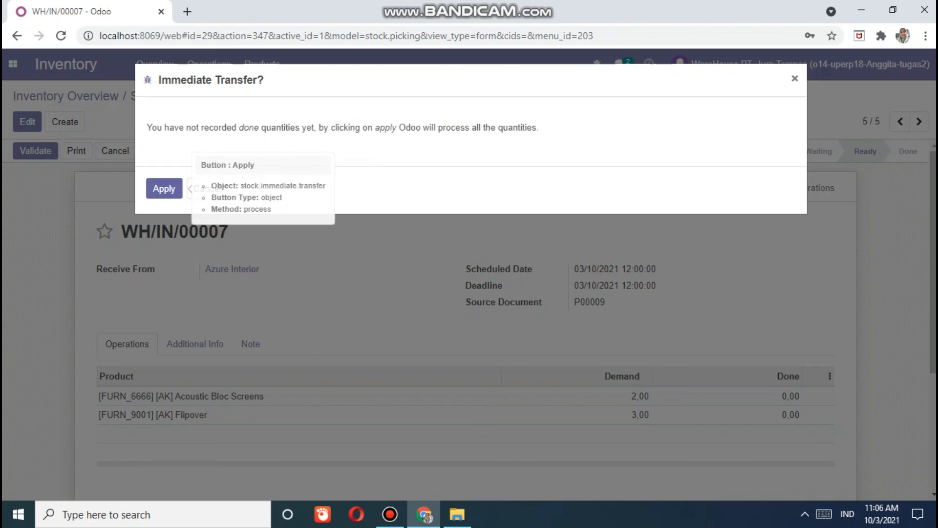
pyautogui.click(165, 188)
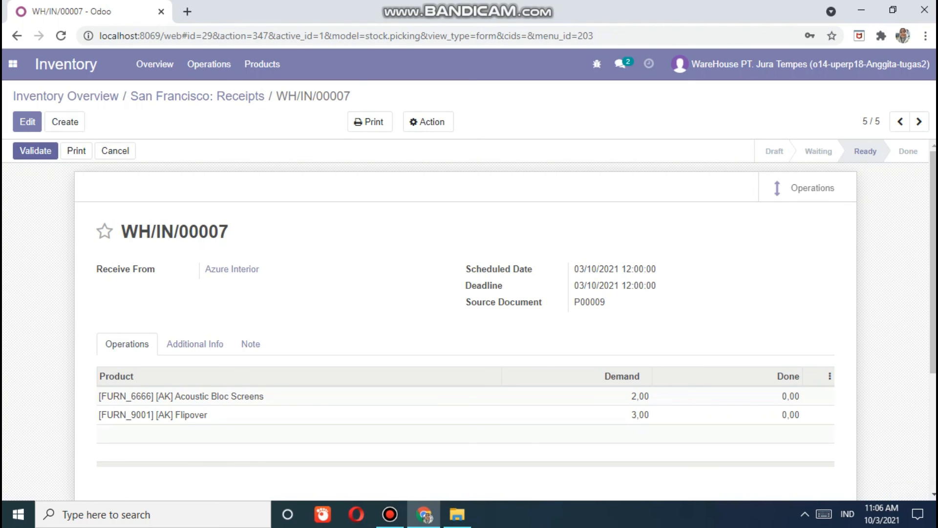
pyautogui.scroll(-3, 251, 182)
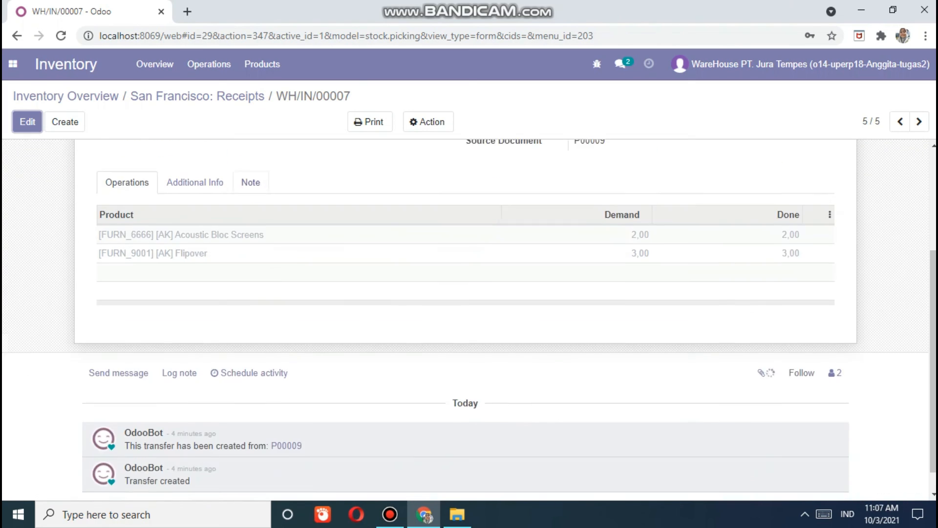
pyautogui.scroll(3, 469, 317)
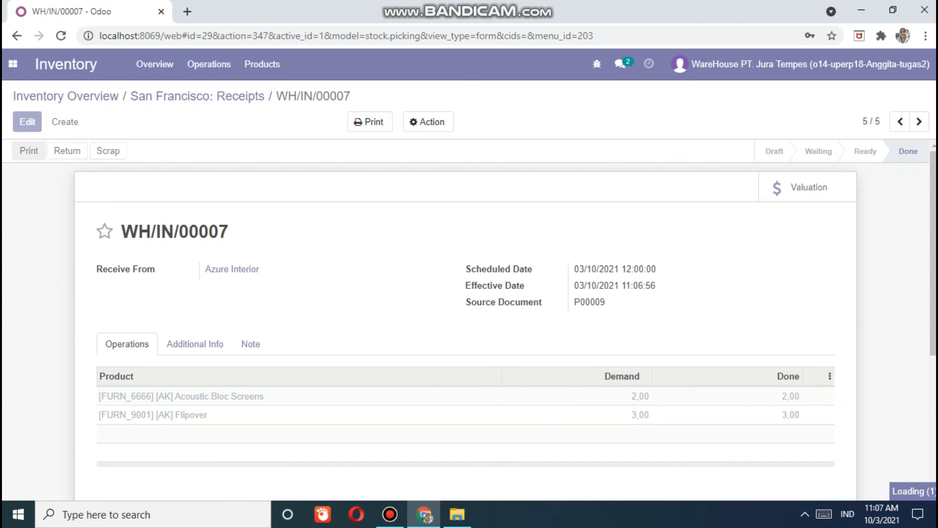
# - Print the WH/IN/00007 delivery slip and open the downloaded PDF
pyautogui.click(29, 150)
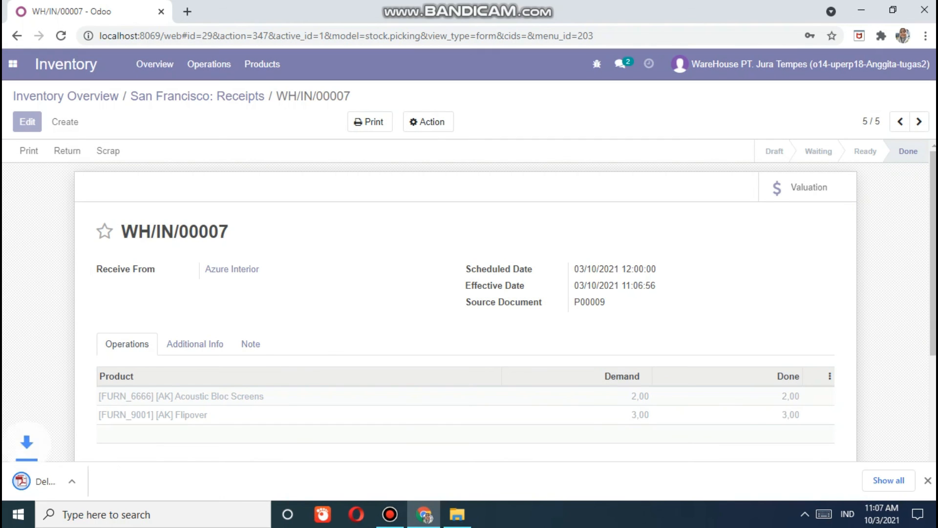
pyautogui.click(110, 486)
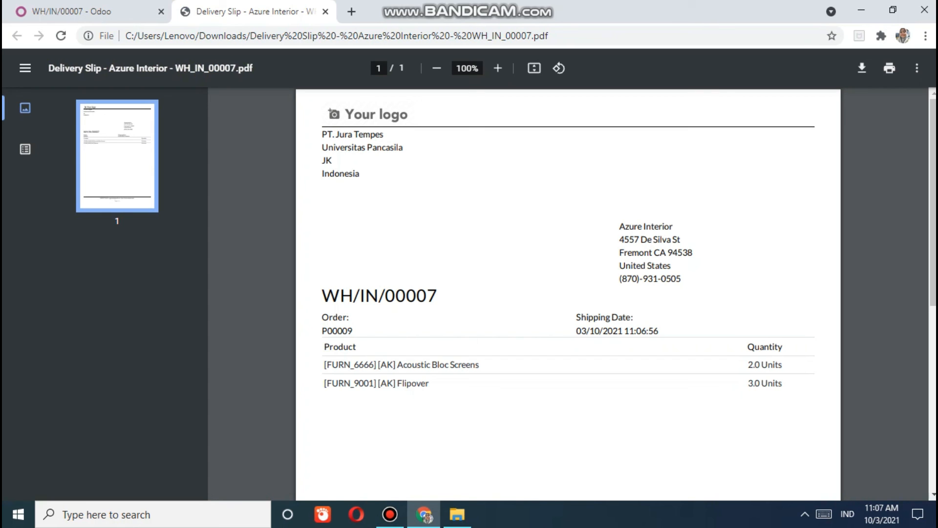
# - Review the one-page WH/IN/00007 delivery slip PDF and its outline, then close the tab
pyautogui.scroll(-6, 568, 293)
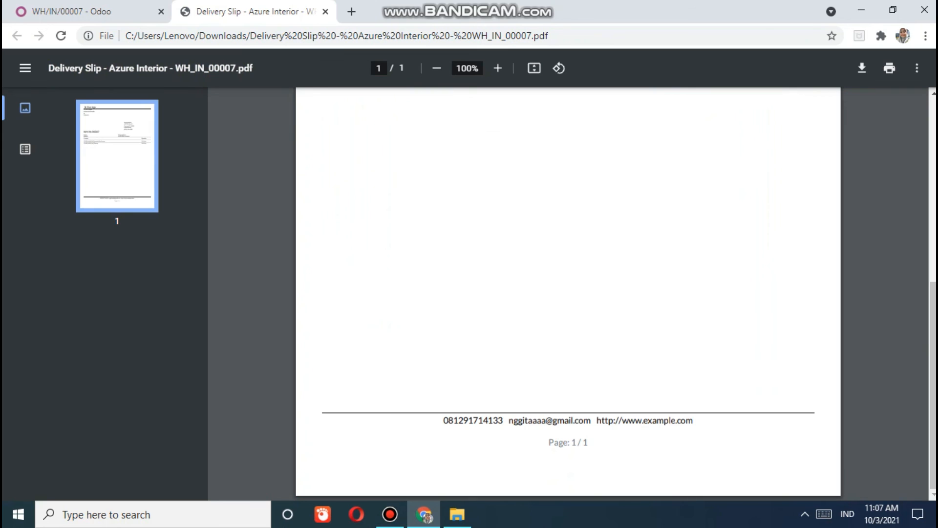
pyautogui.scroll(6, 568, 293)
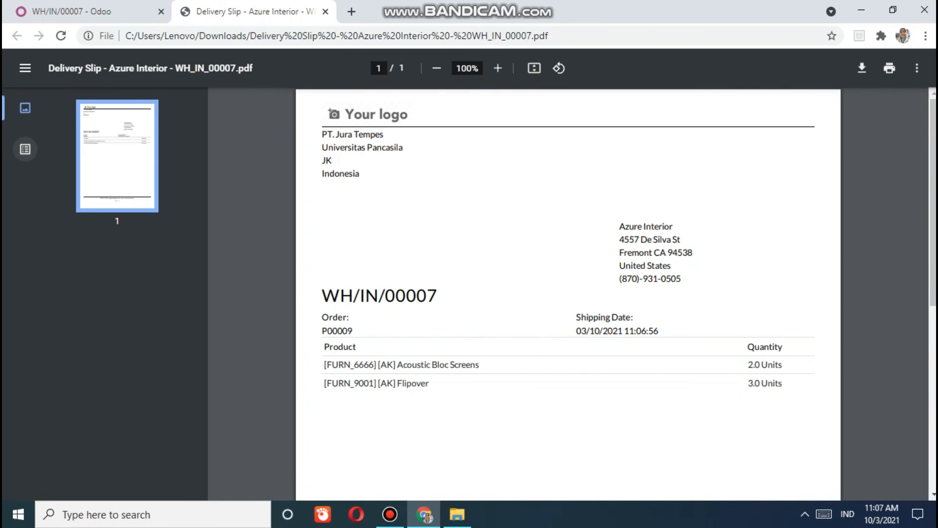
pyautogui.click(25, 149)
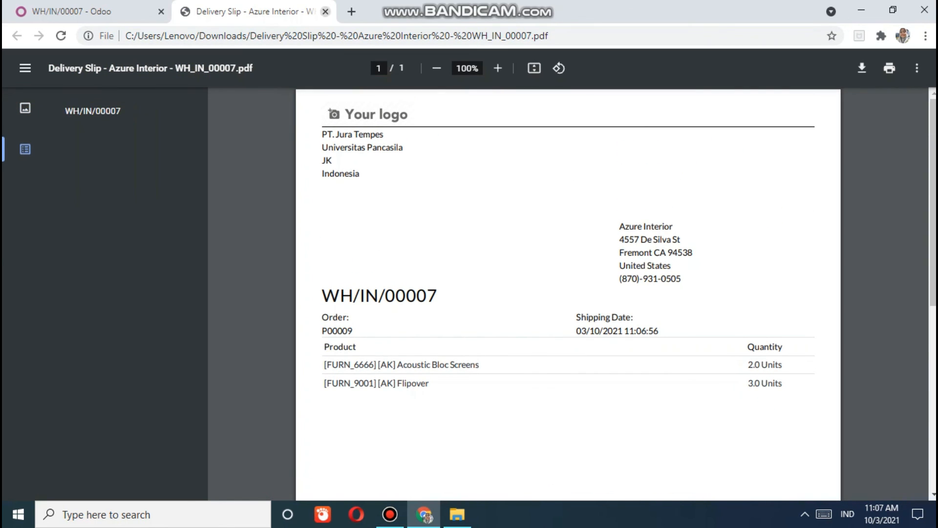
pyautogui.click(325, 11)
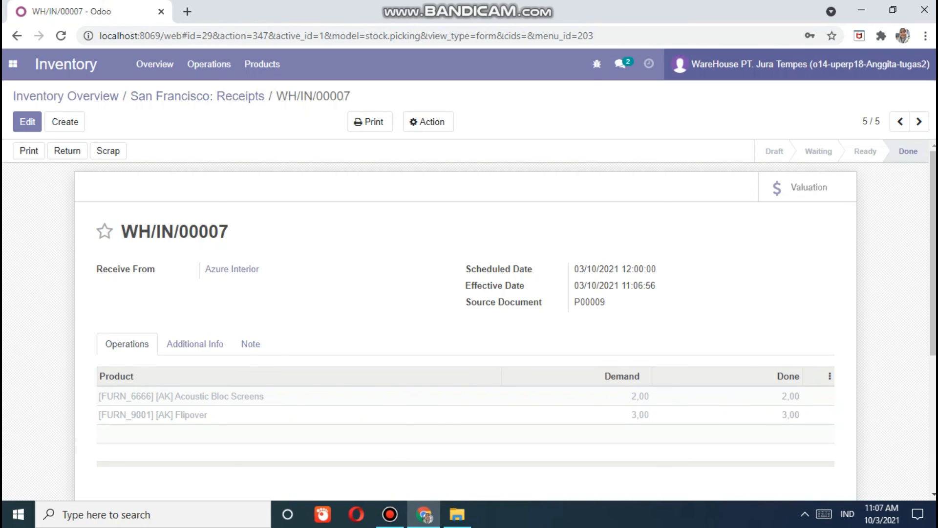
# - Switch to the Discuss app and log the warehouse account out of Odoo
pyautogui.click(806, 64)
pyautogui.click(806, 64)
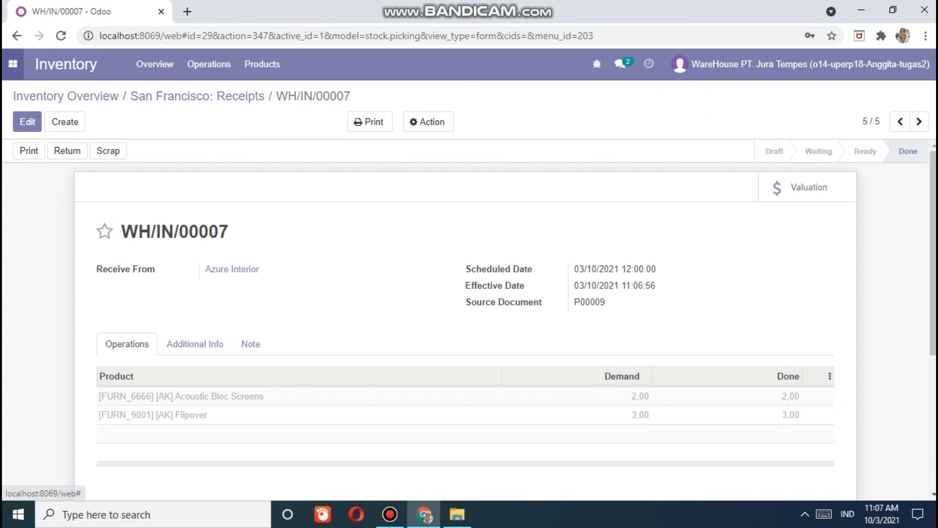
pyautogui.click(13, 64)
pyautogui.click(30, 92)
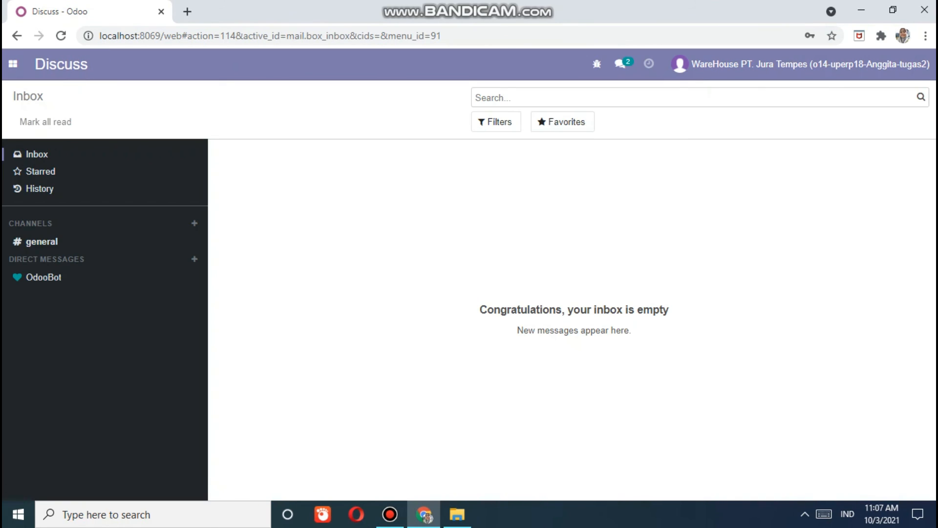
pyautogui.click(806, 64)
pyautogui.click(684, 189)
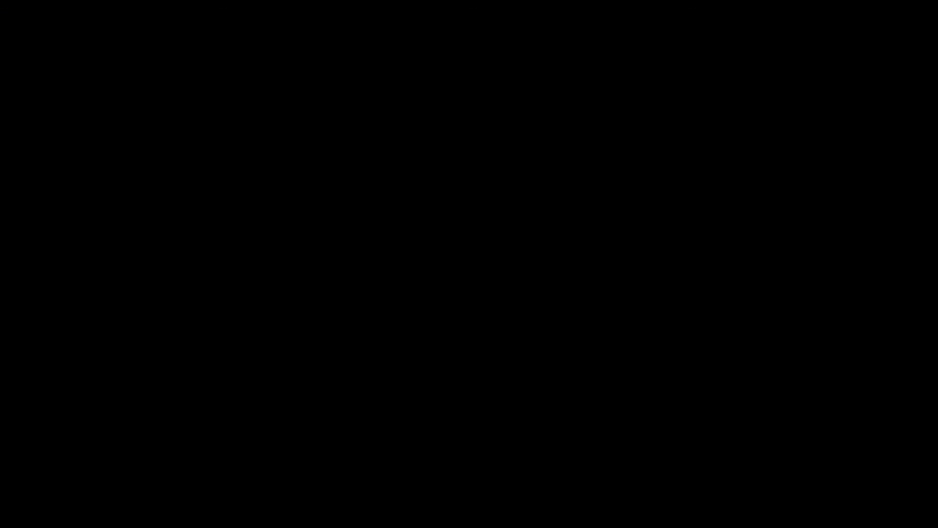